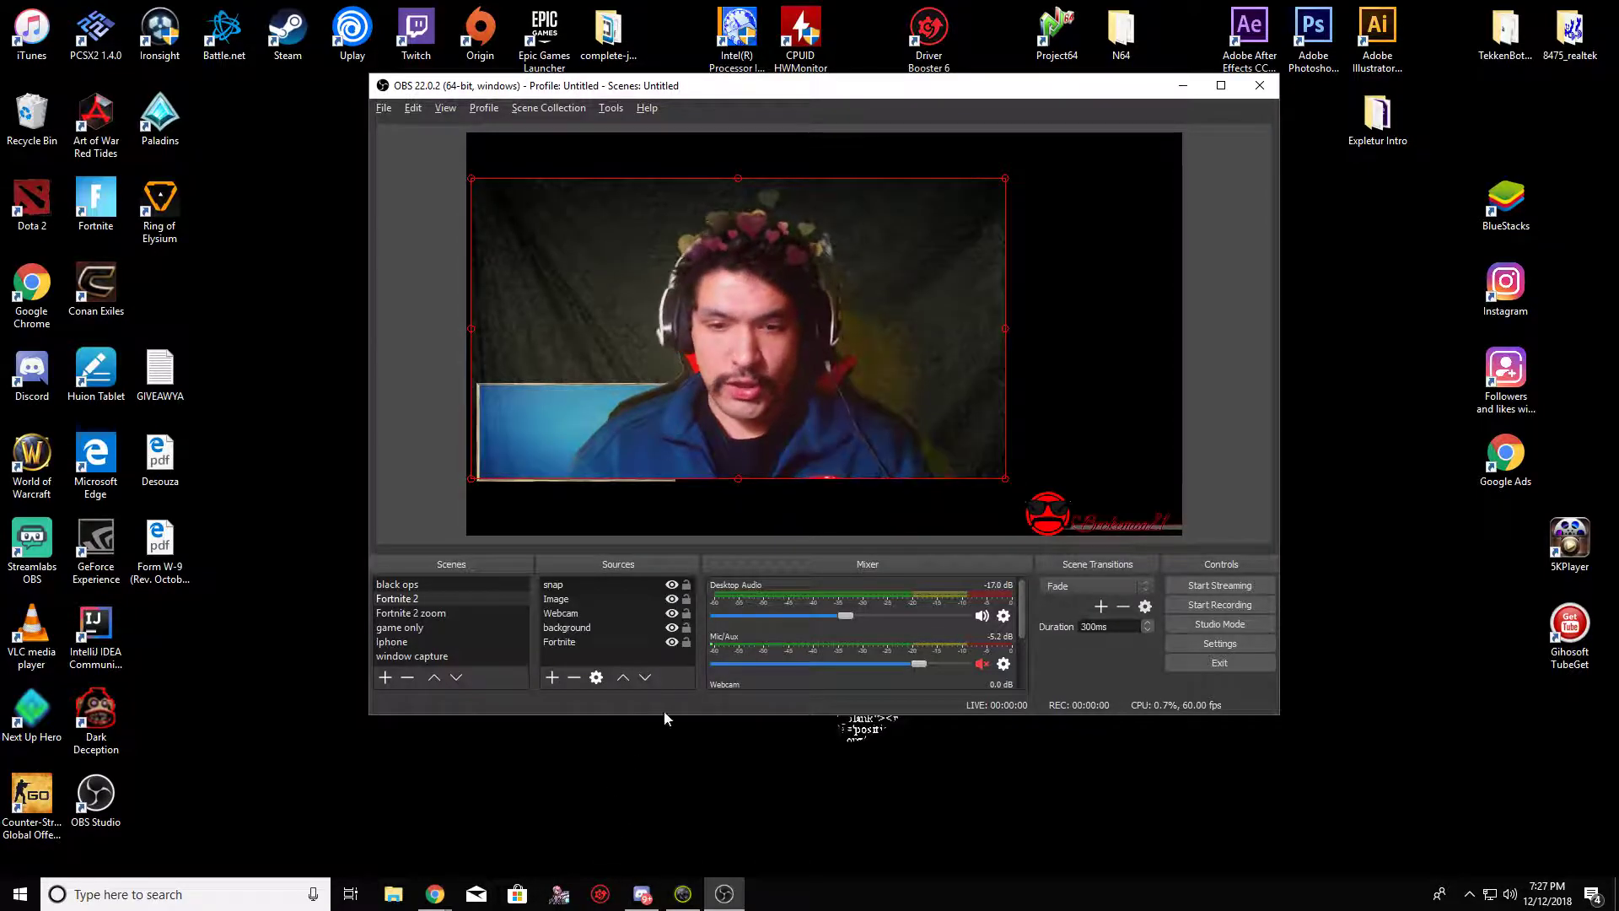
- Try the perfect face, streaks, kudak pink, Slushie and Big Head lenses on the webcam
left_click(683, 894)
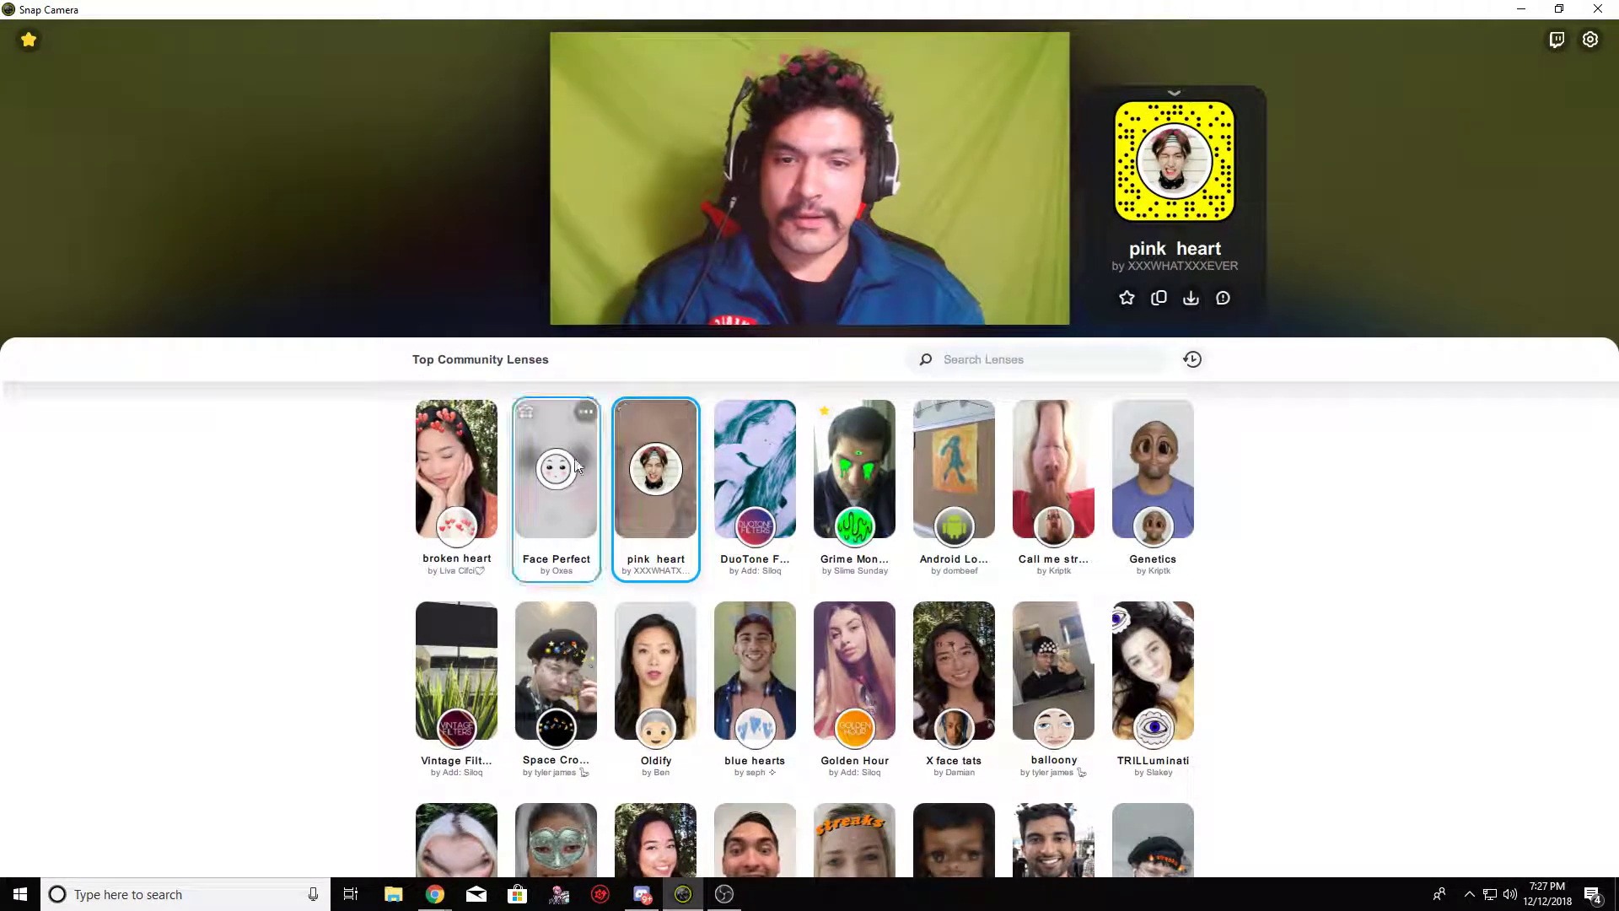
scroll(578, 470, "down", 2)
left_click(680, 678)
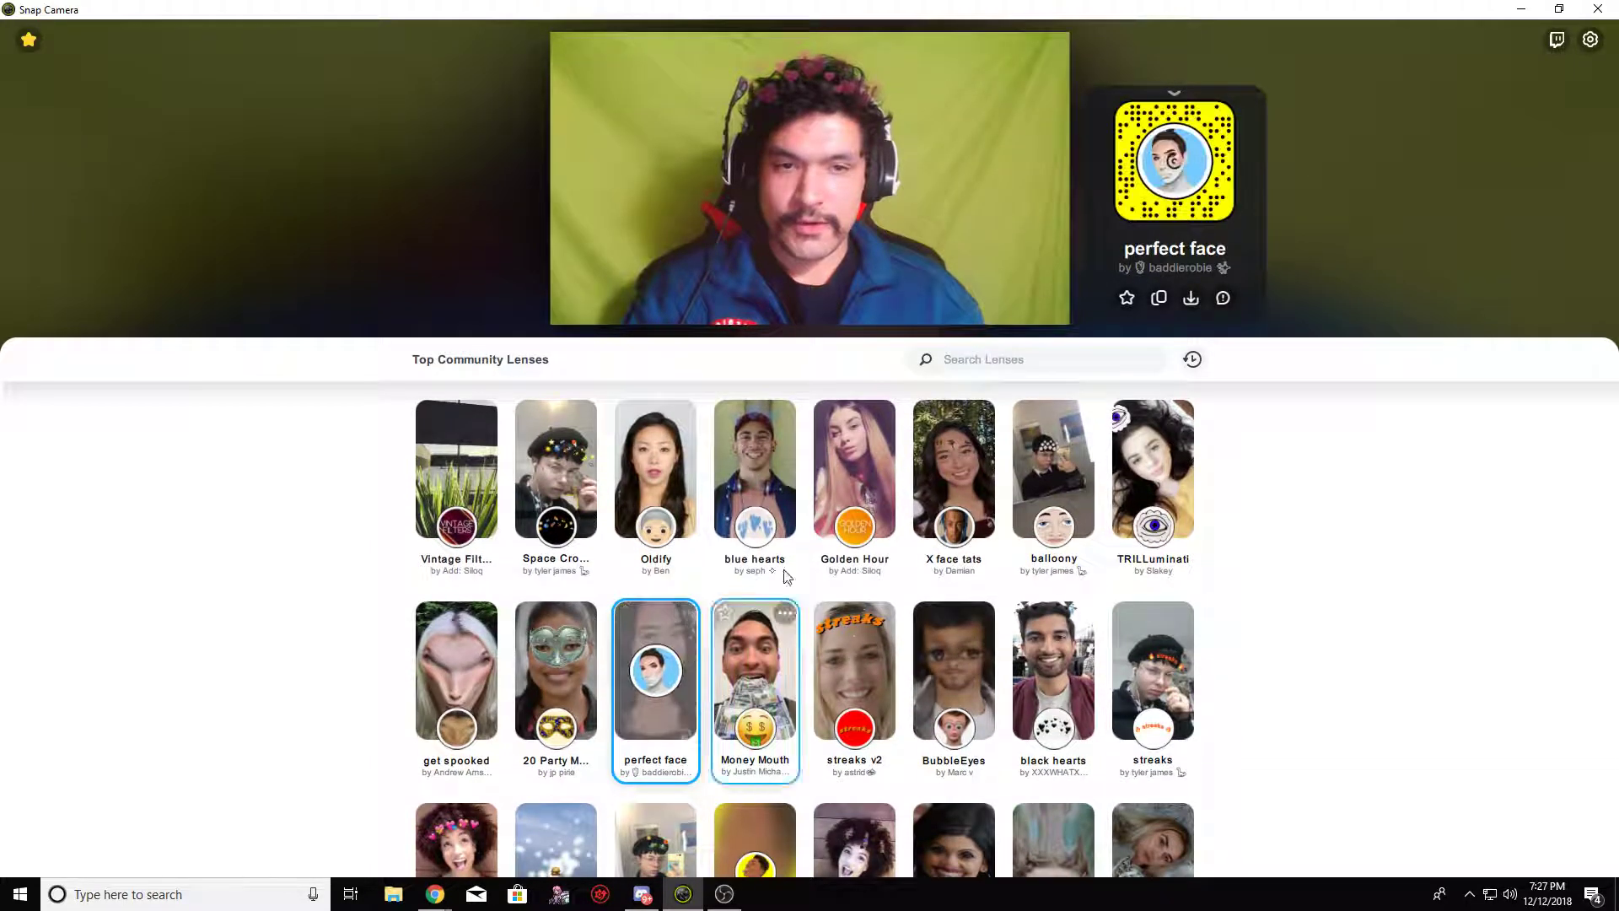
left_click(1153, 666)
scroll(927, 573, "up", 4)
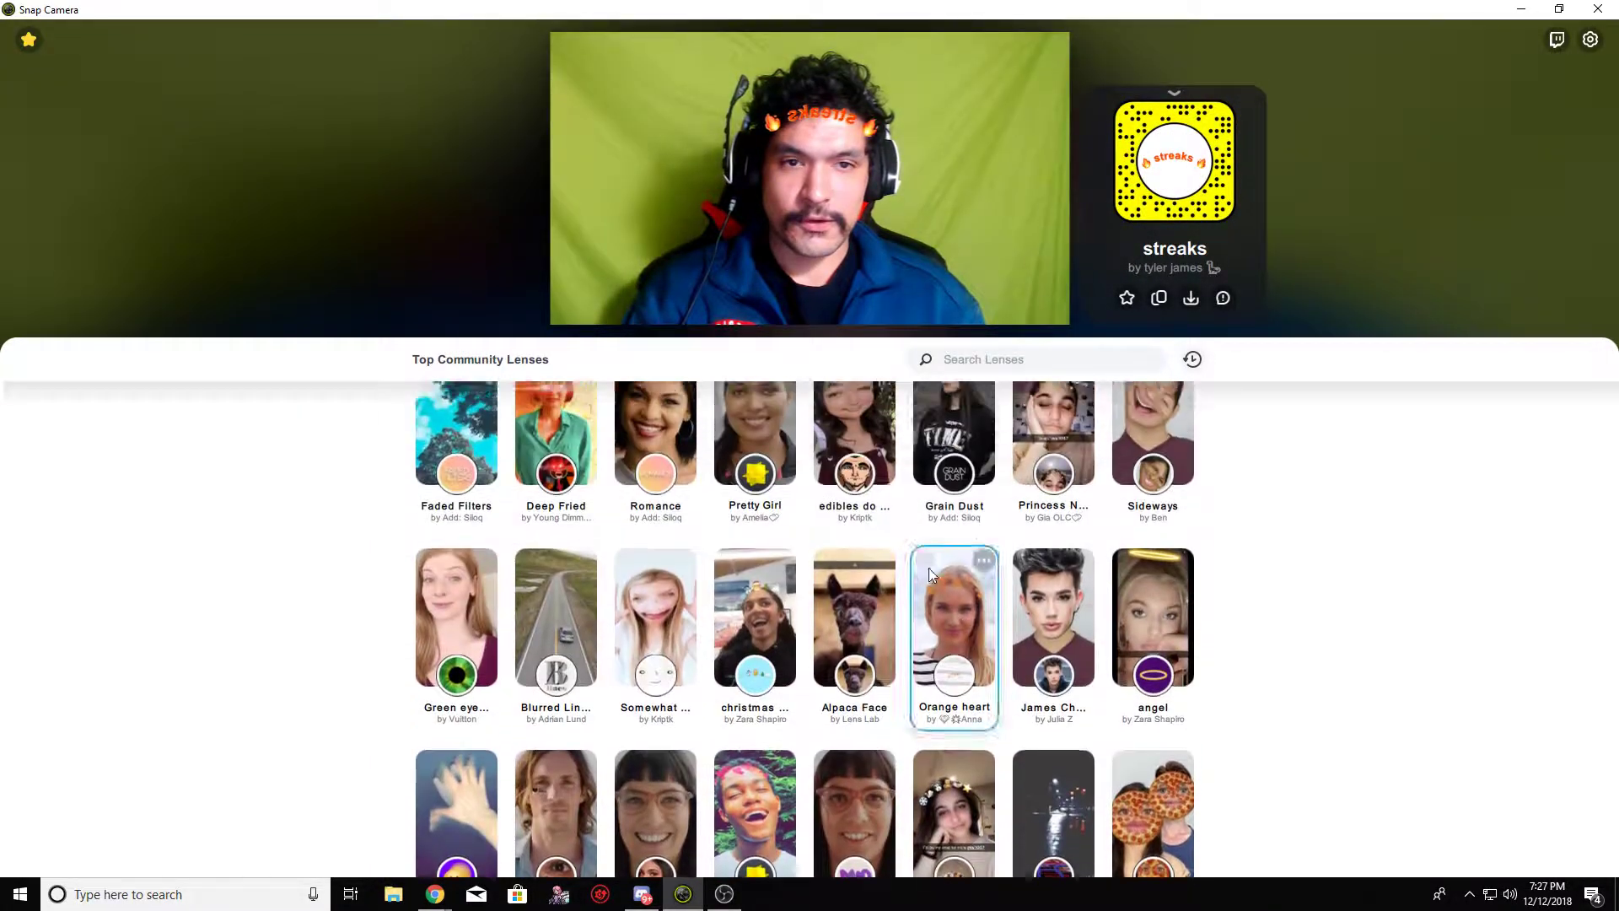
scroll(923, 573, "up", 3)
left_click(983, 473)
left_click(1062, 479)
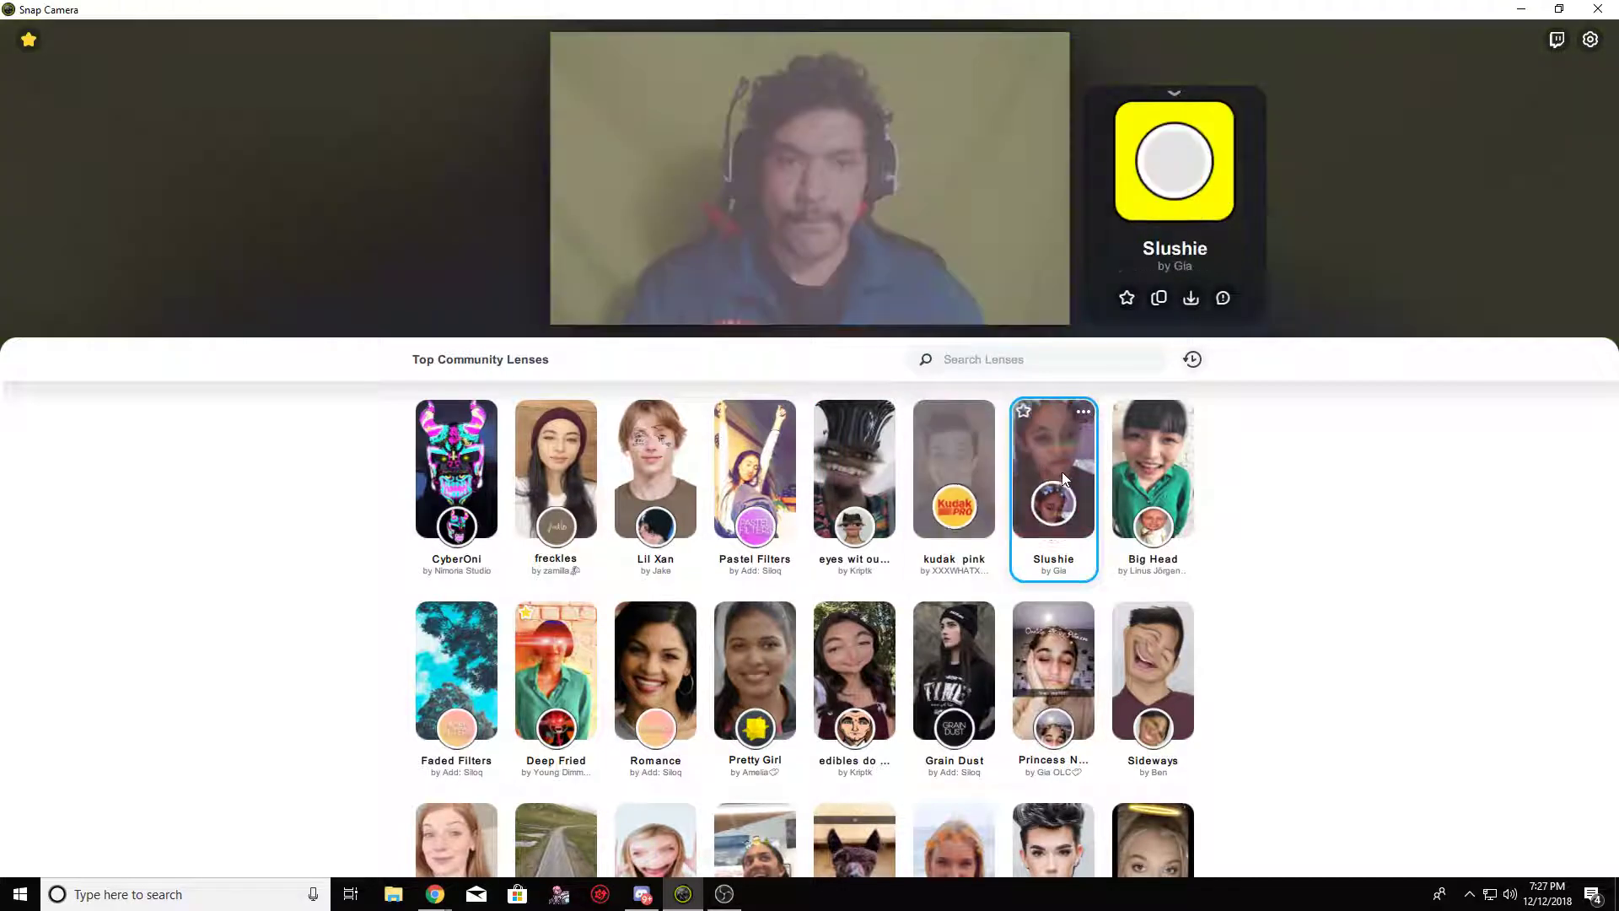
left_click(1158, 478)
scroll(854, 506, "down", 8)
scroll(757, 604, "up", 1)
- Check the lens in the OBS scene, then apply the not ur babe xoxo lens
left_click(725, 894)
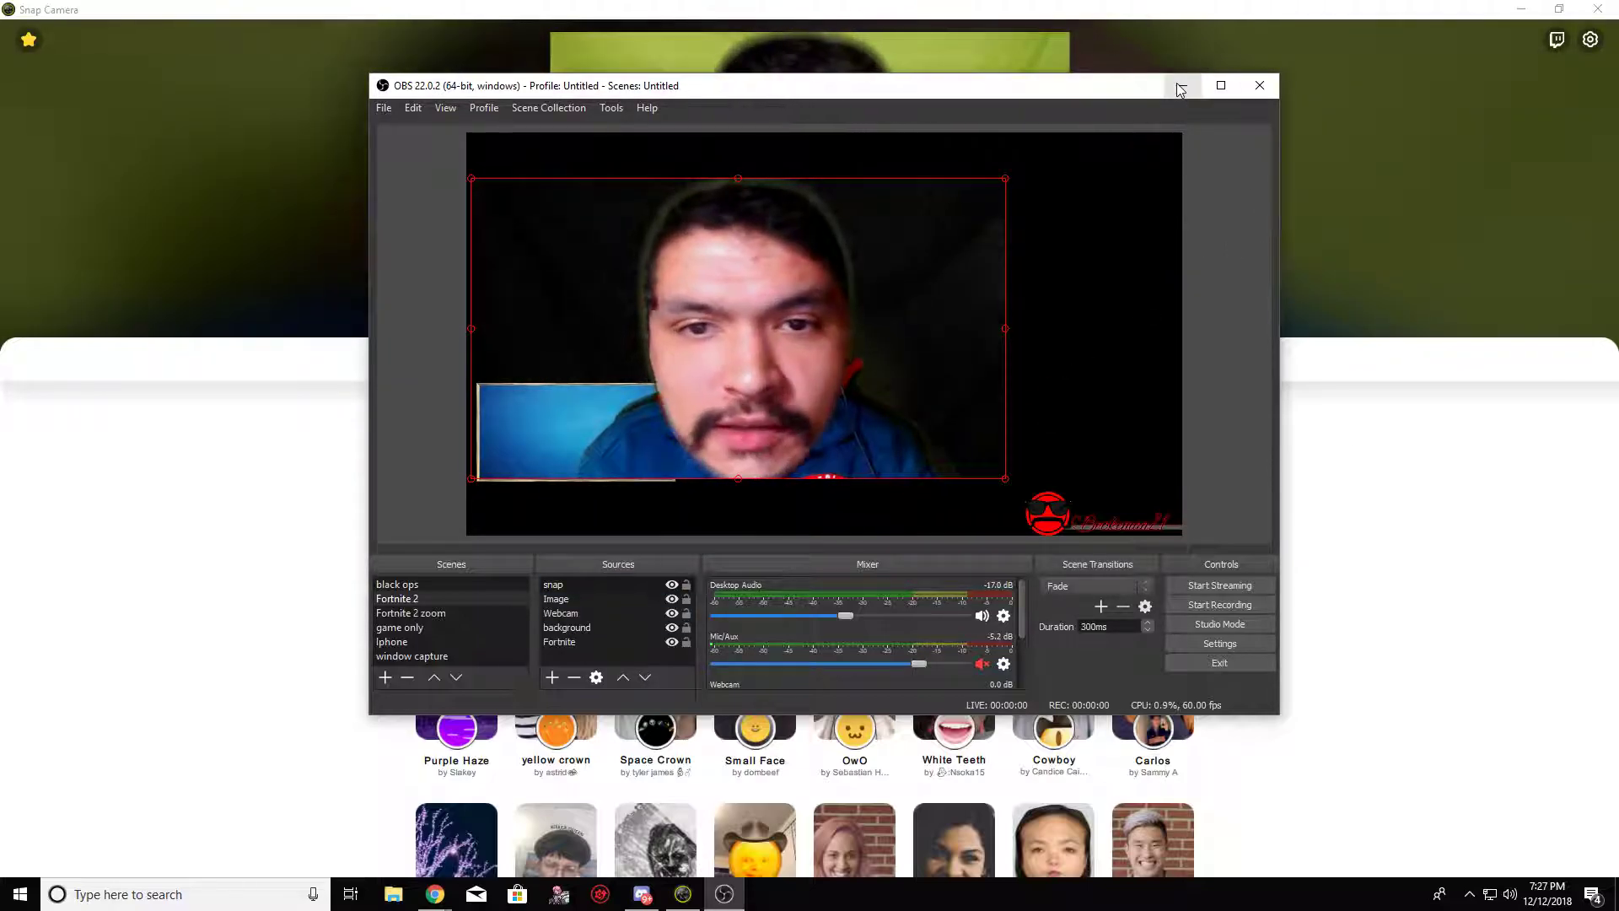
left_click(1427, 589)
scroll(717, 607, "up", 10)
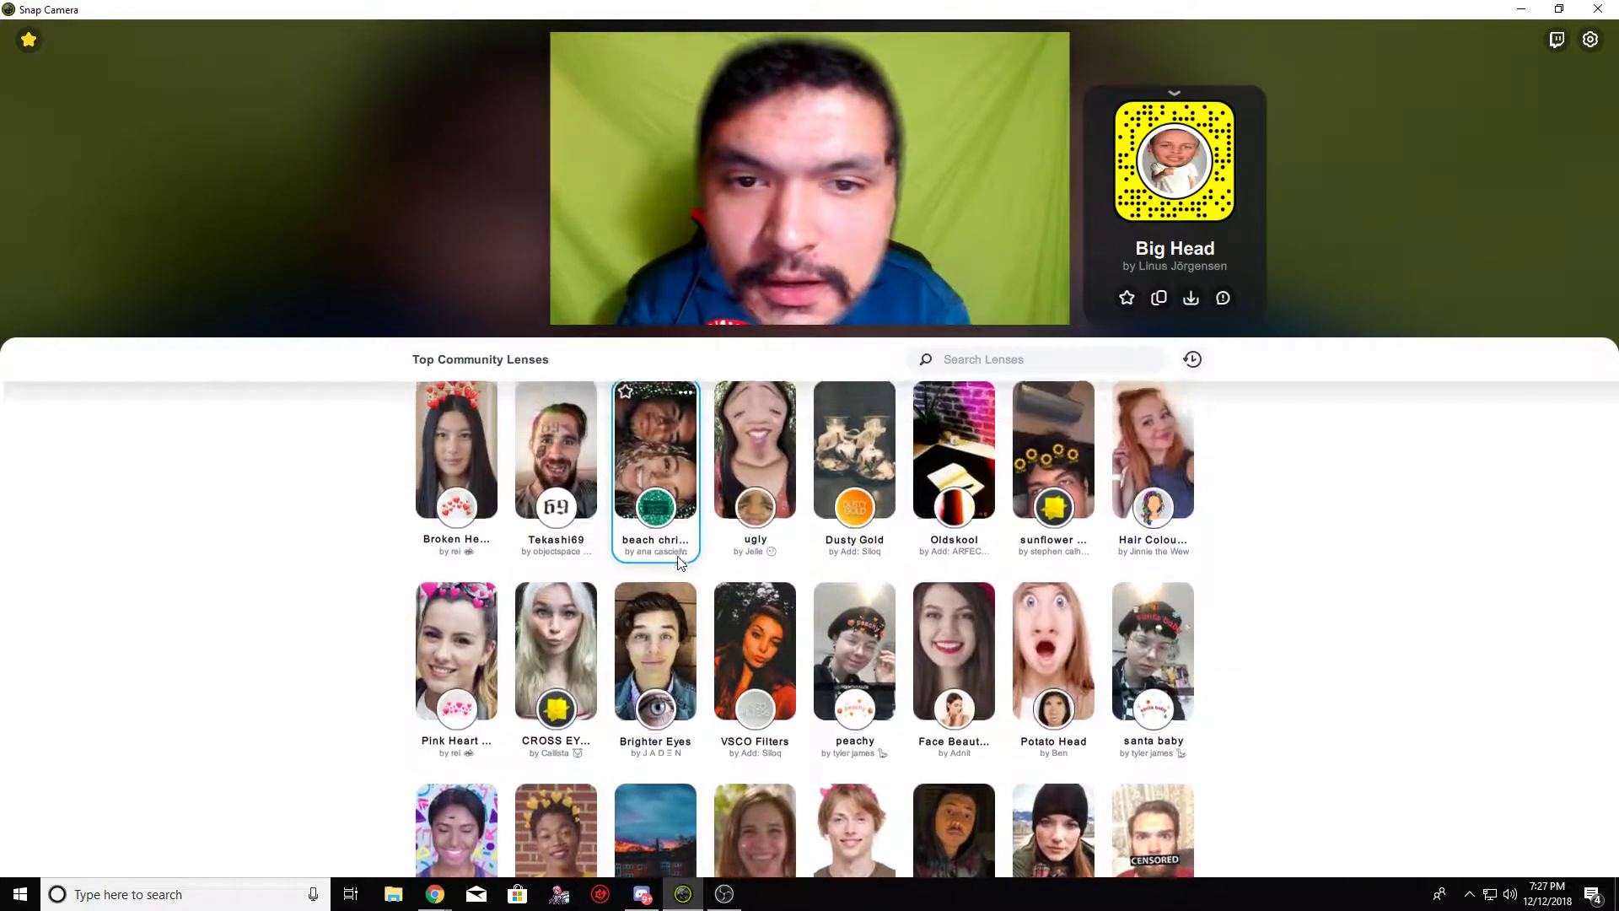
scroll(682, 565, "up", 2)
left_click(456, 472)
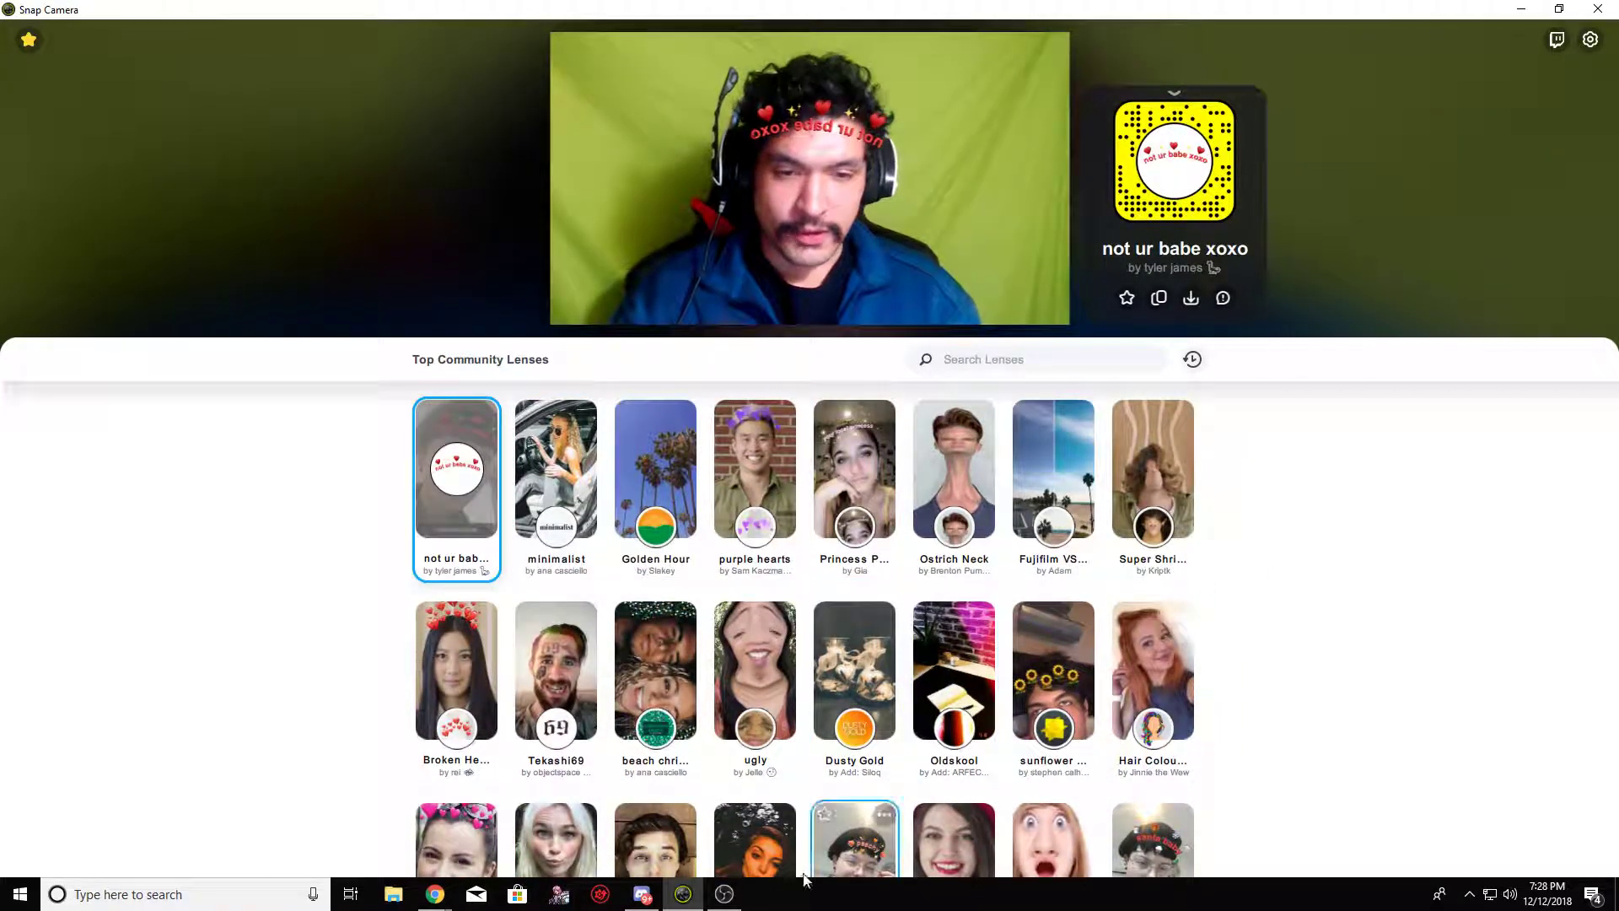
- Shrink the webcam source slightly in OBS and close the Chrome OBS-filters search window
left_click(717, 891)
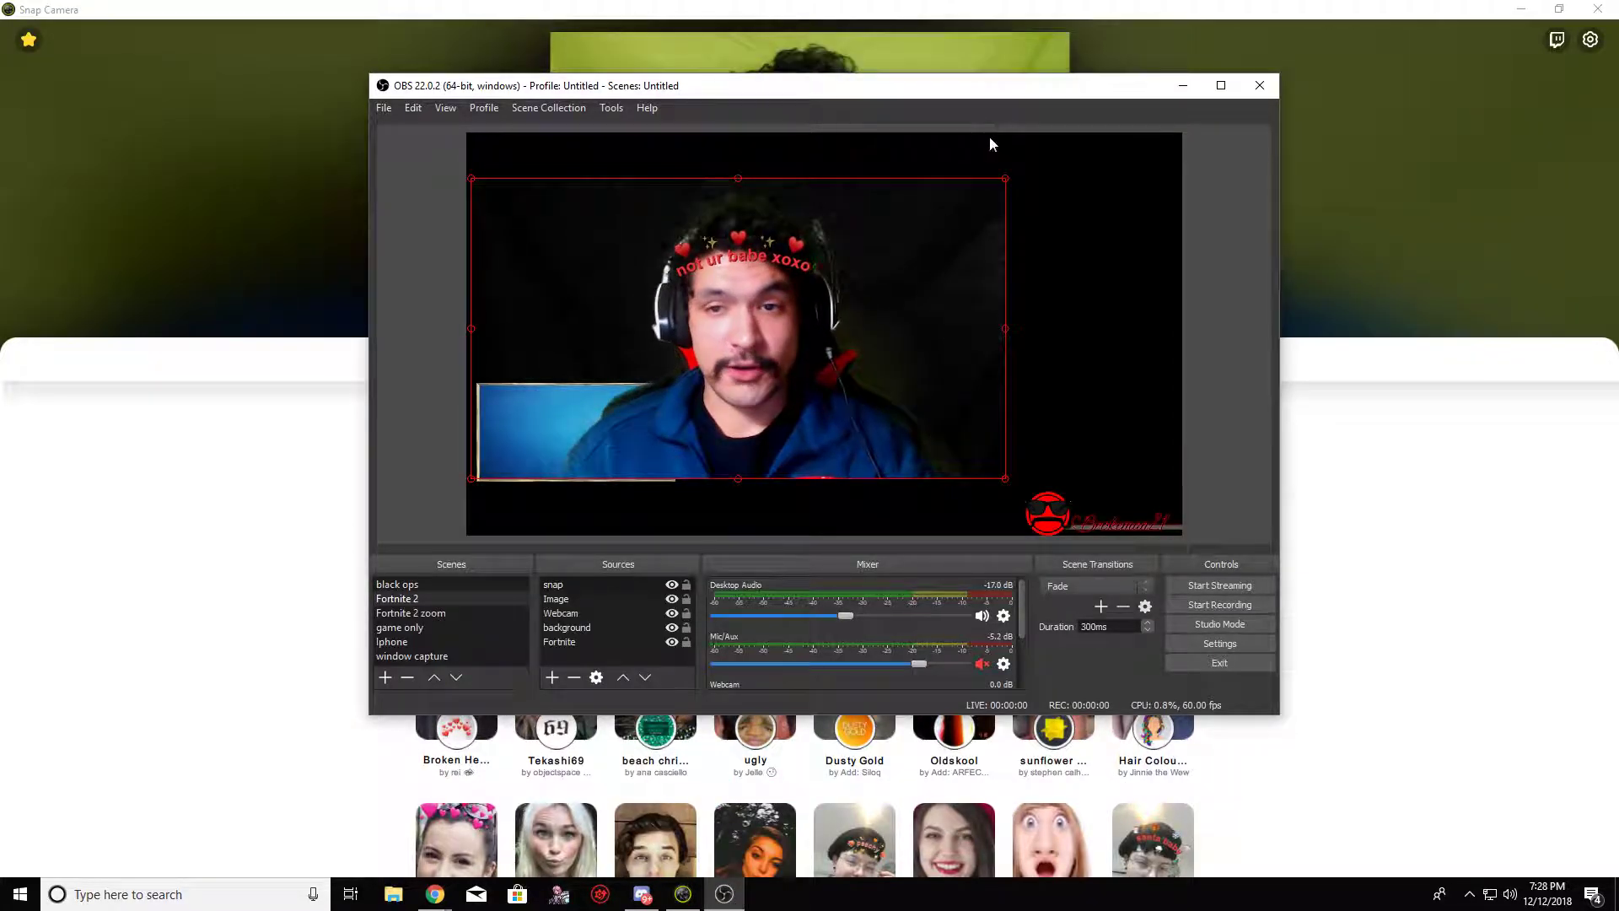
left_click_drag(1004, 176, 892, 242)
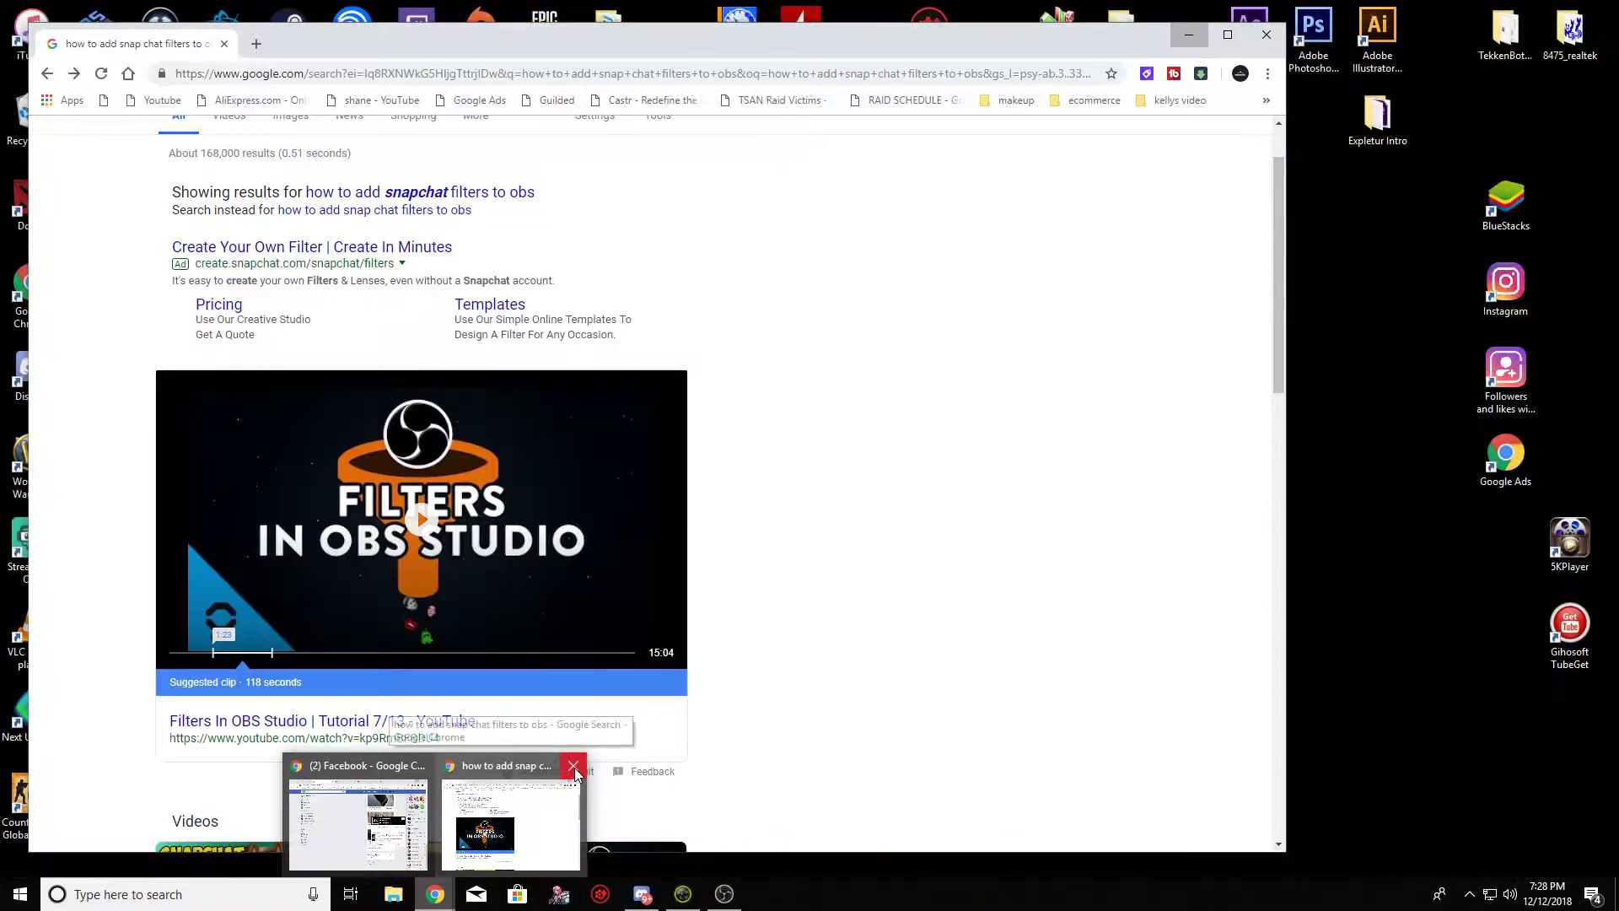
left_click(567, 769)
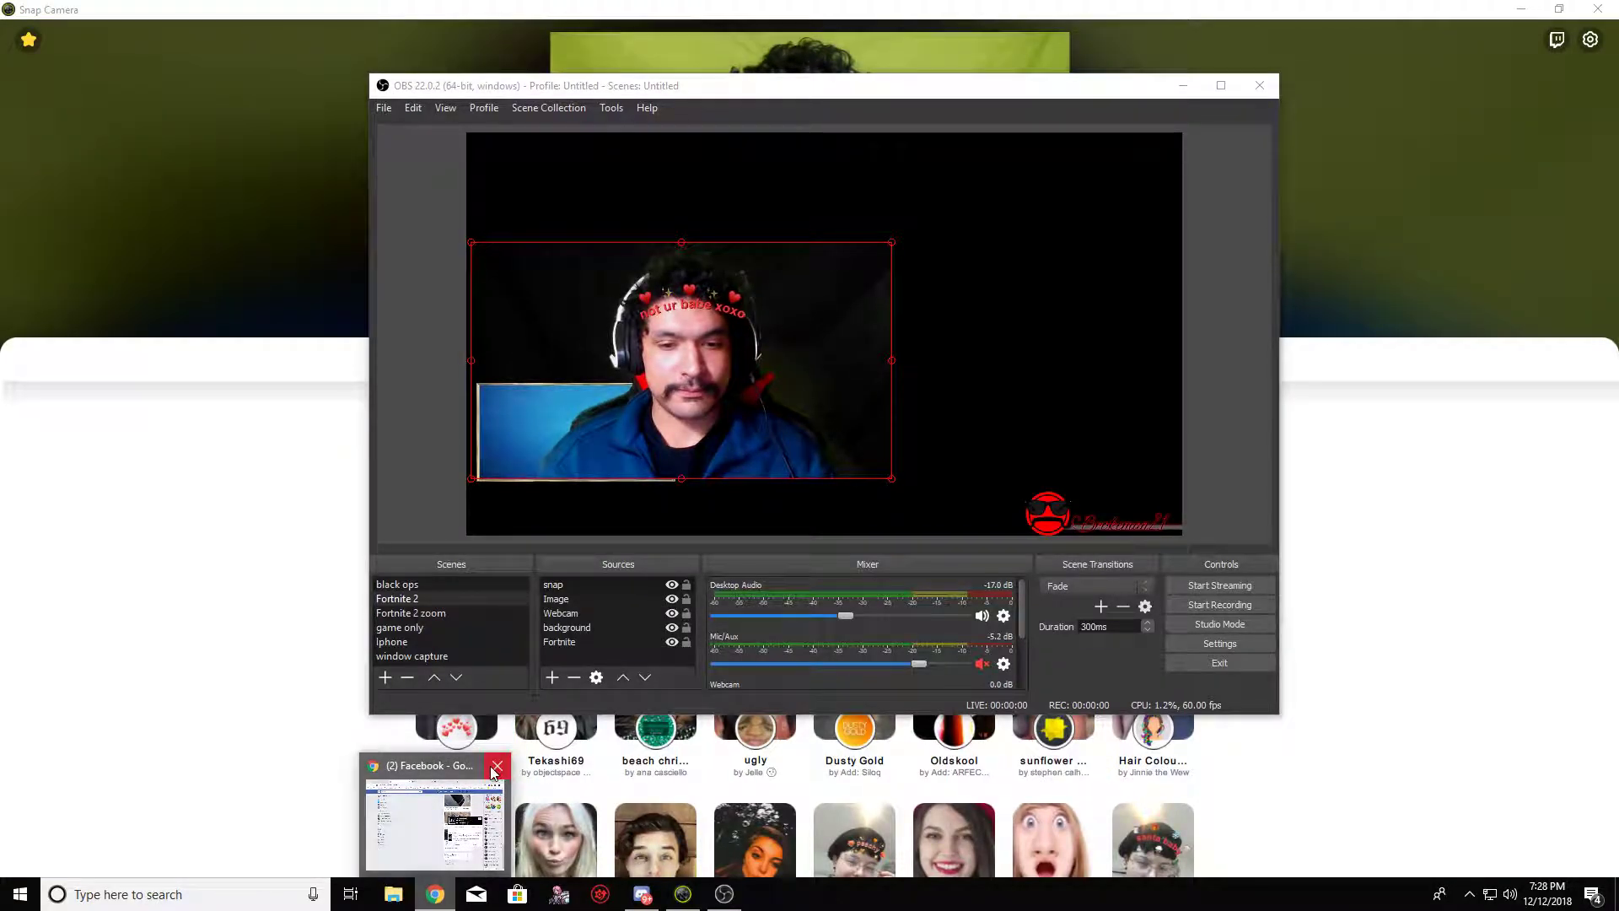
left_click(436, 899)
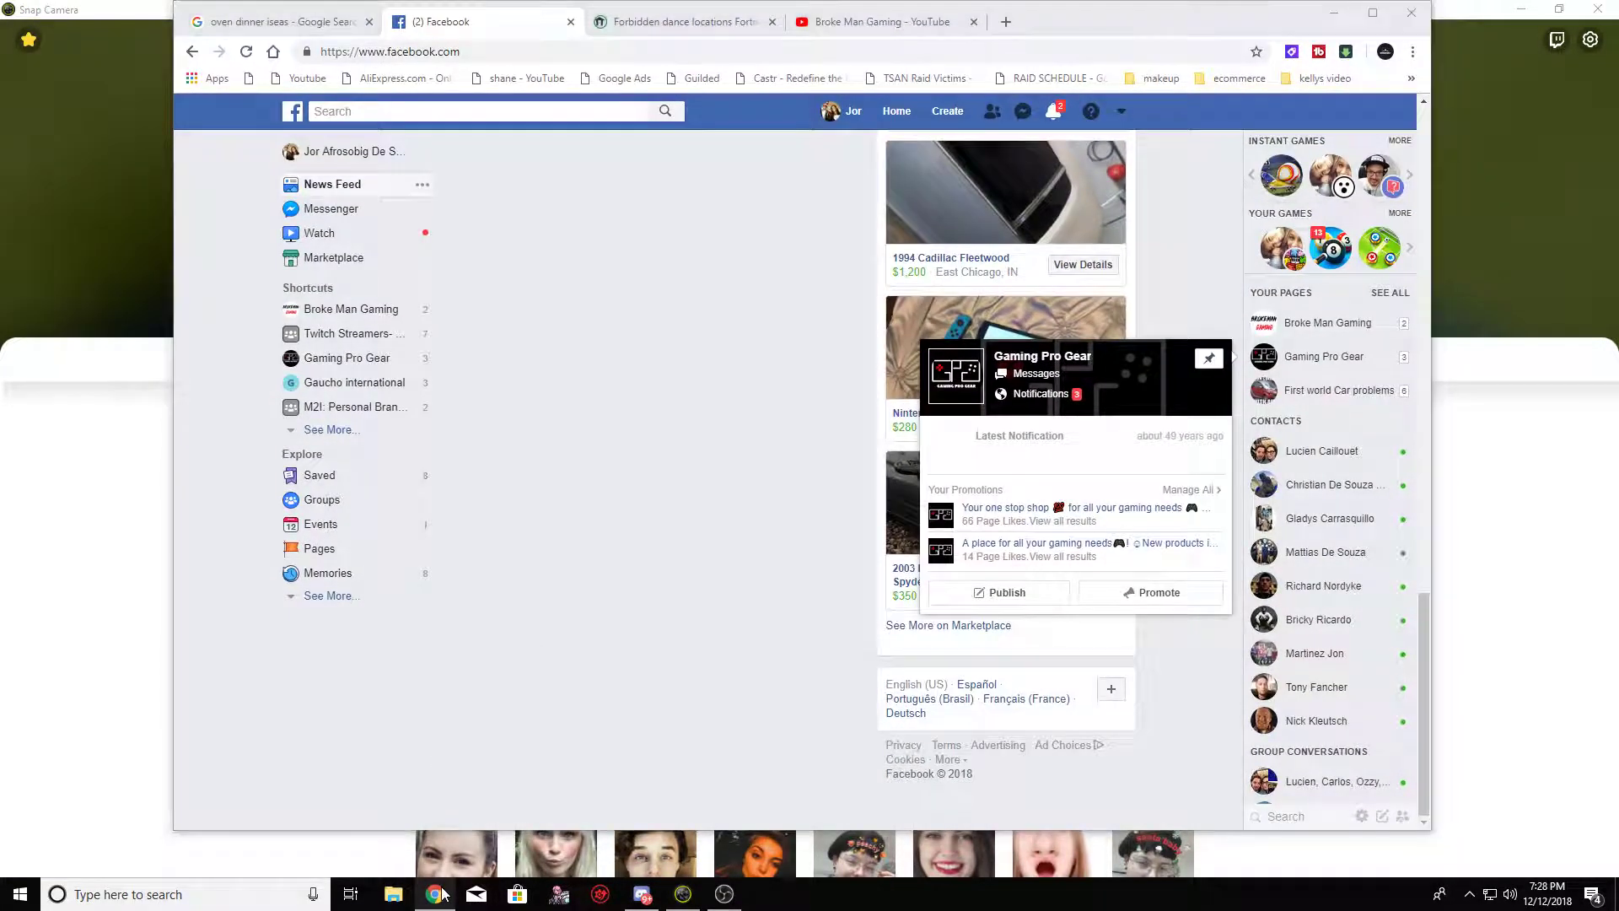
- Open a new Chrome window and search for 'snap cam'
right_click(435, 896)
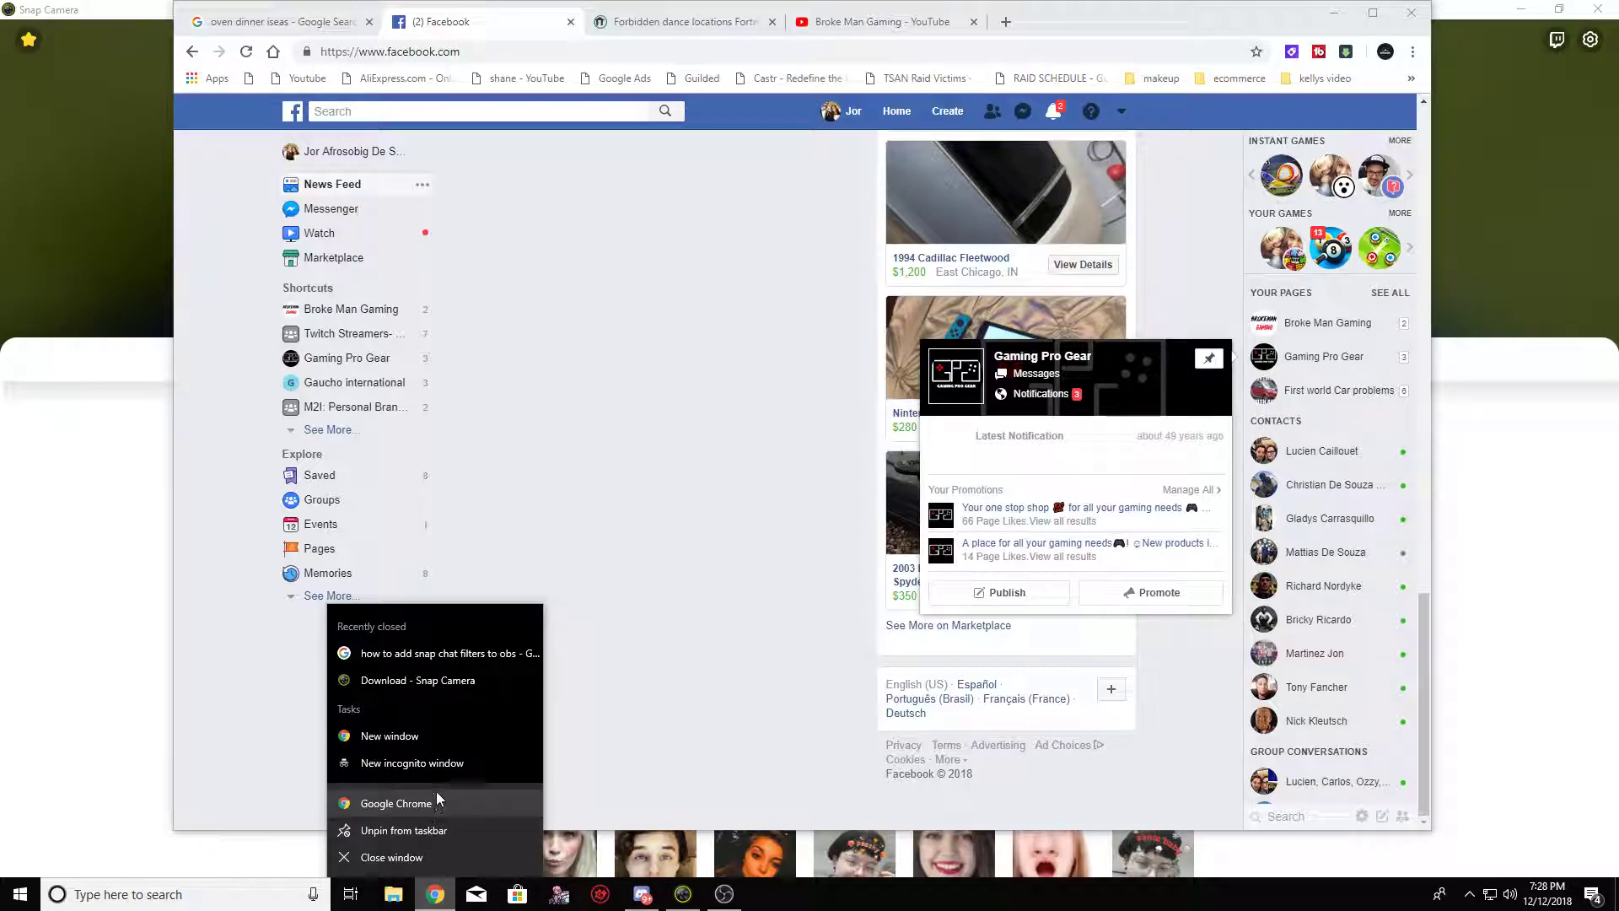
left_click(396, 802)
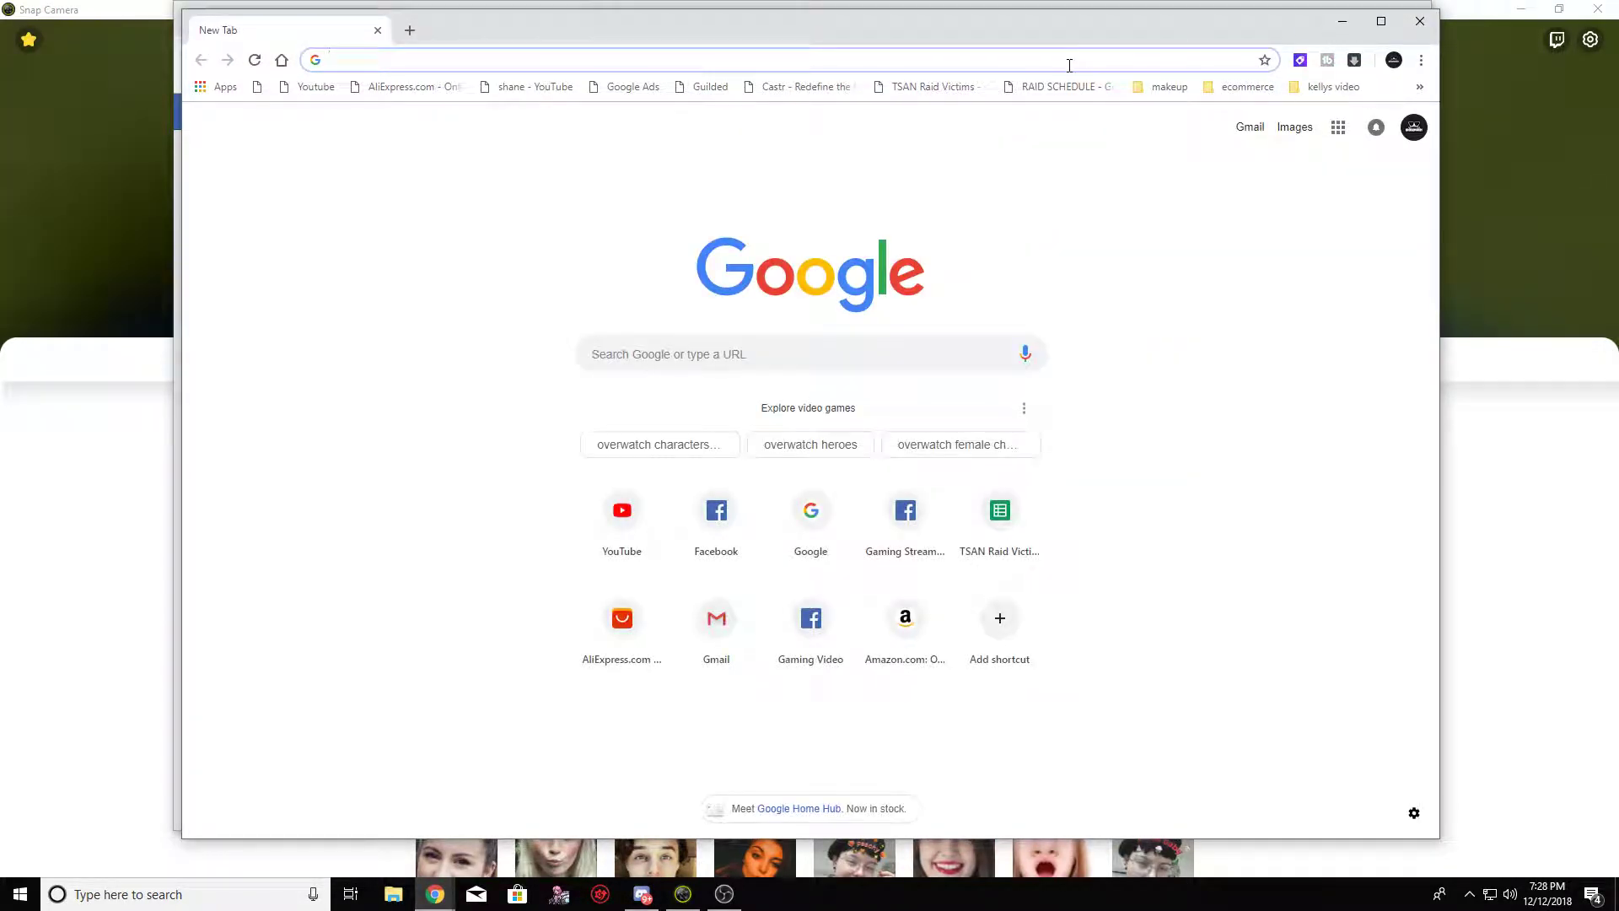
type("snap ")
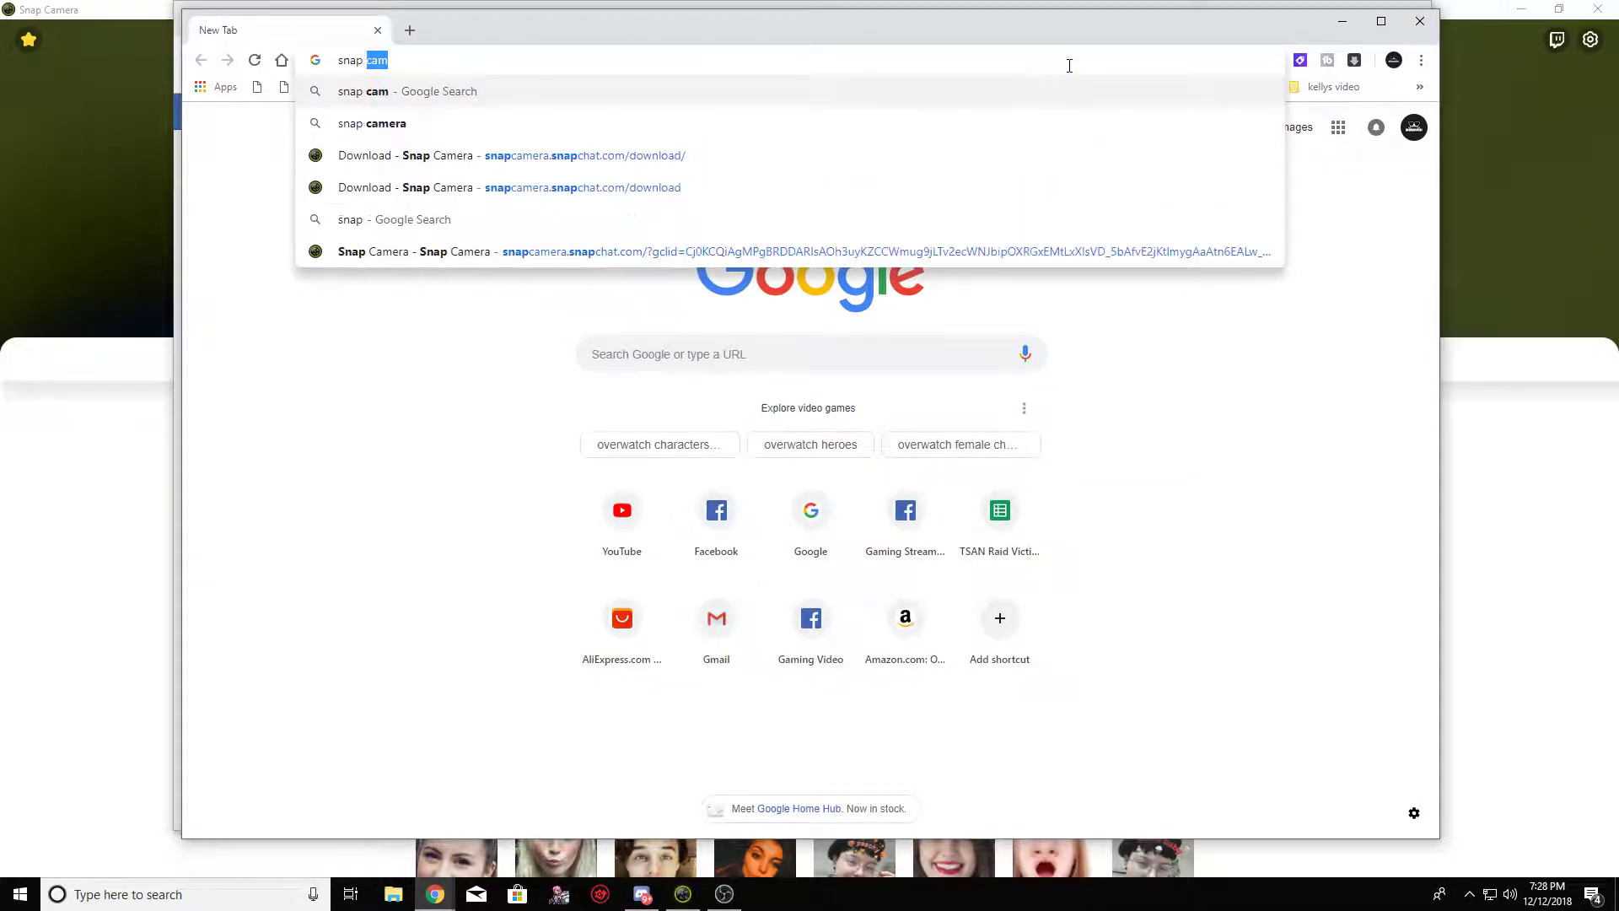
type("cam")
key("Return")
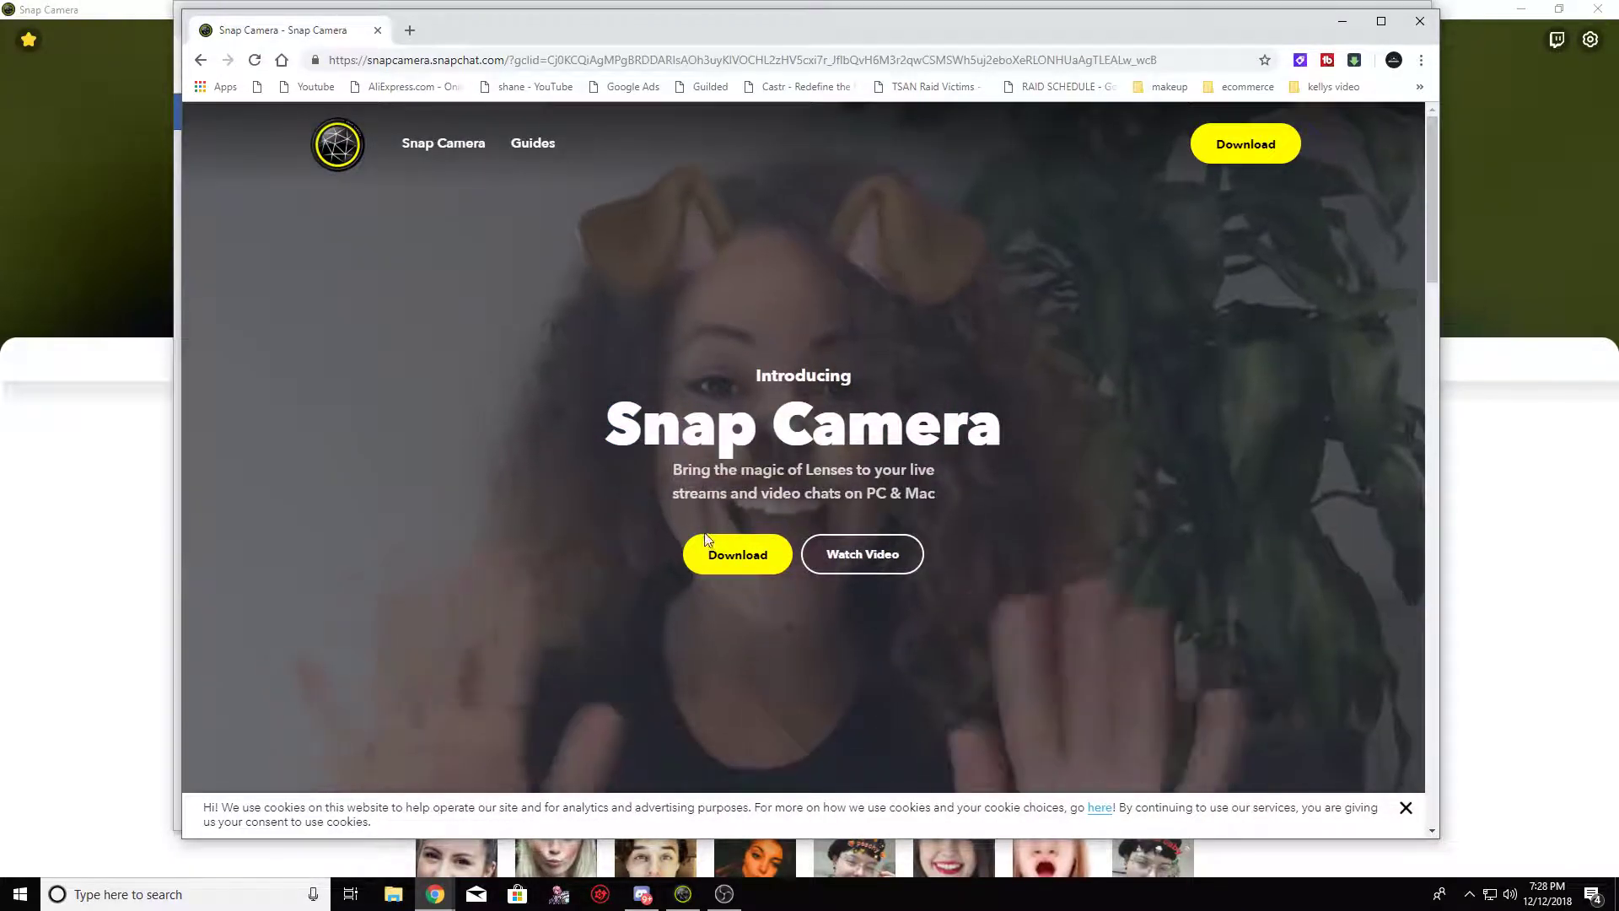
- View the Snap Camera download page and its licence section, then return to Snap Camera
left_click(740, 563)
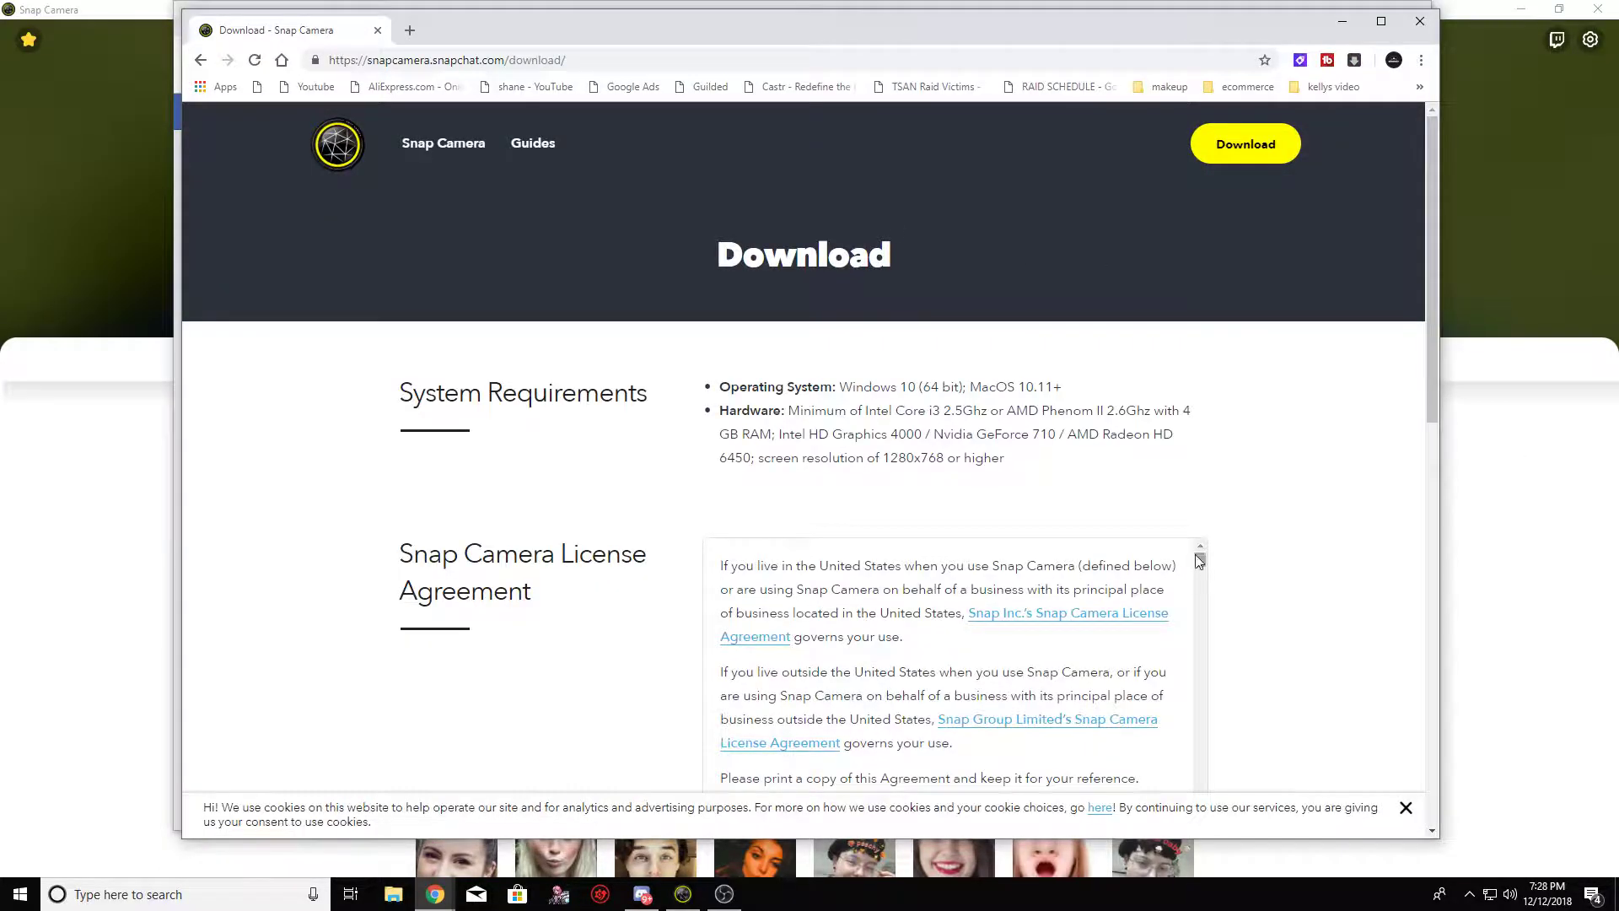
scroll(1193, 552, "down", 15)
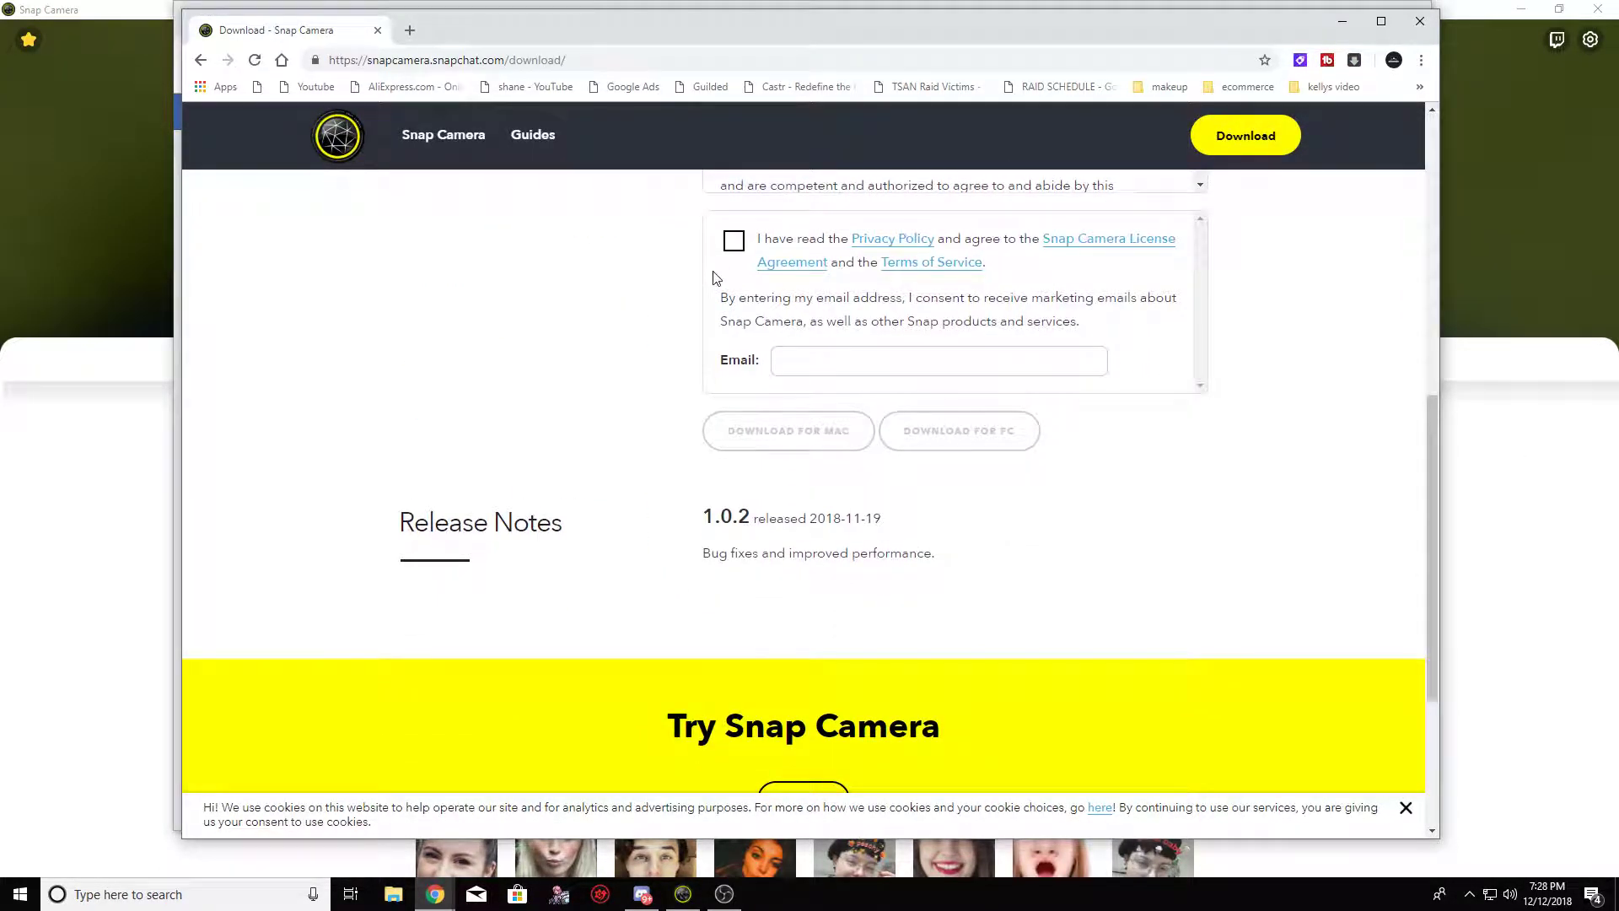
scroll(1058, 446, "up", 1)
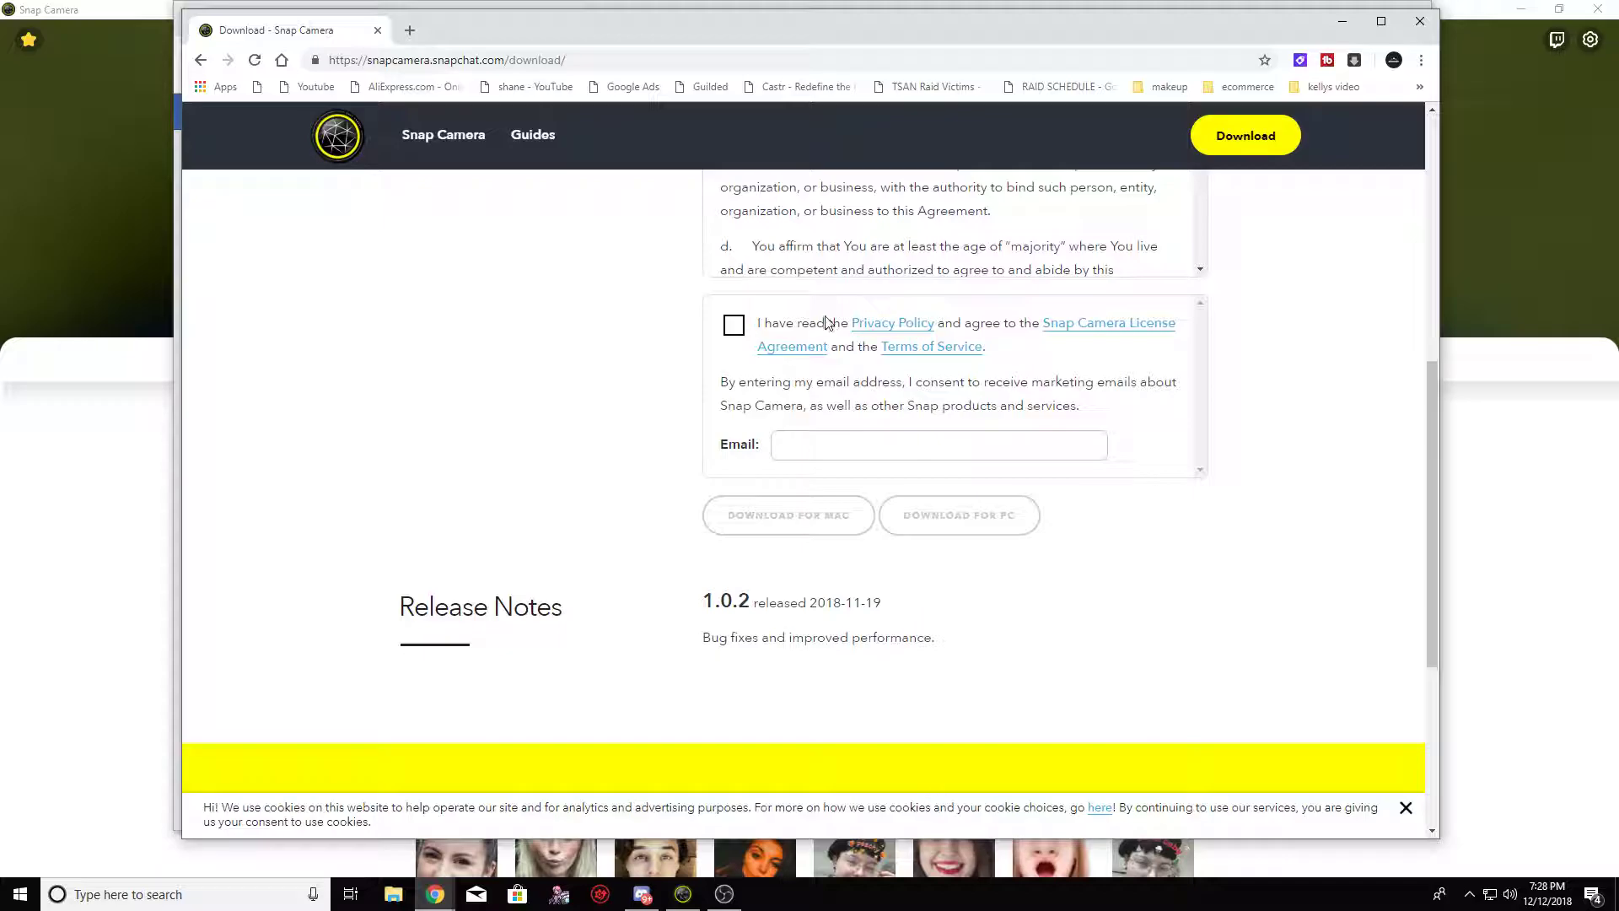
left_click(724, 894)
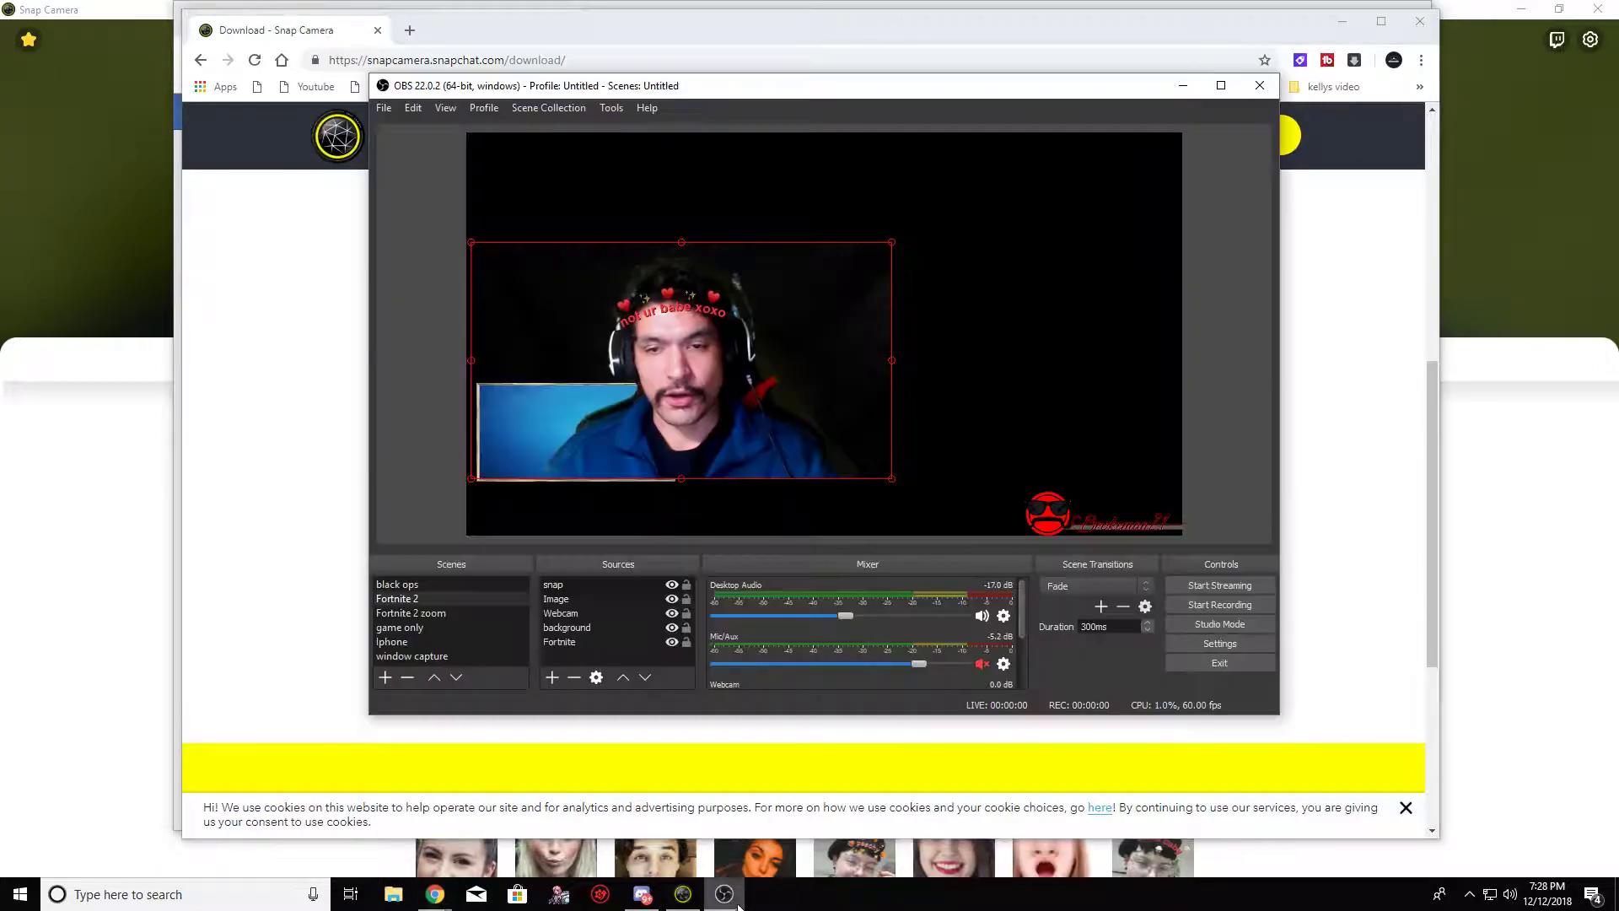
left_click(1374, 424)
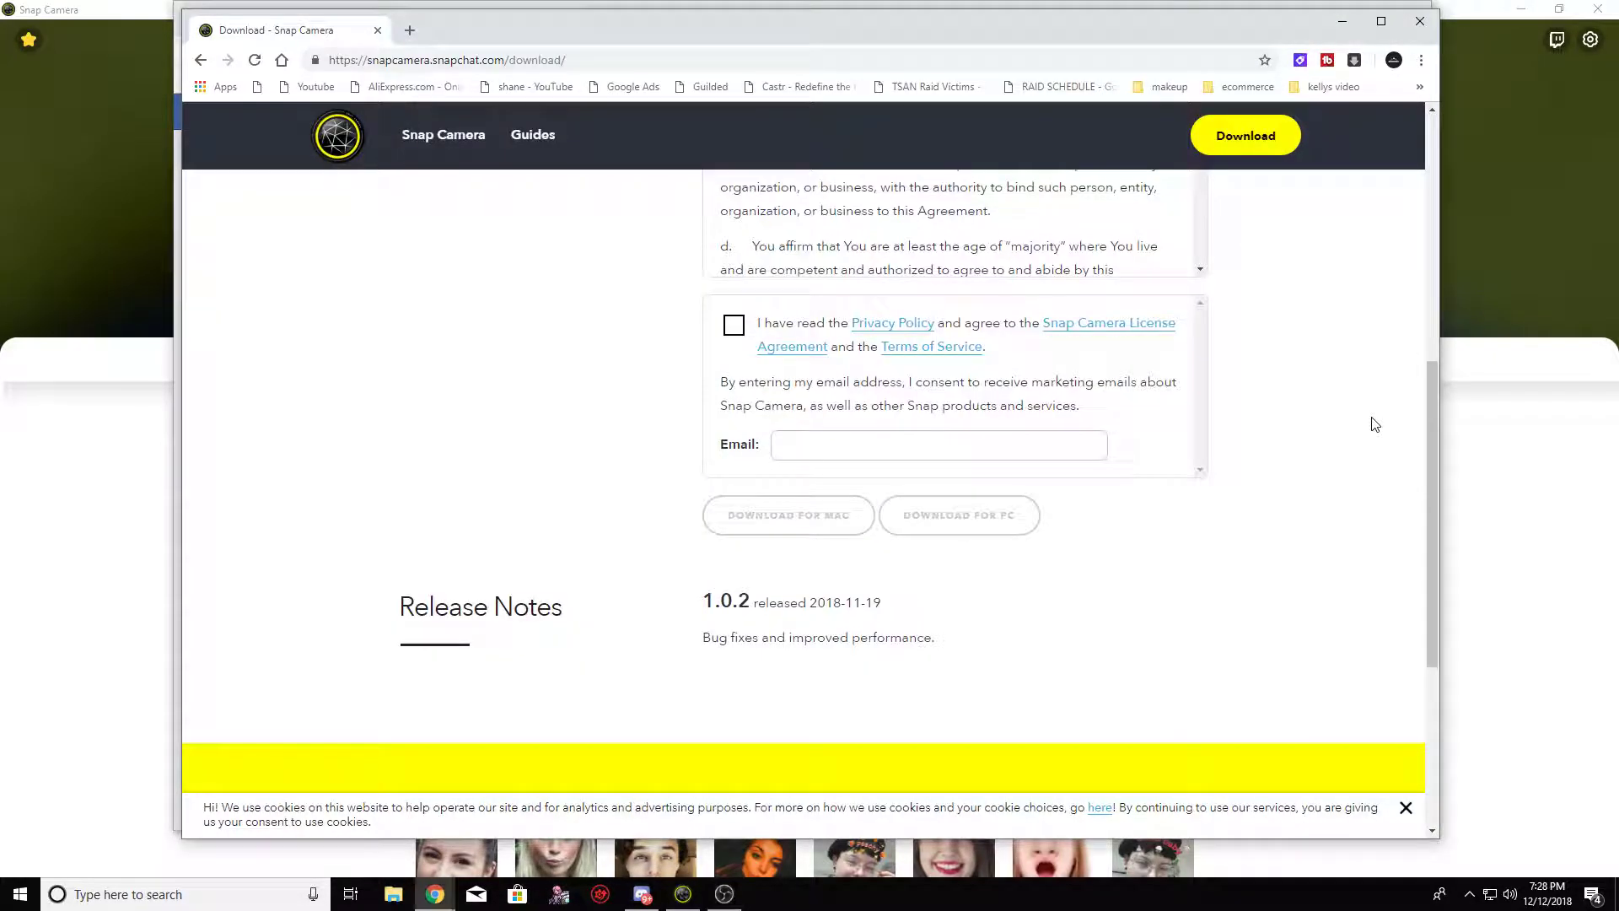
scroll(1088, 553, "up", 5)
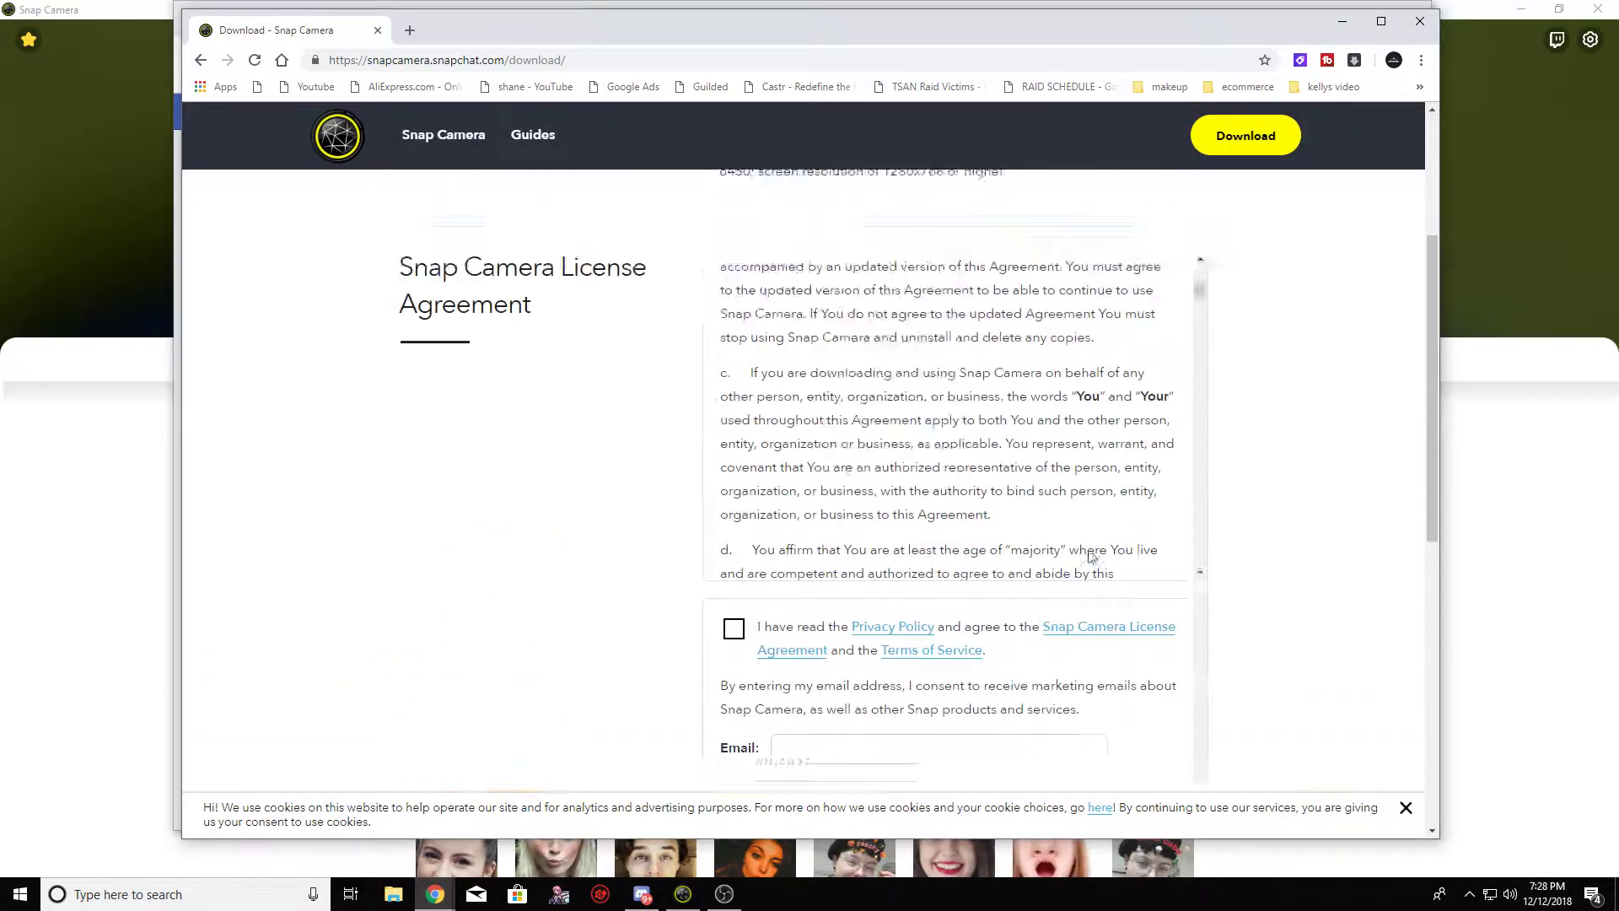
left_click(695, 894)
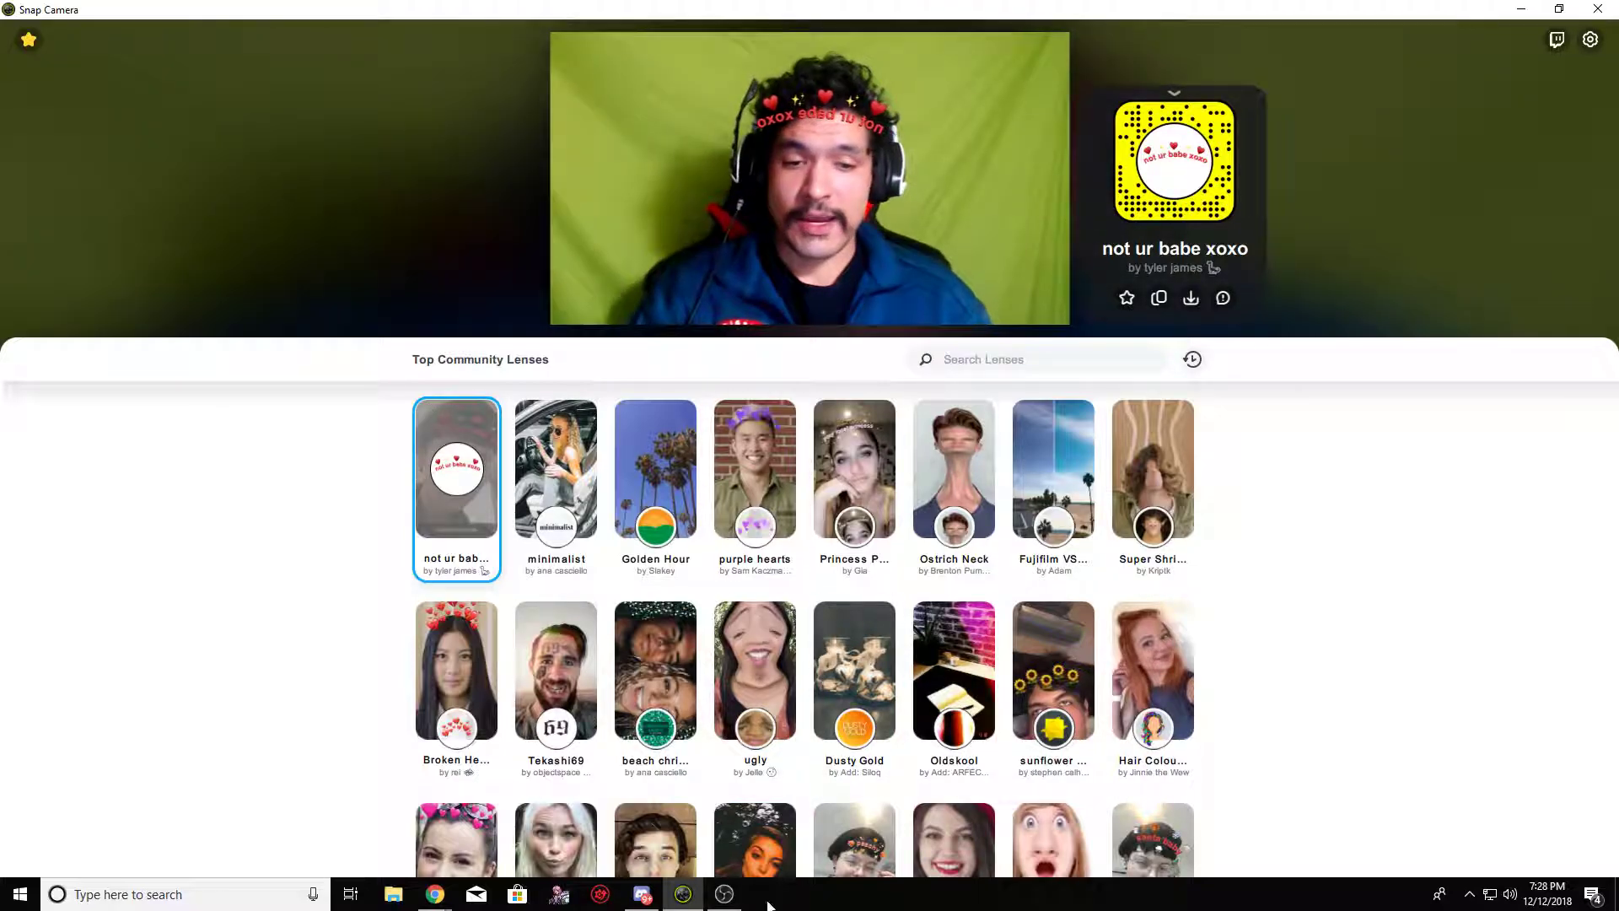
- Select the larger source in OBS, start adding a Video Capture Device, then cancel
left_click(725, 894)
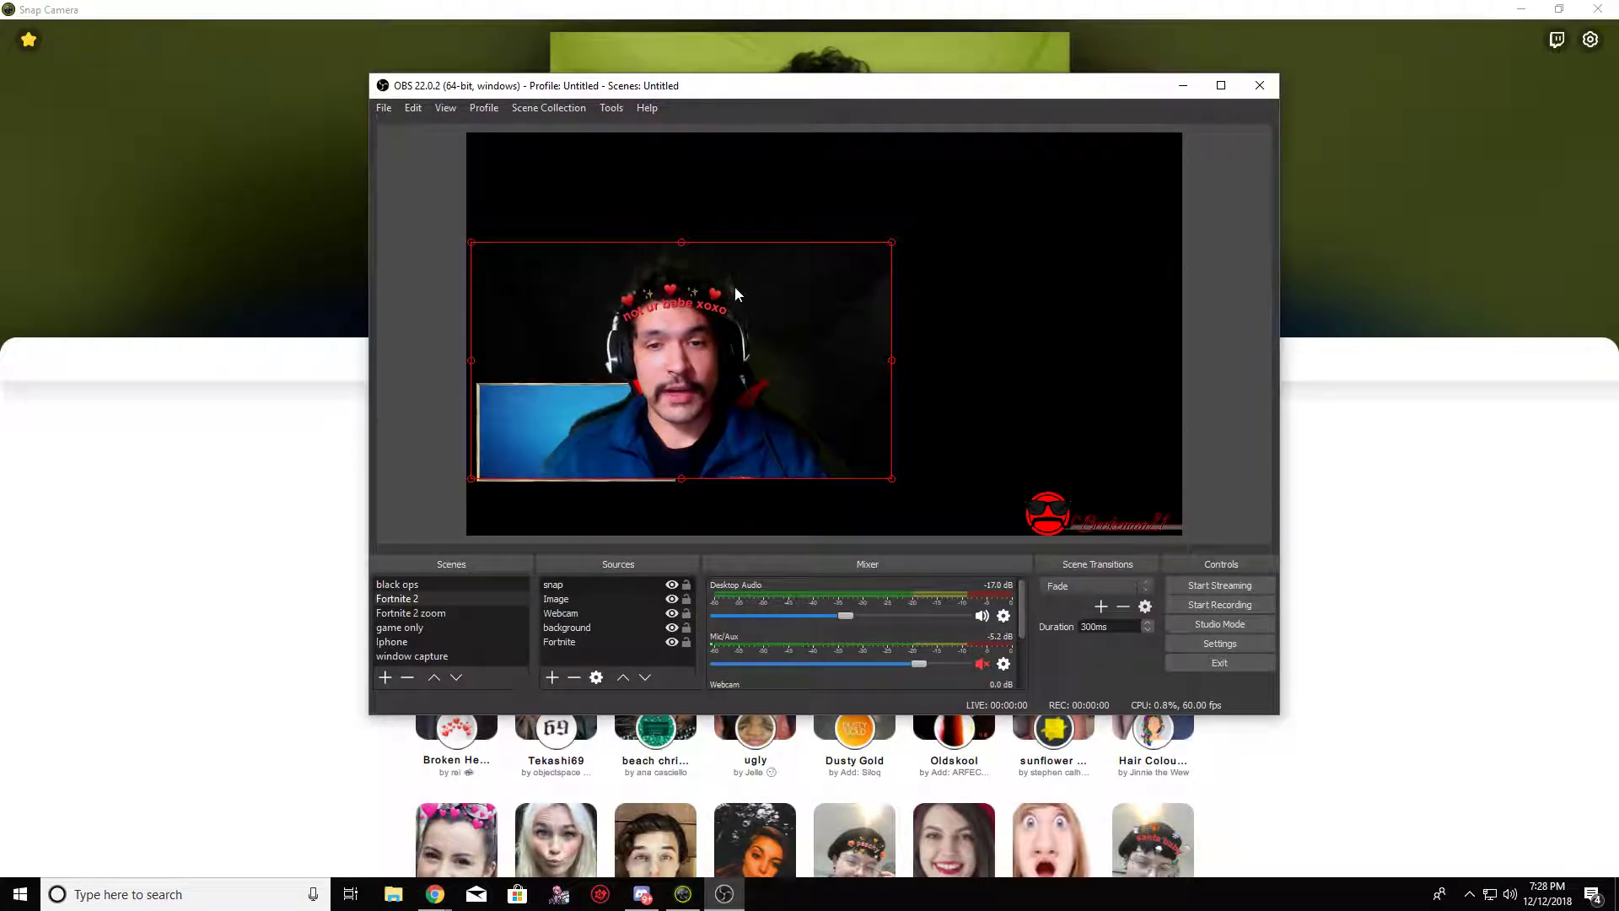
left_click(895, 238)
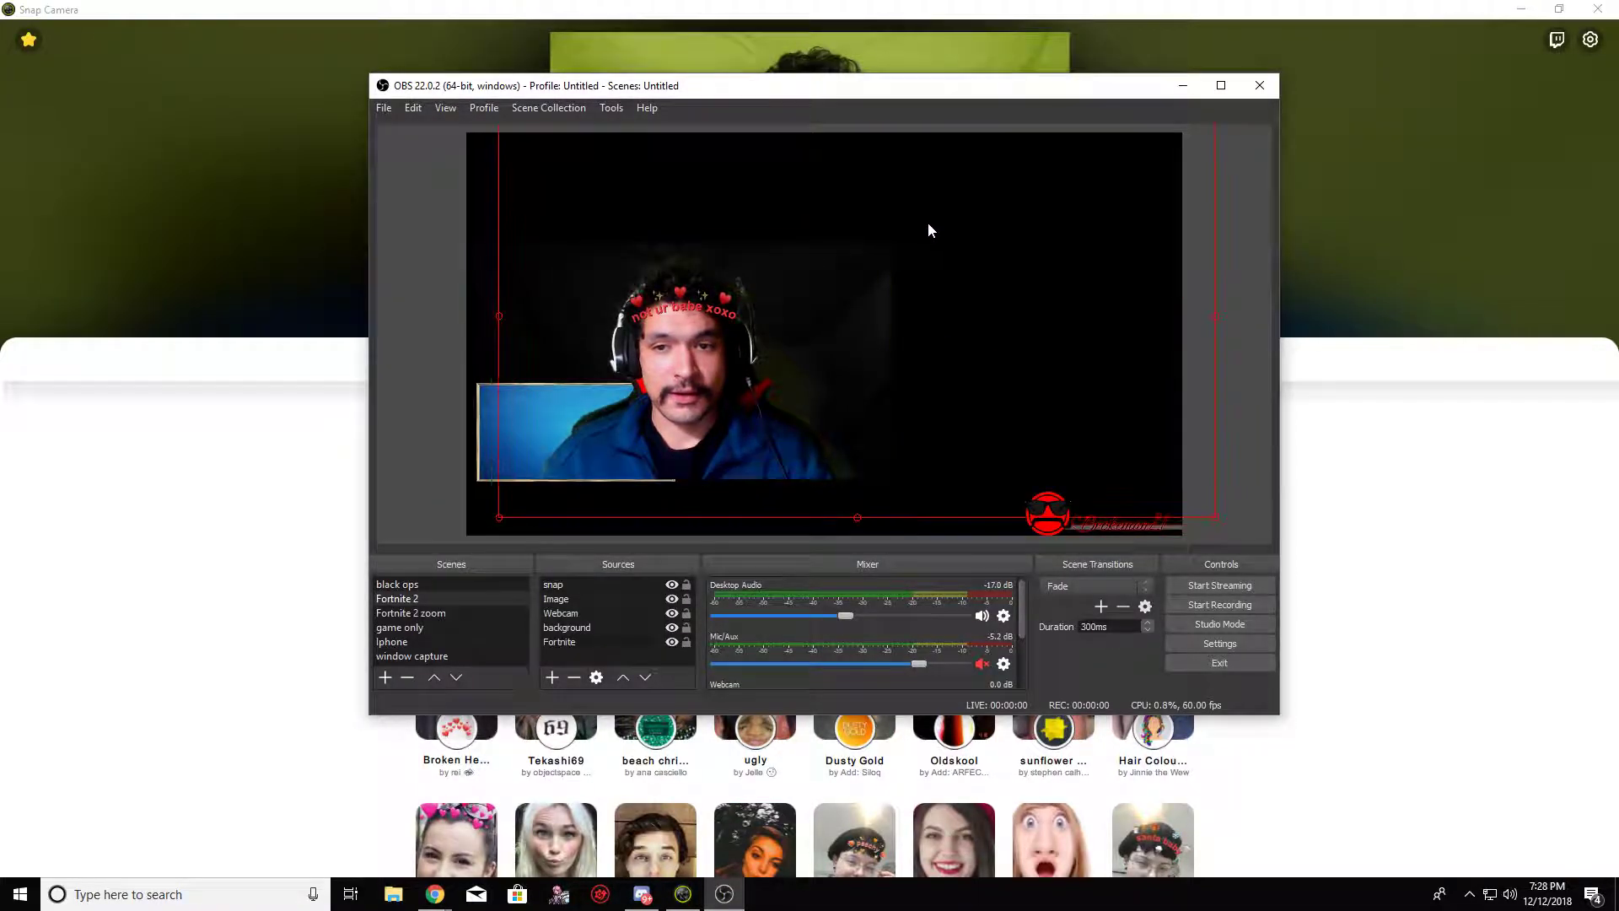
left_click(553, 678)
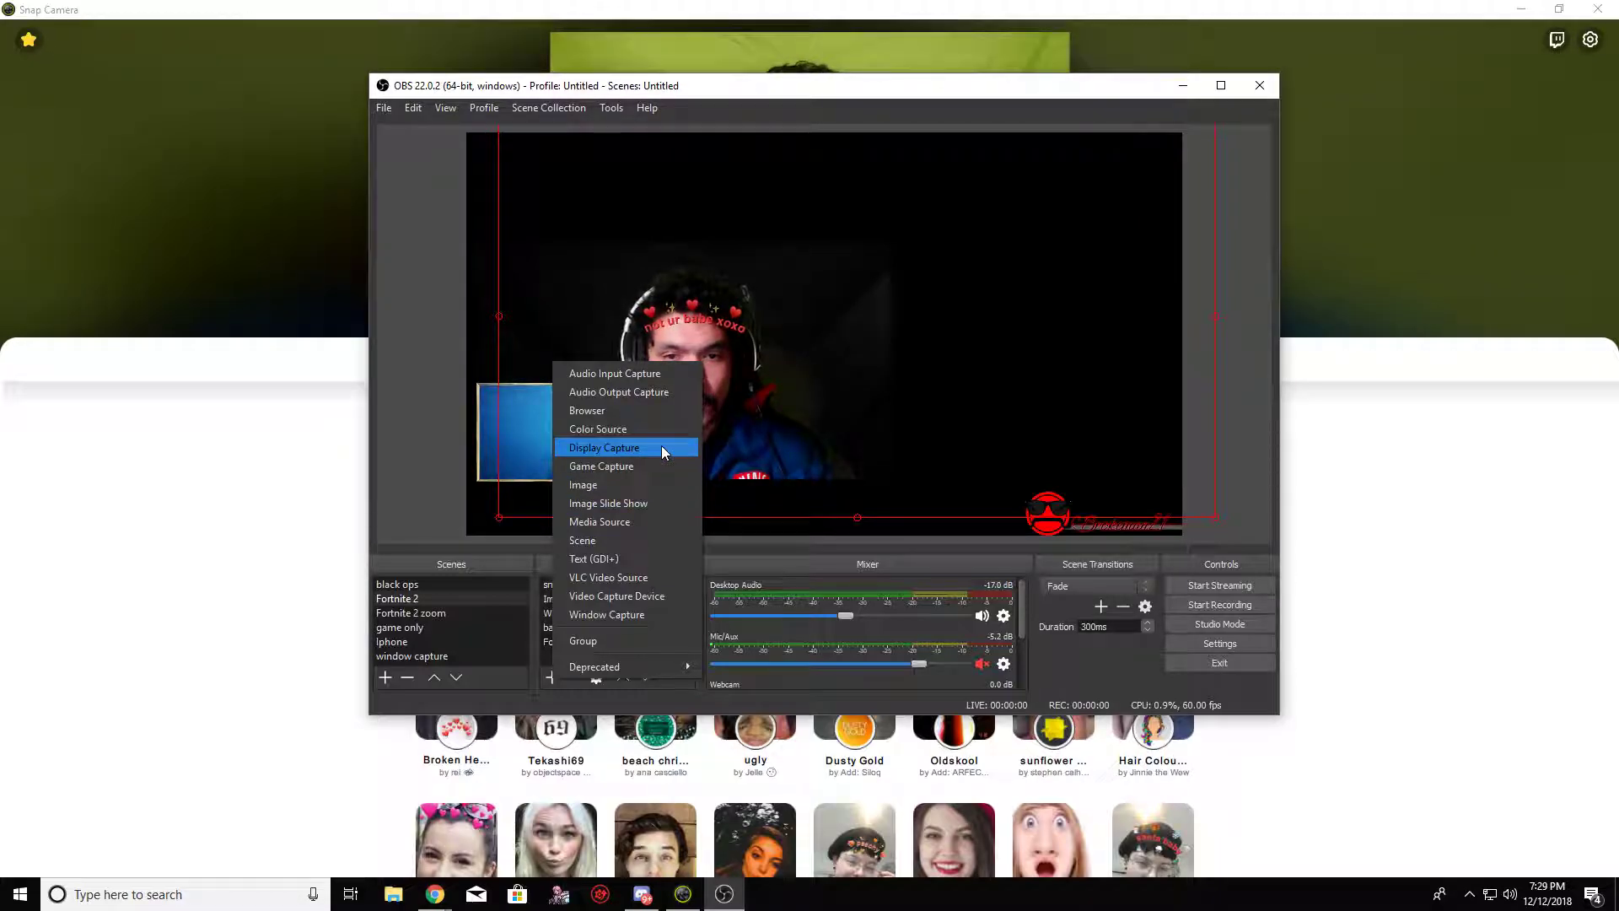
left_click(620, 595)
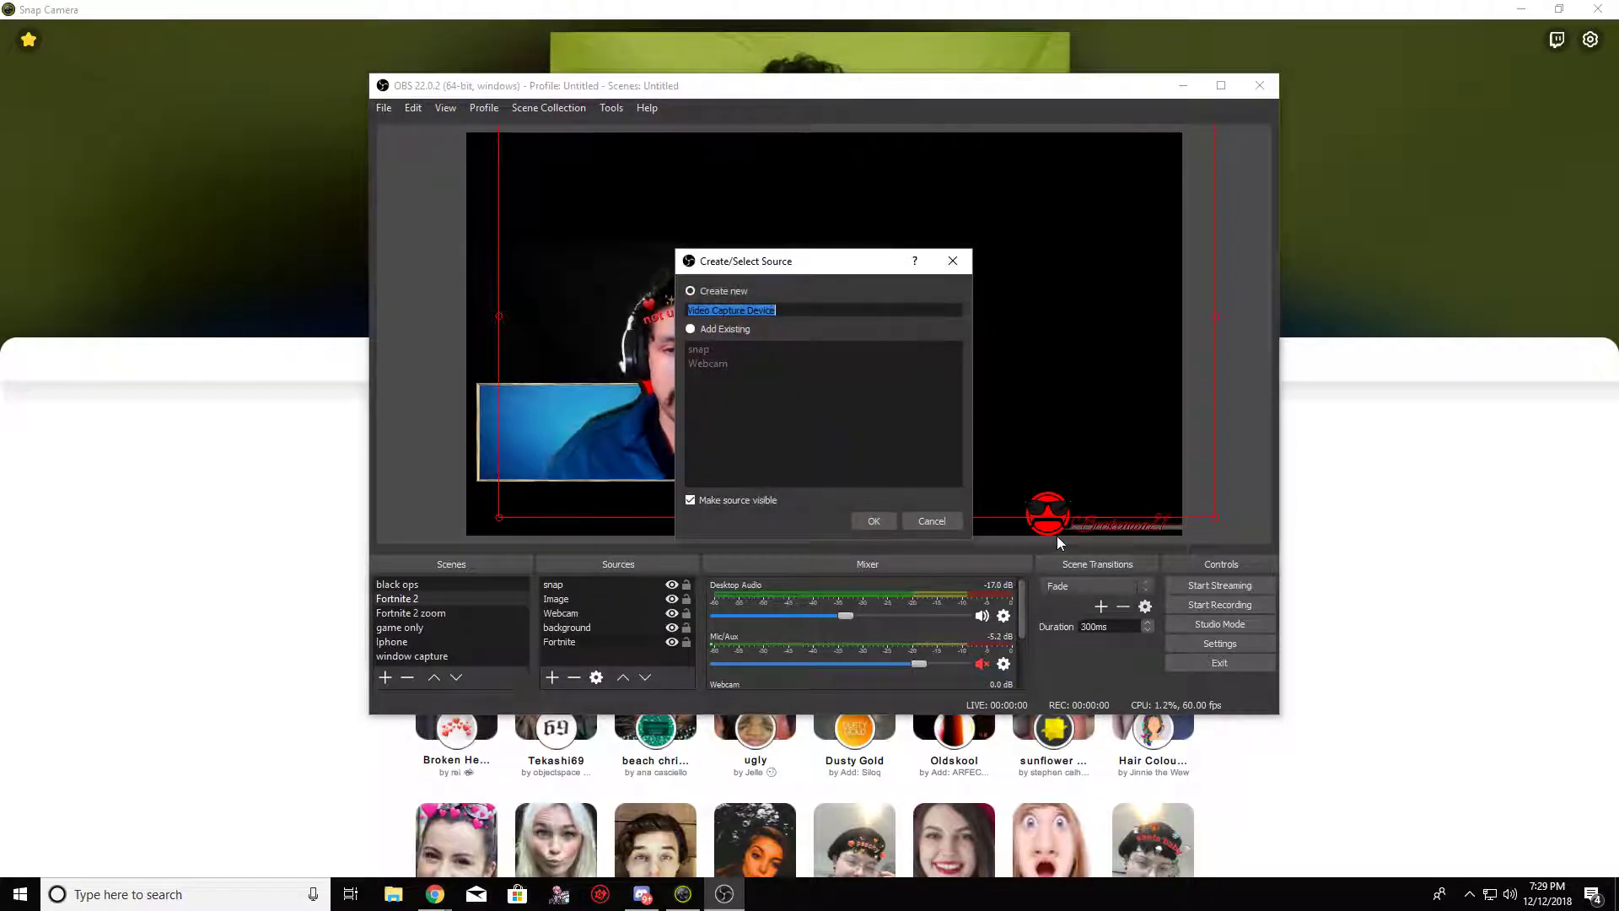
left_click(703, 330)
left_click(931, 520)
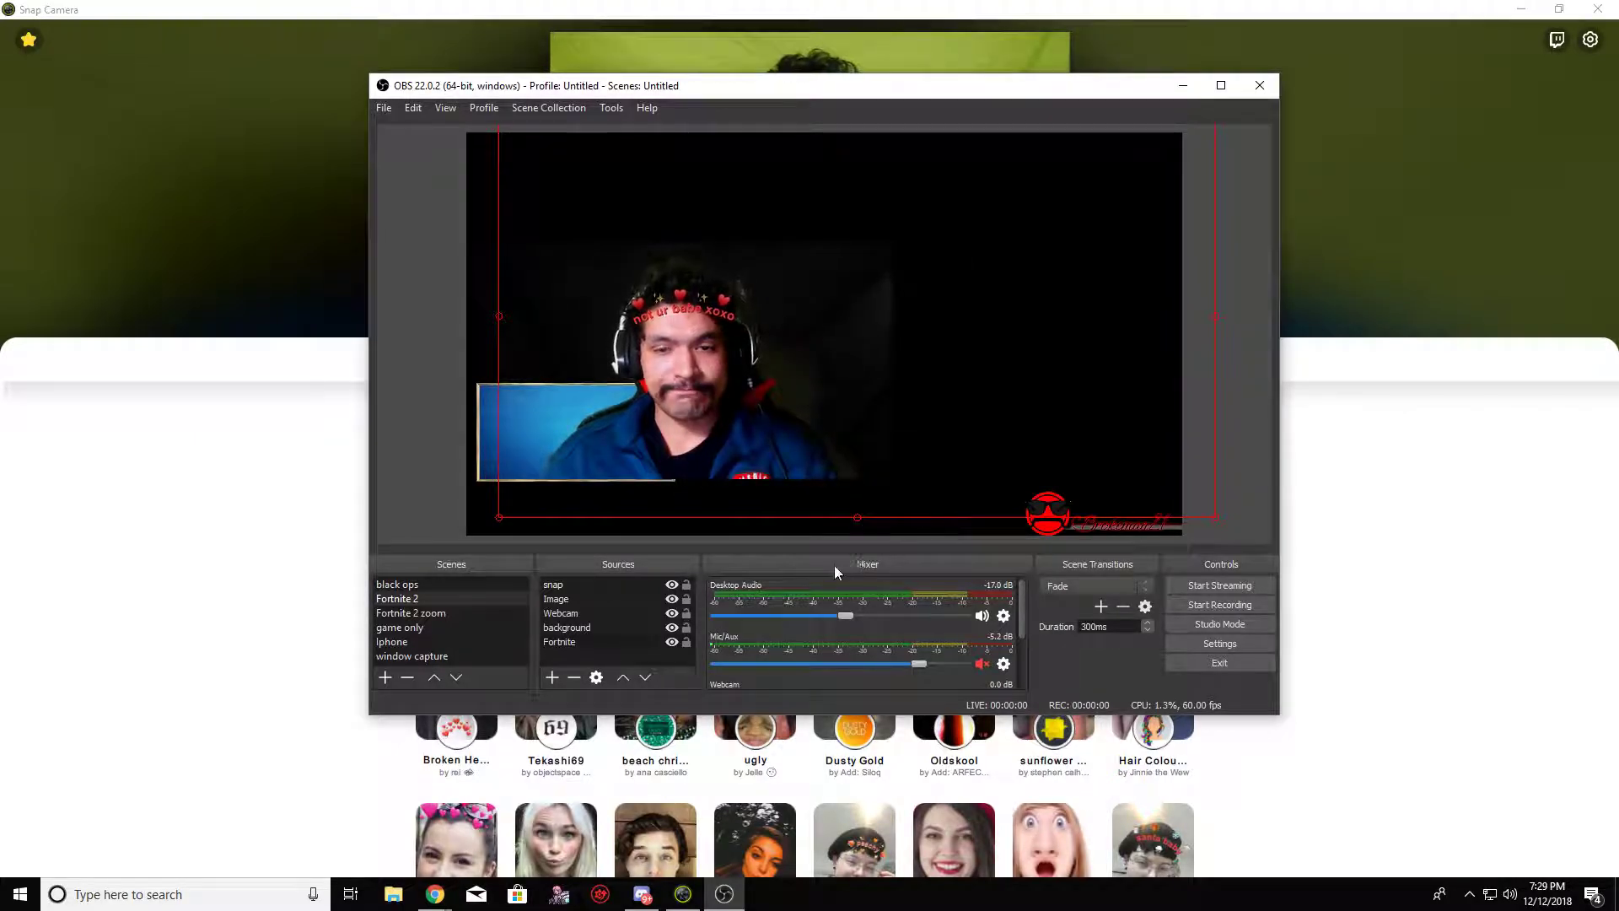
- Add a new Video Capture Device source named 'snapcam2', after cancelling a Window Capture attempt
left_click(553, 678)
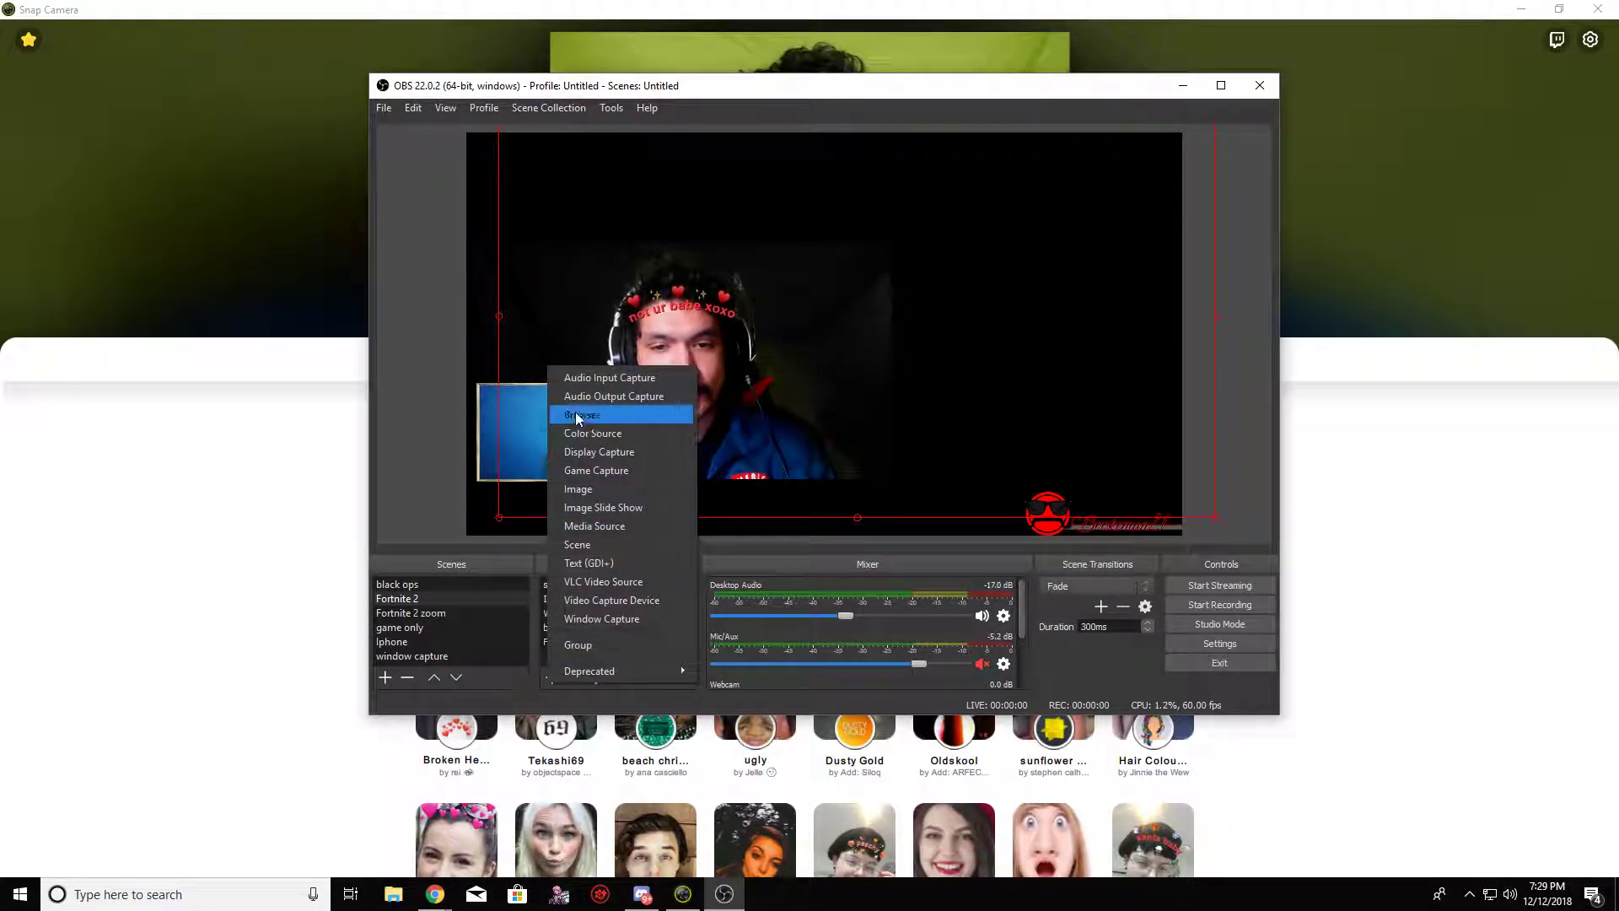
left_click(604, 619)
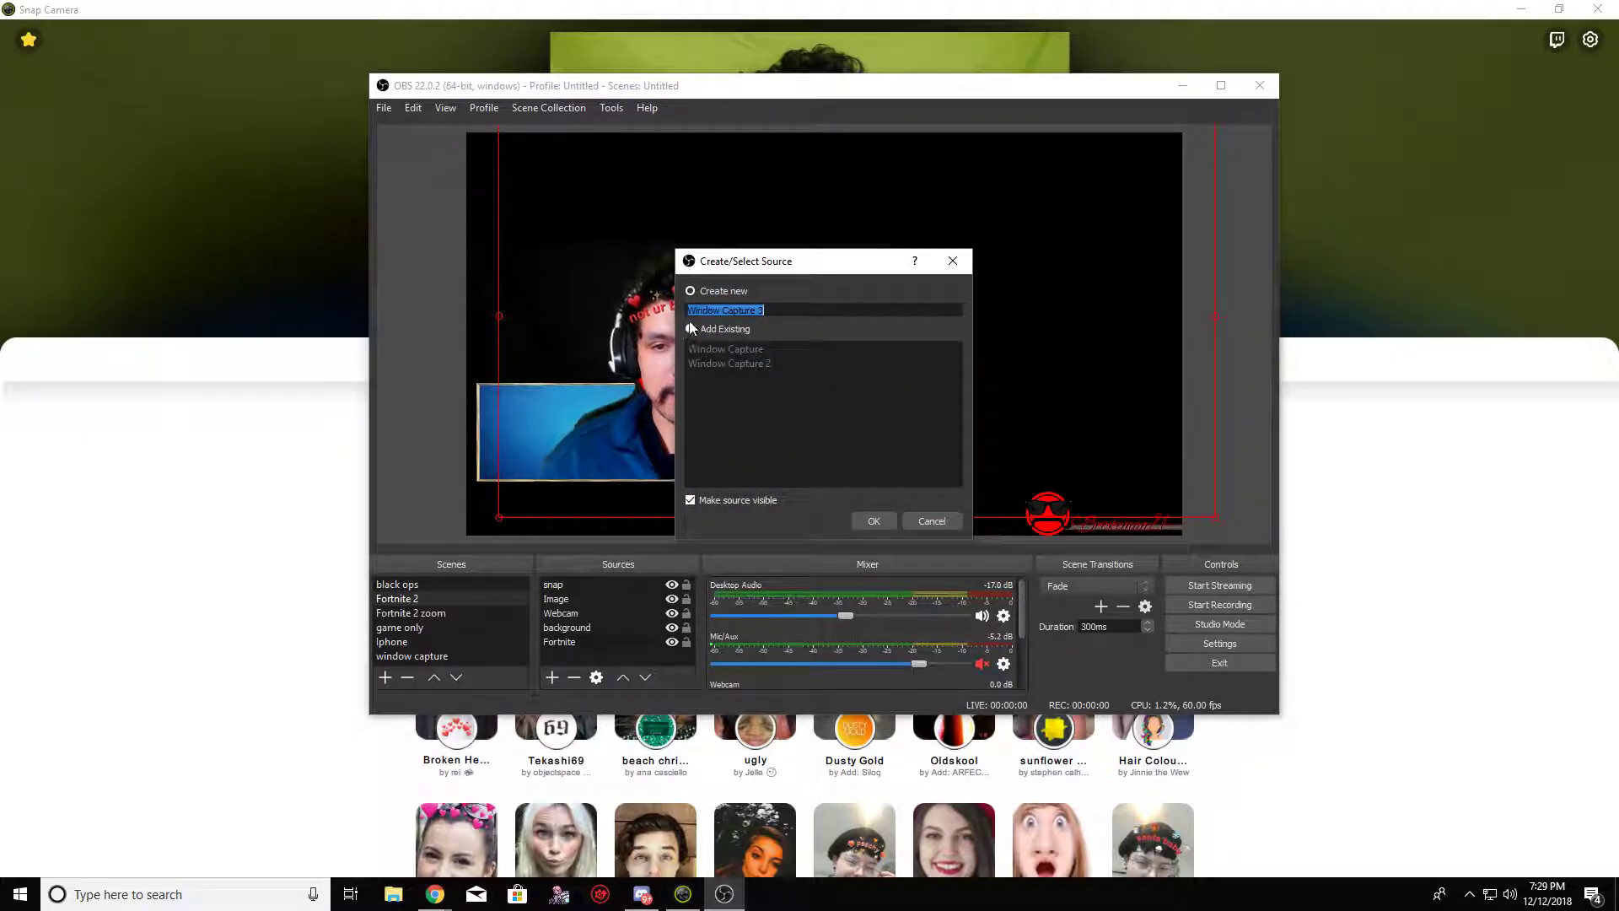
left_click(944, 528)
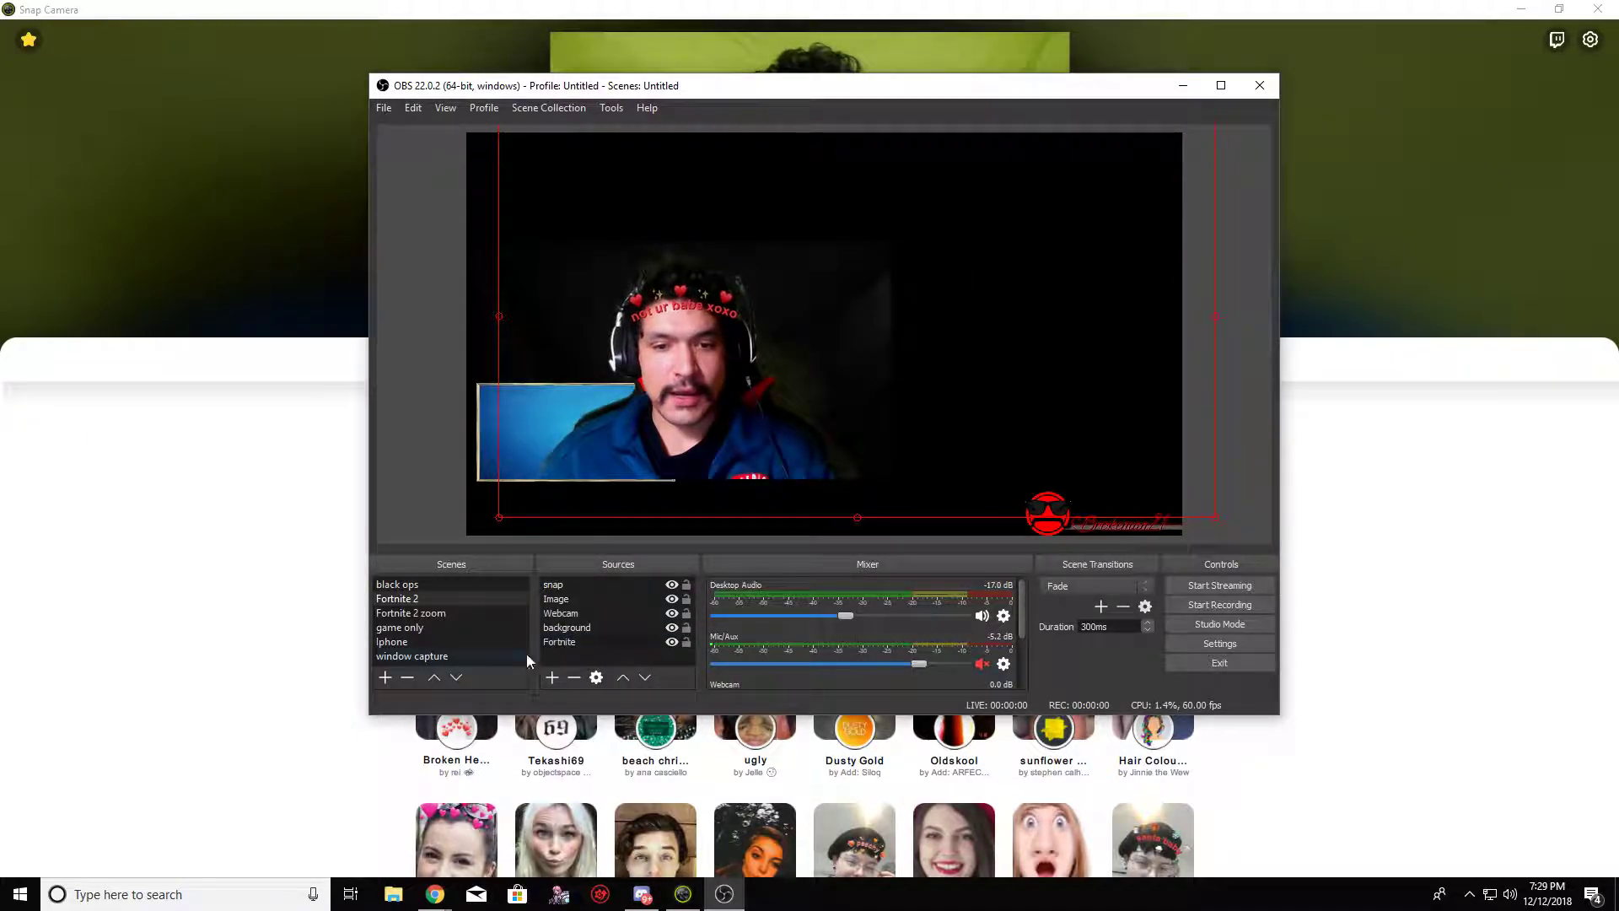
left_click(553, 677)
left_click(604, 605)
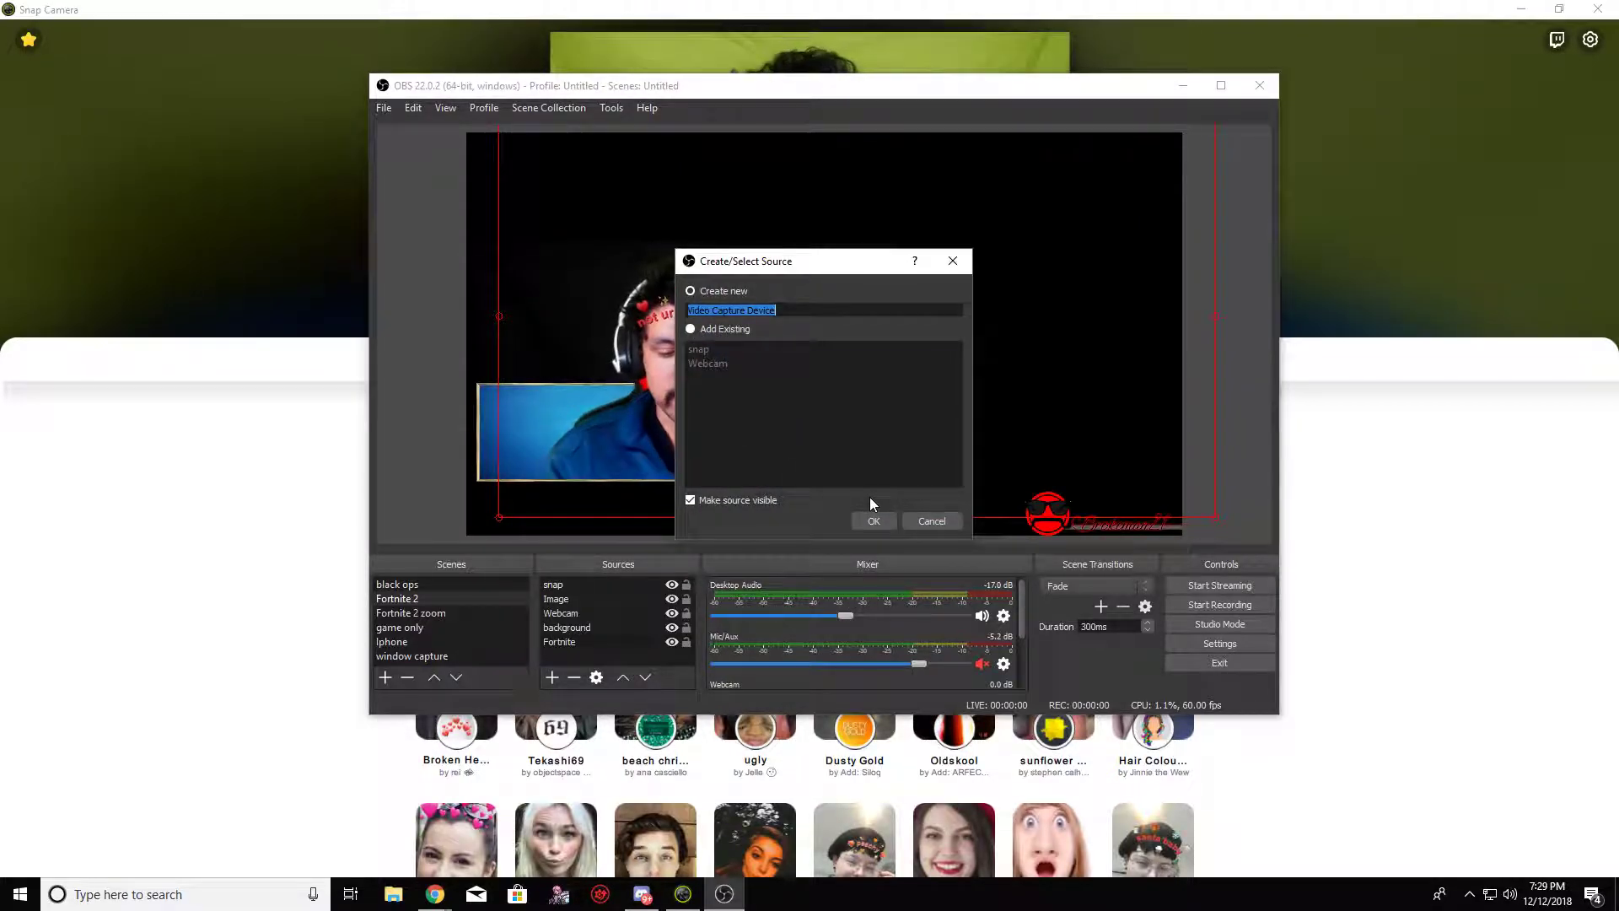
type("snapcam2")
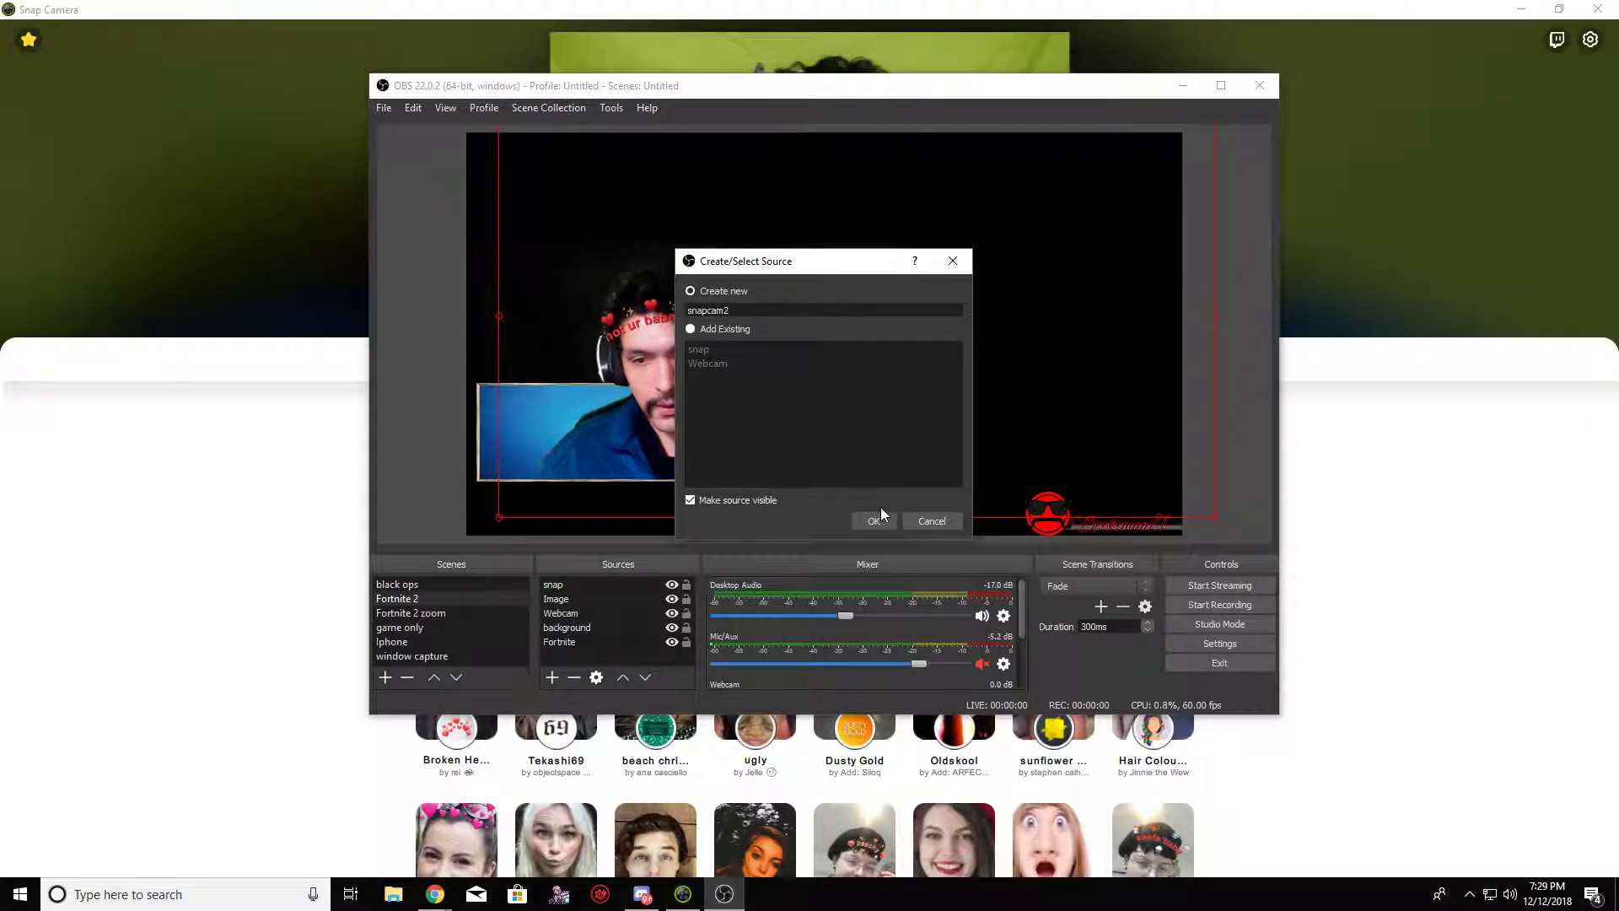
left_click(877, 518)
- Set snapcam2's capture device to Snap Camera and confirm
left_click(772, 372)
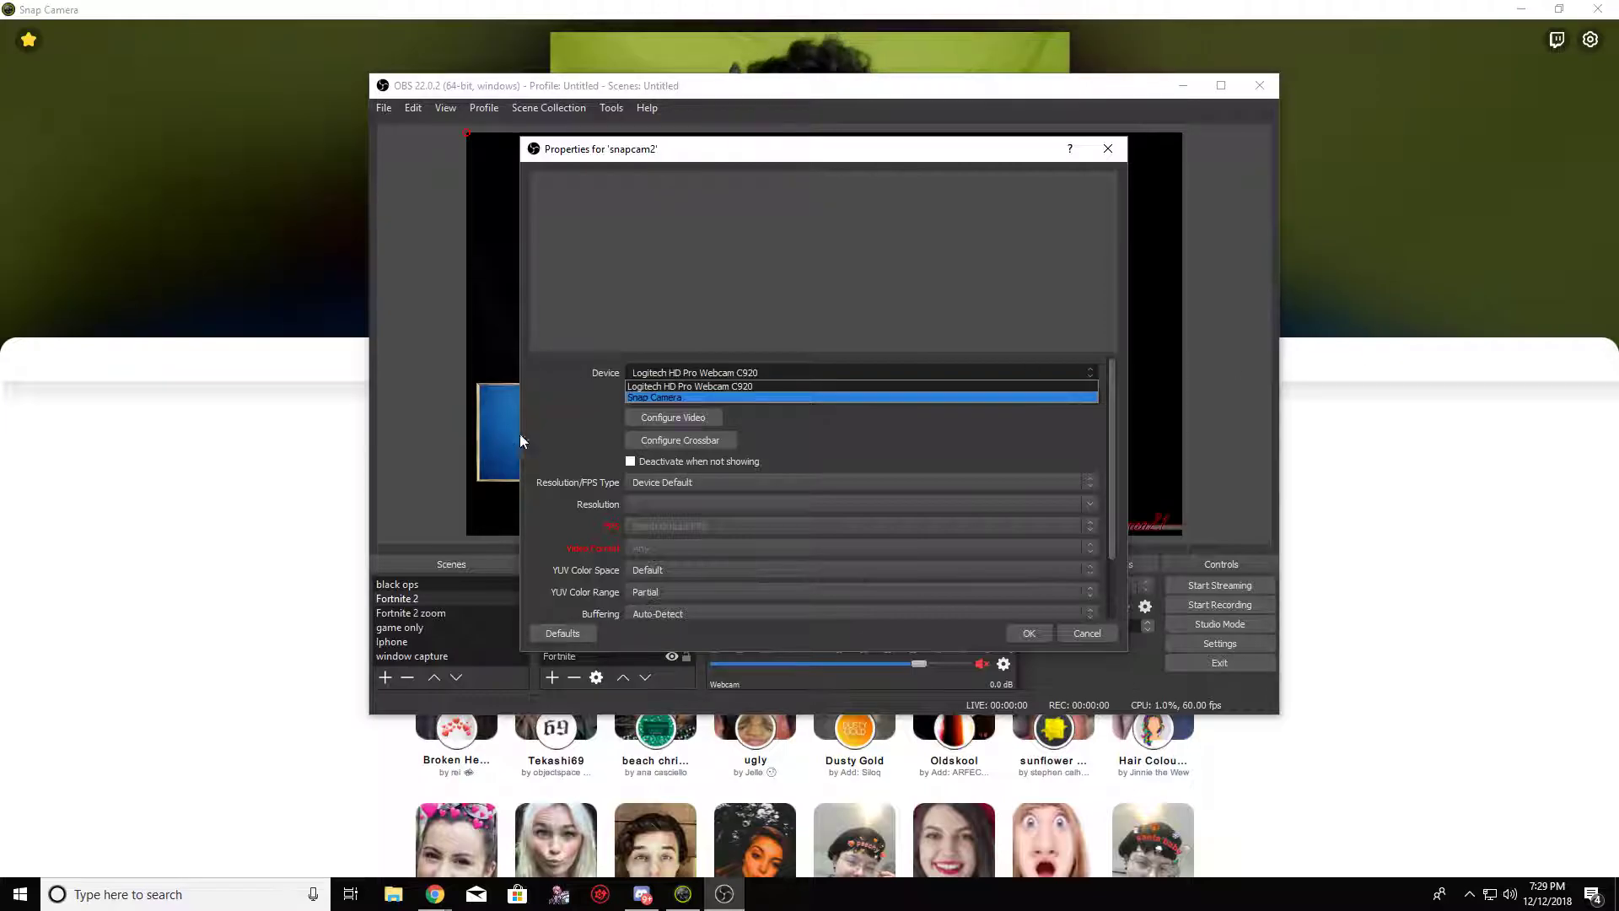
left_click(700, 398)
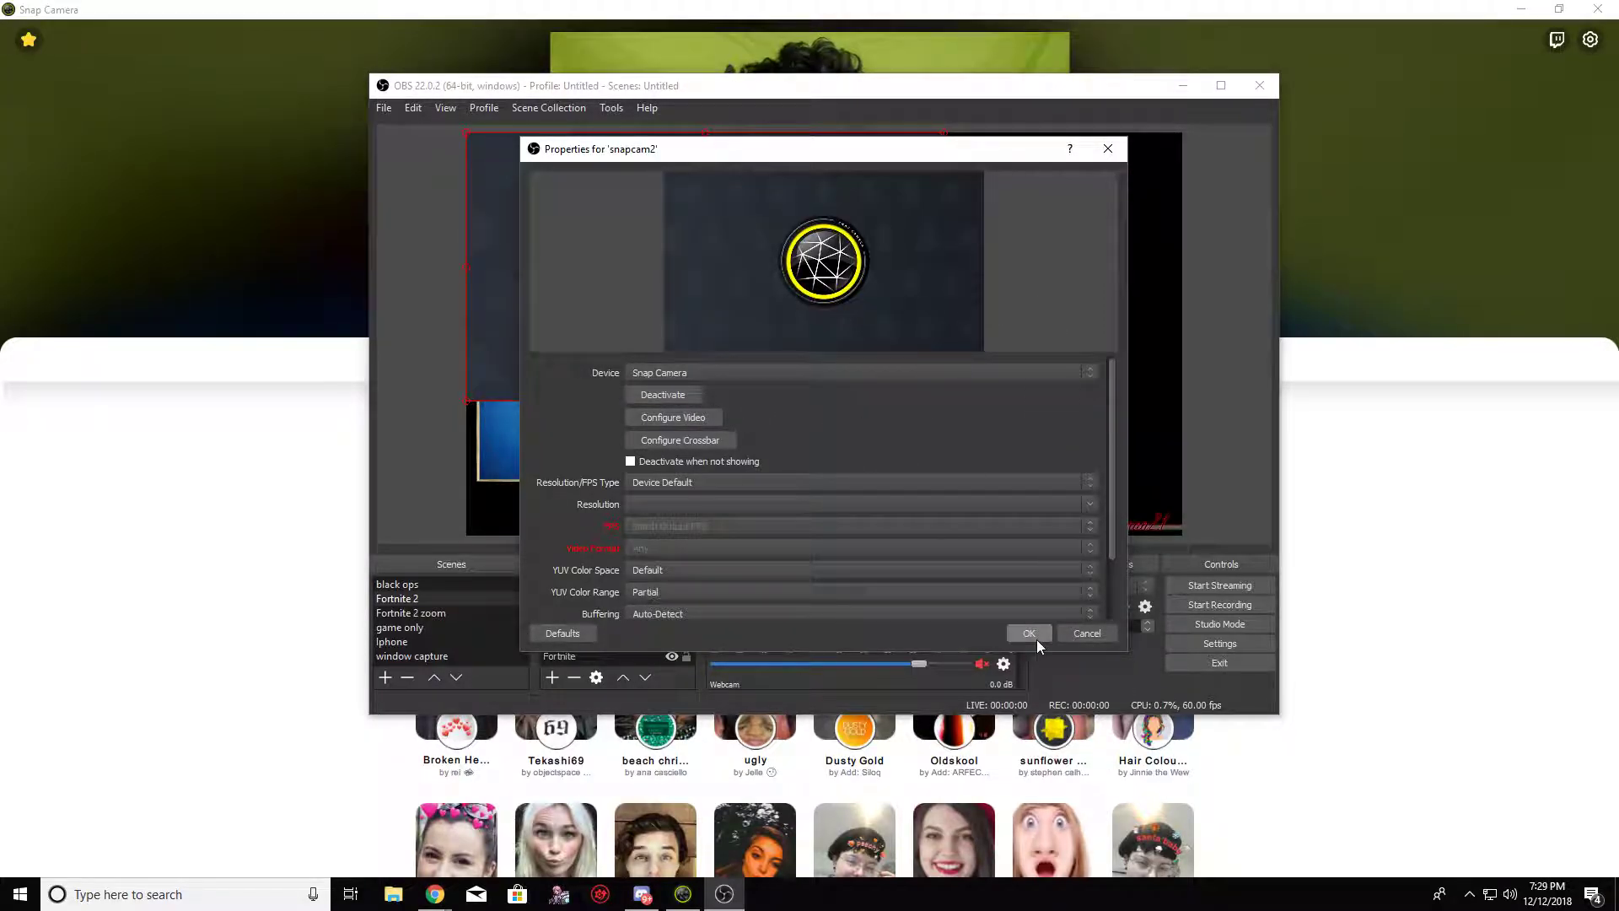
left_click(1083, 633)
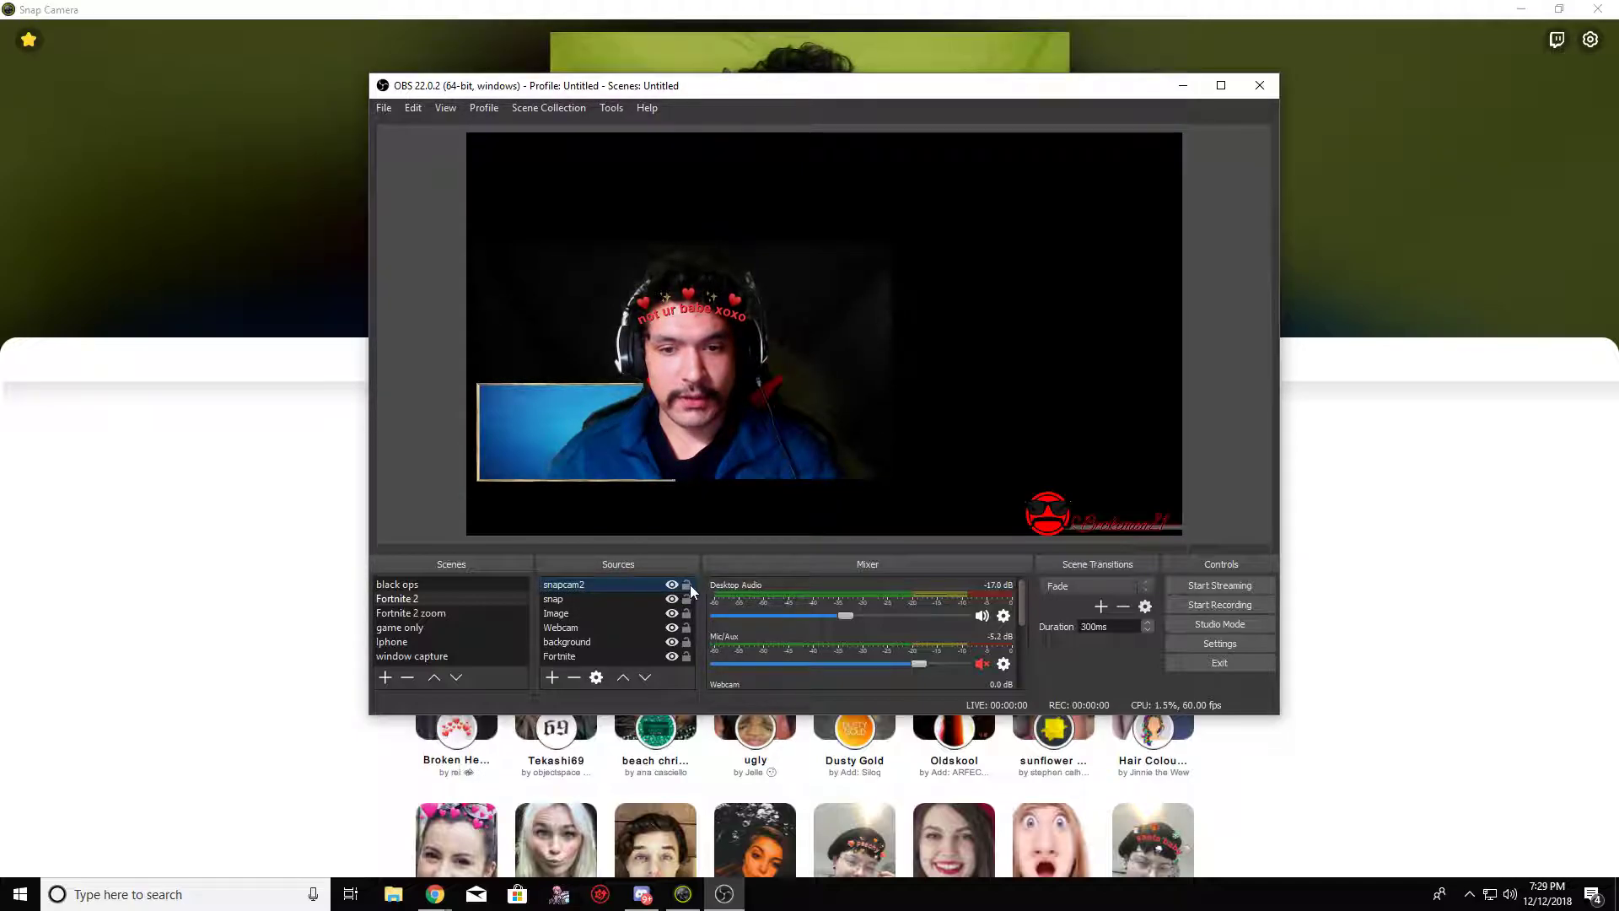
- Reopen snapcam2's properties, reselect Snap Camera, and close without changes
double_click(636, 585)
left_click(767, 371)
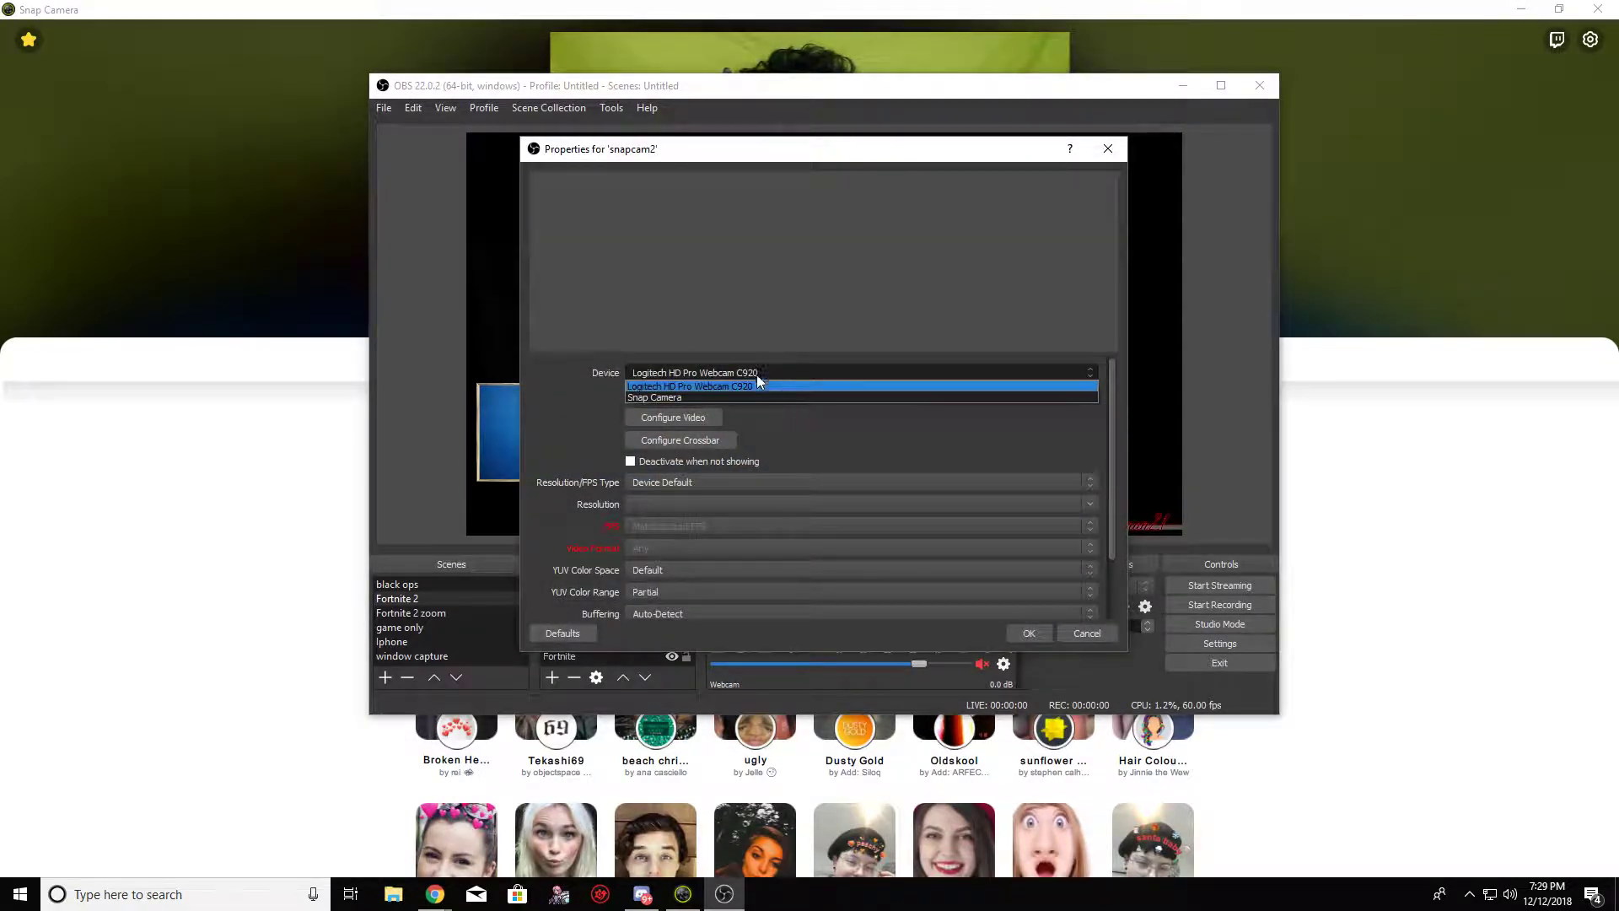
left_click(736, 396)
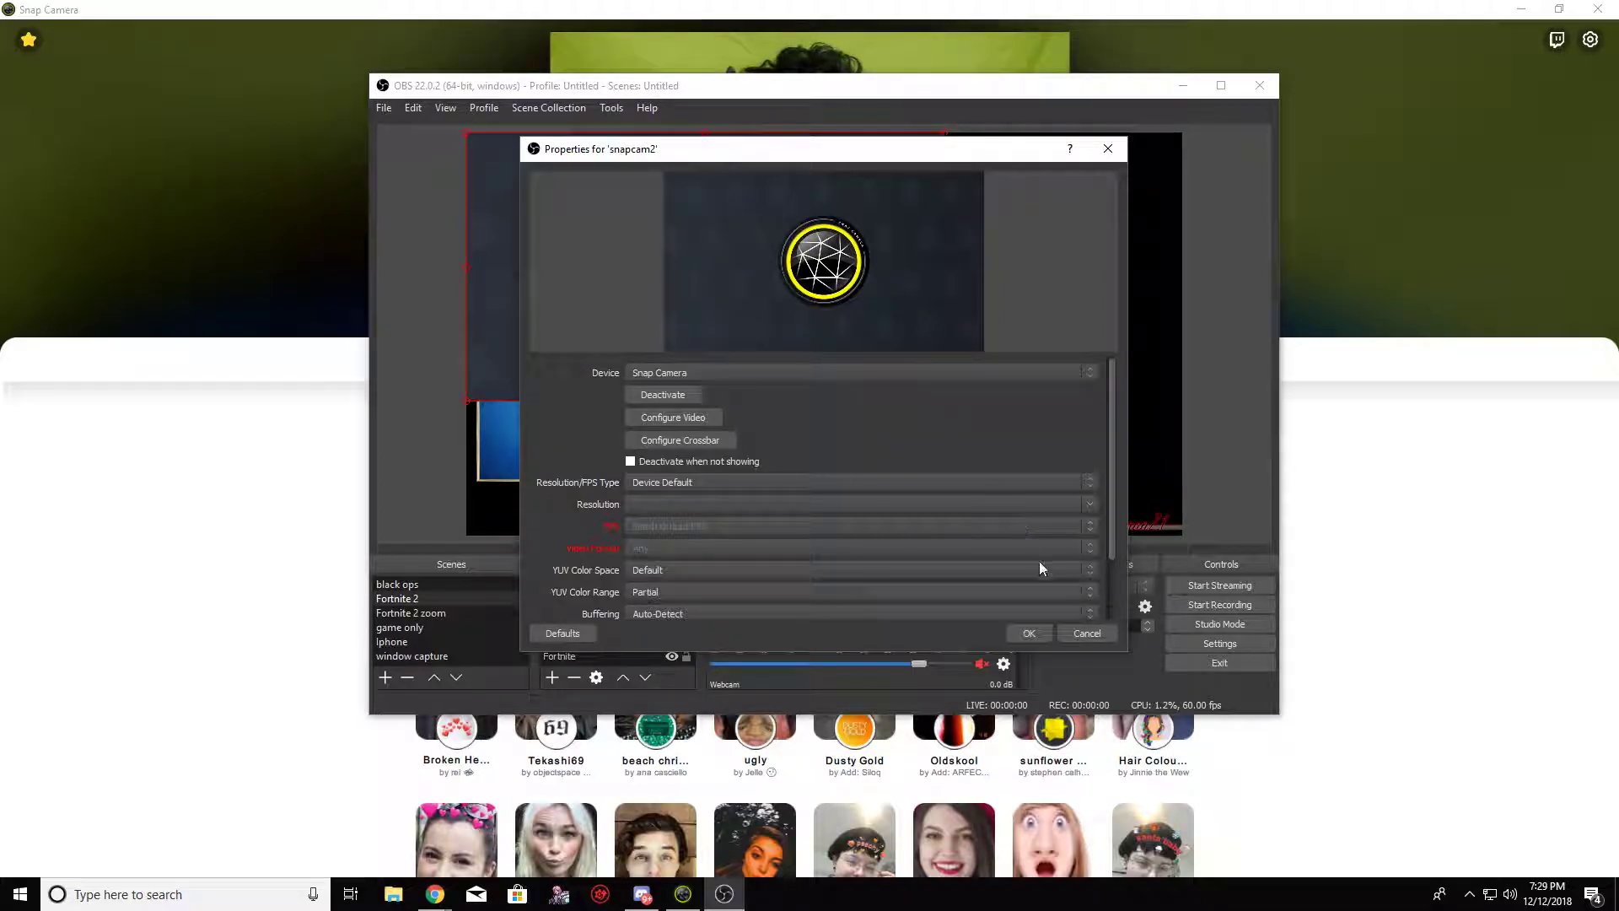
left_click_drag(824, 154, 804, 385)
left_click(1063, 861)
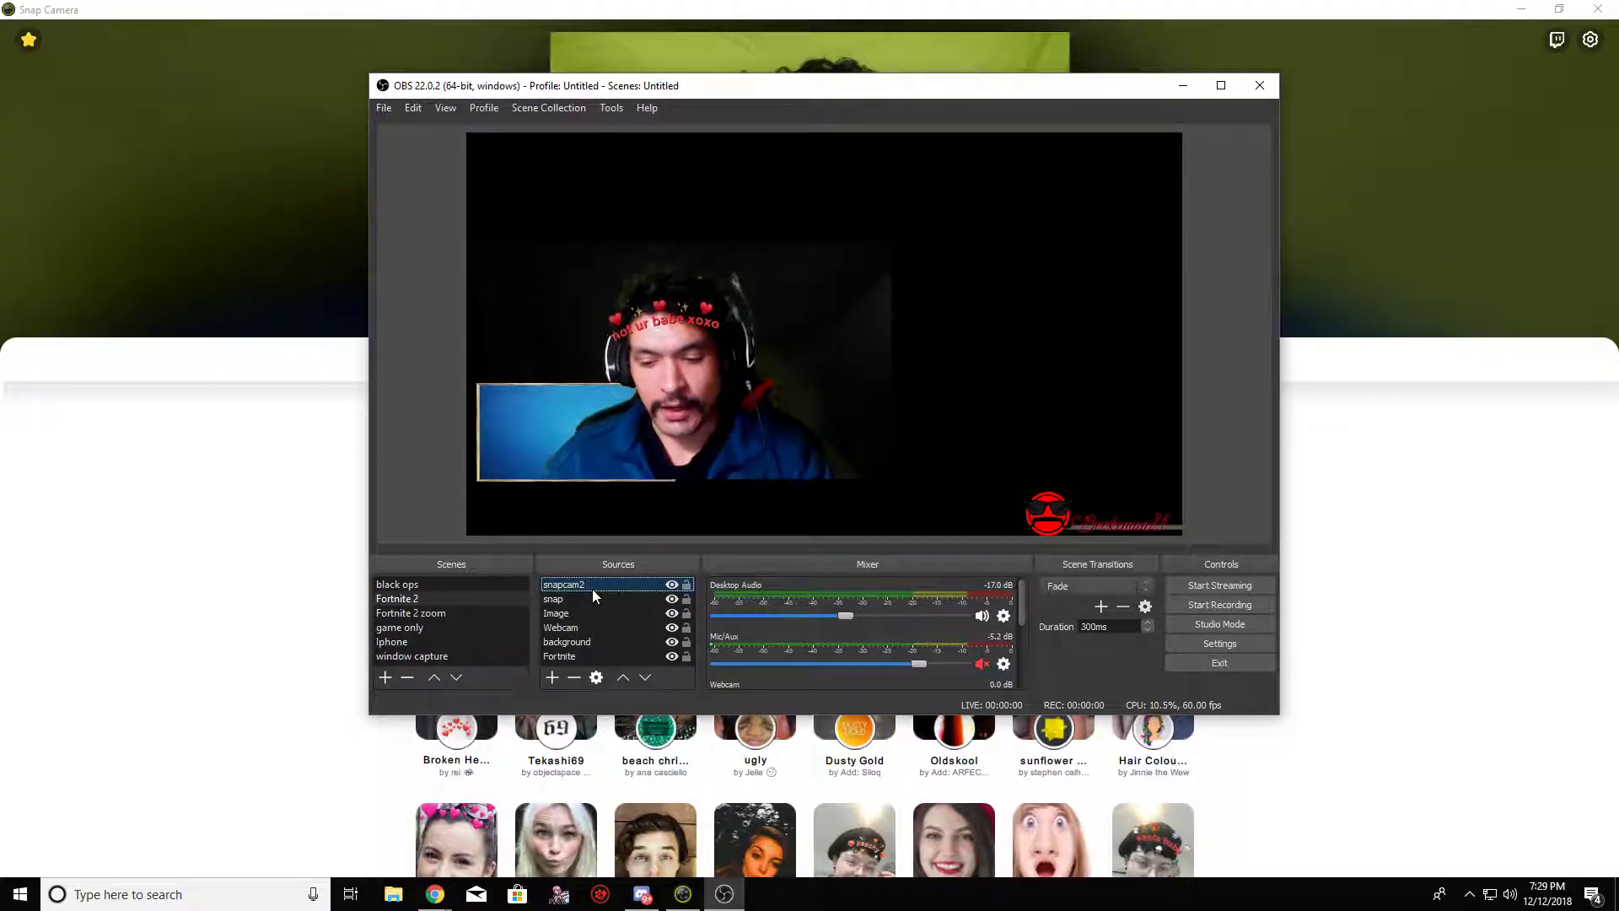
- Delete the snapcam2 source, select the snap source, and minimise Snap Camera
key("Delete")
left_click(873, 425)
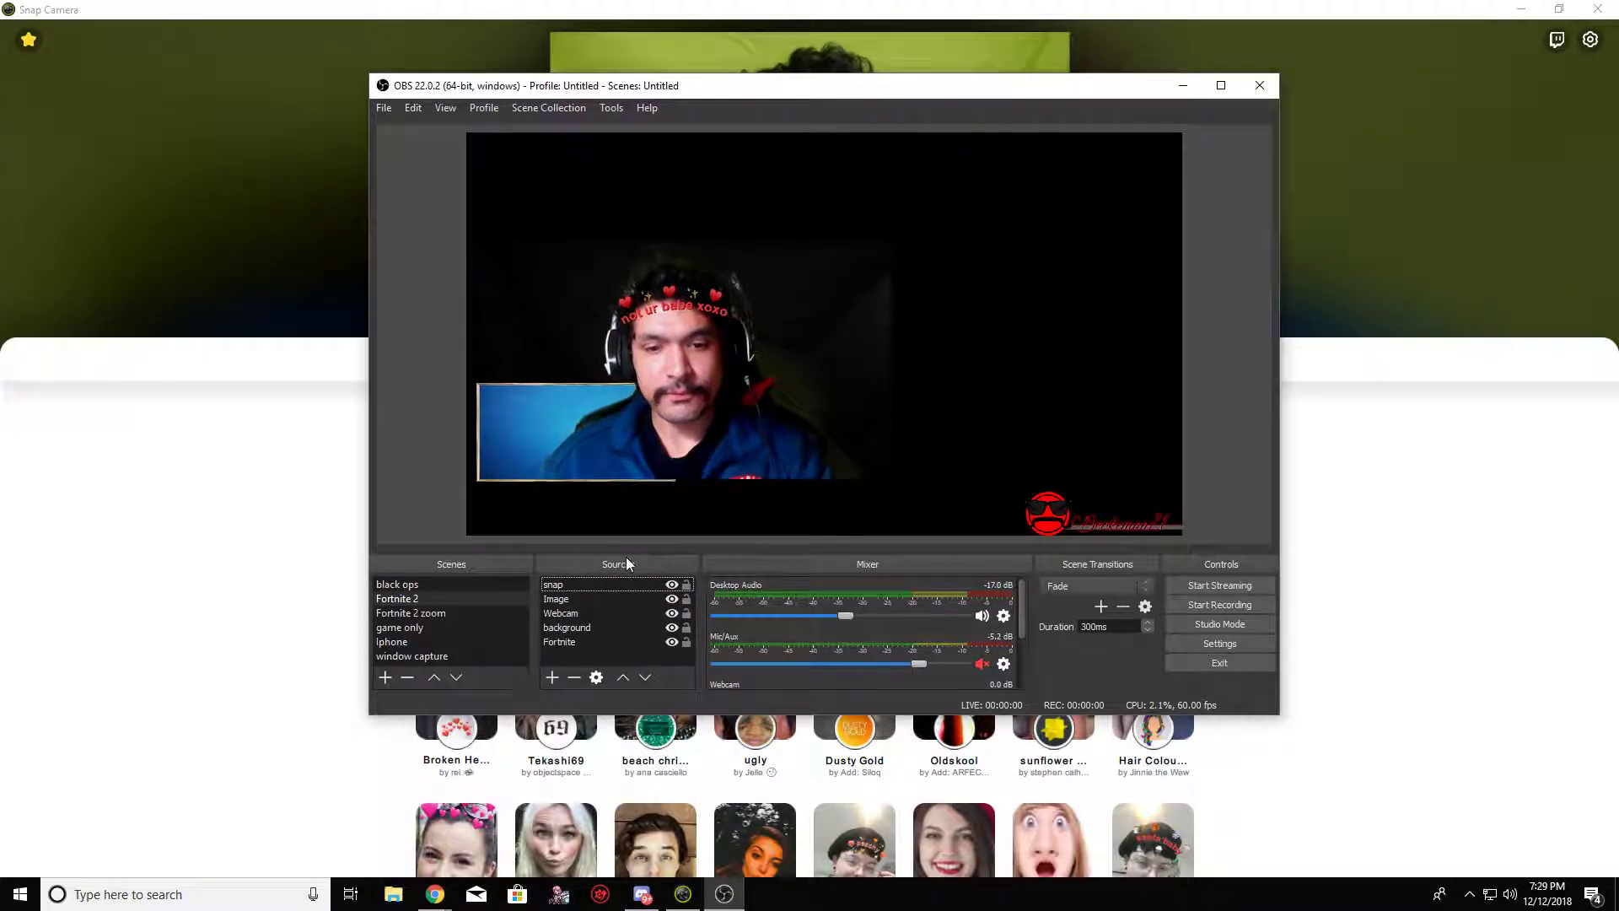
left_click(576, 584)
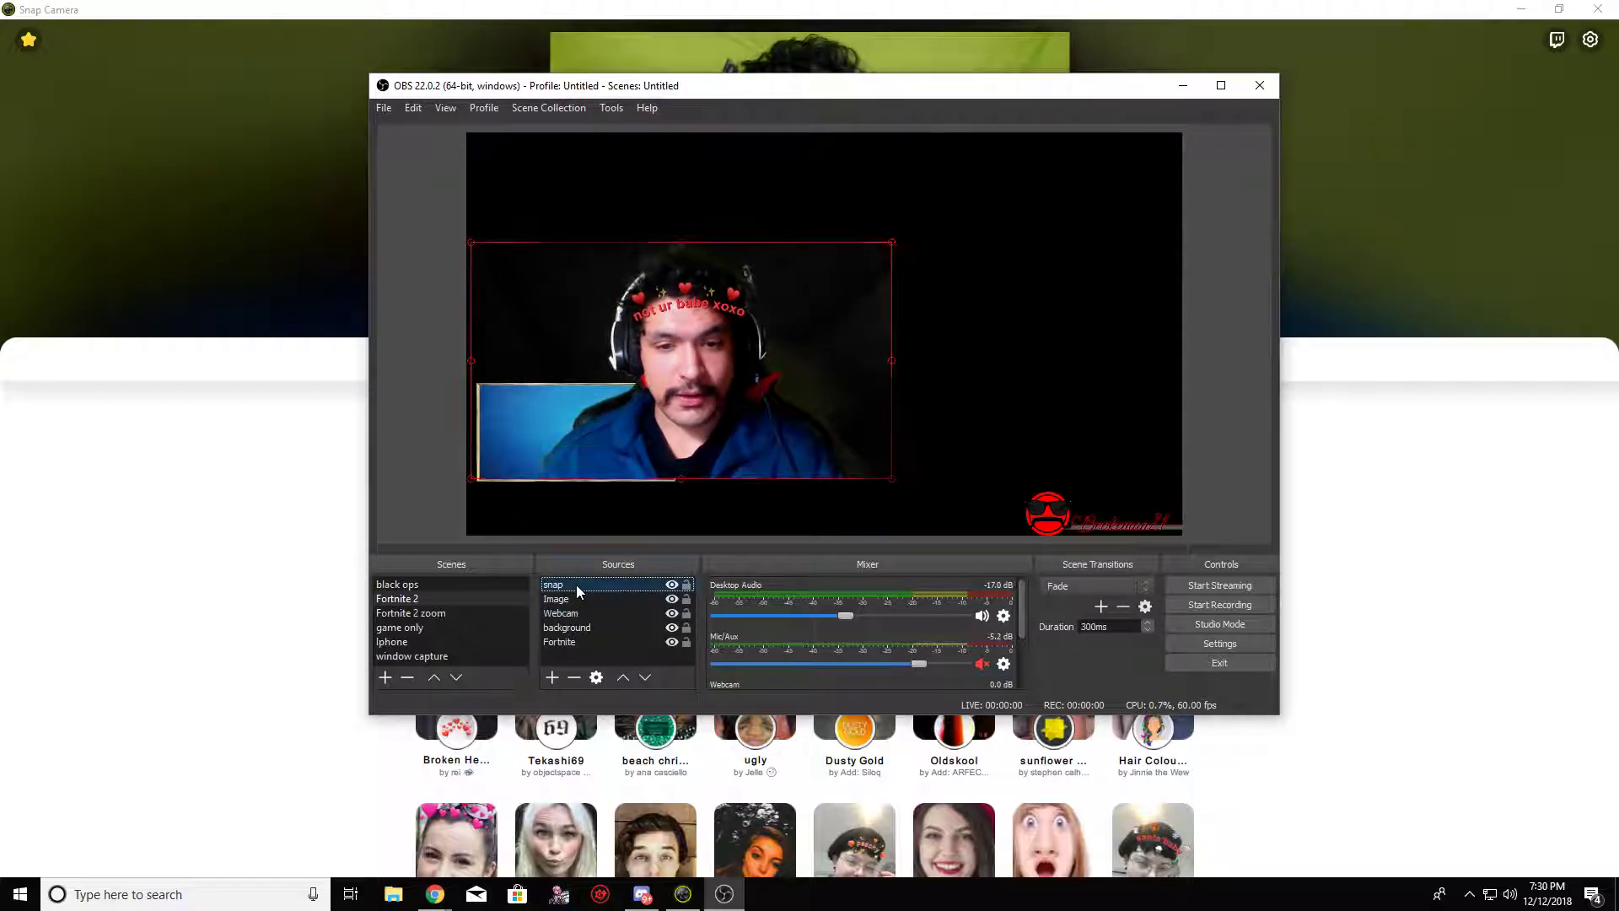
left_click(1489, 669)
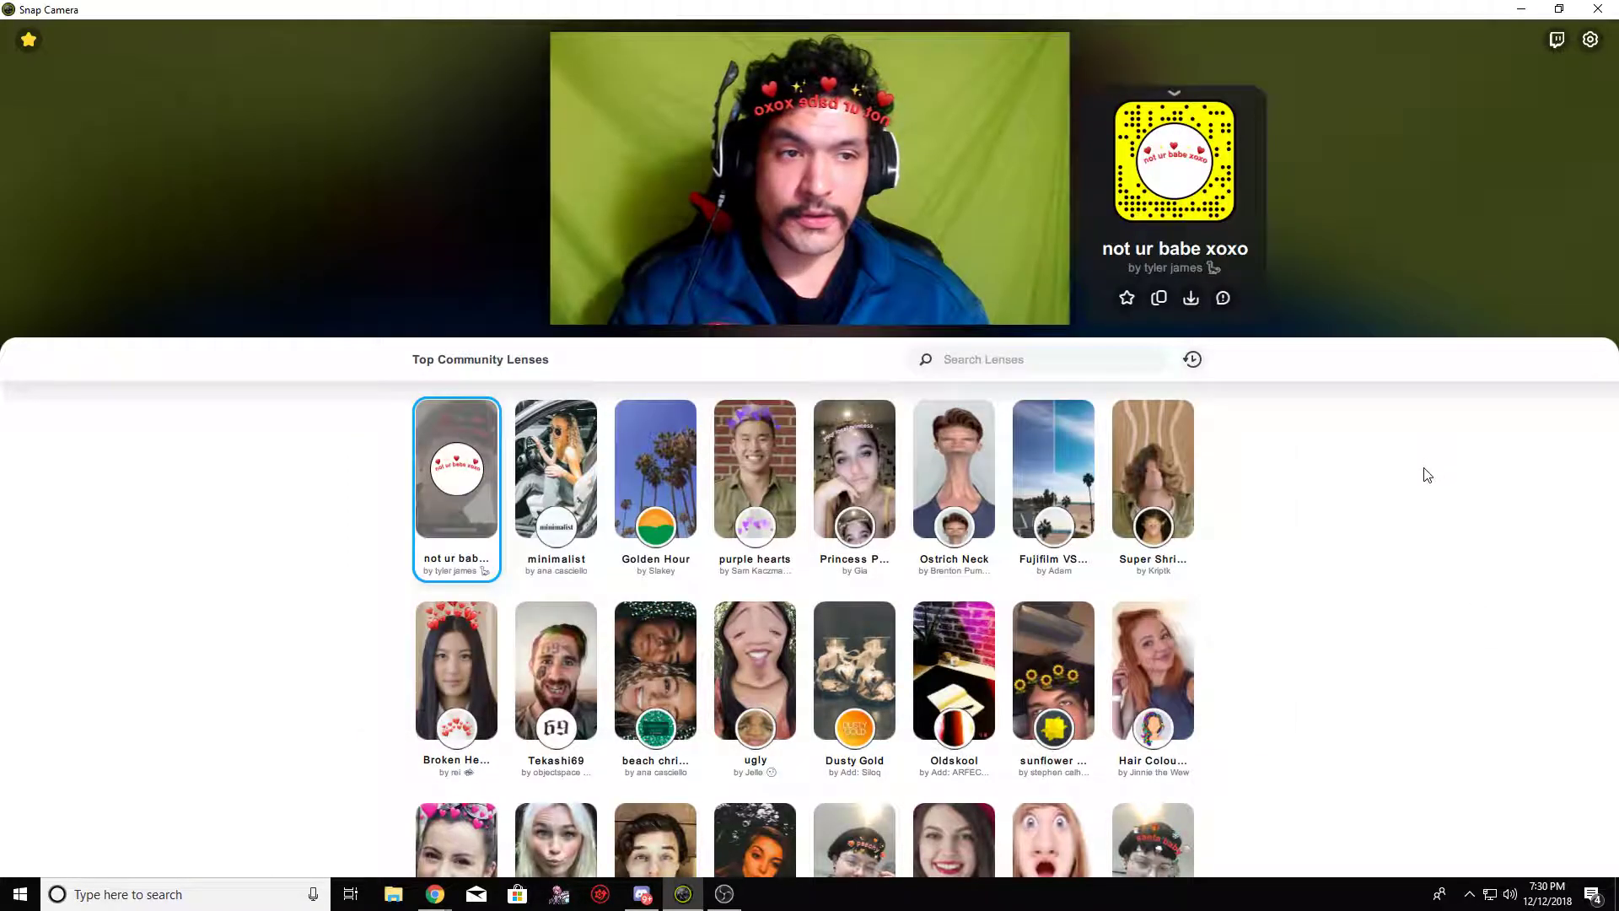
left_click(683, 893)
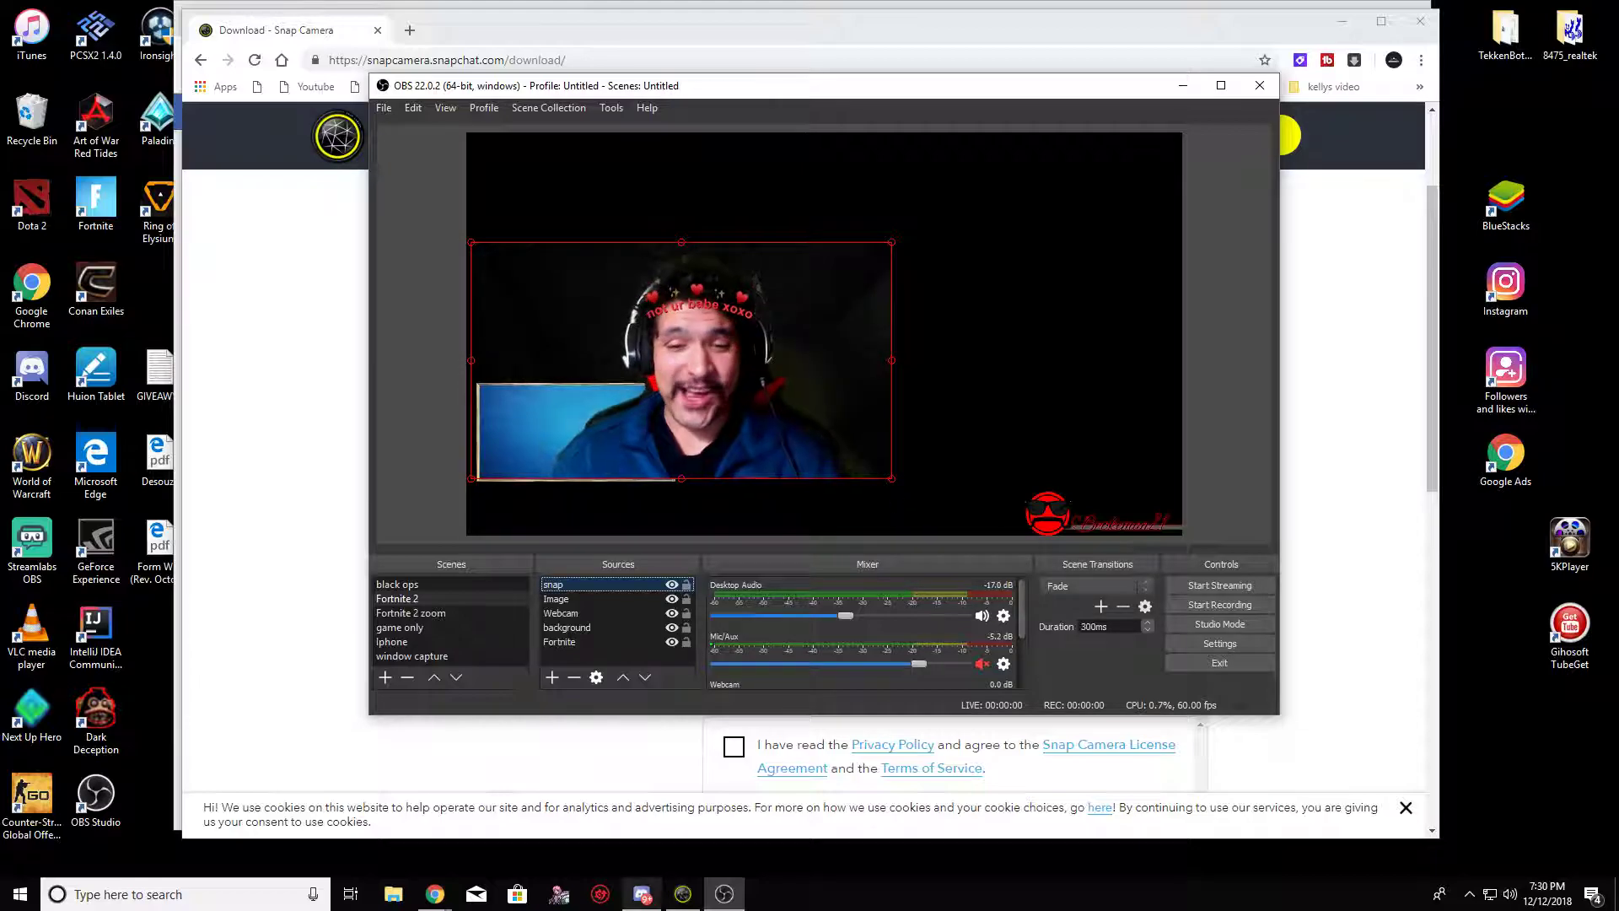
left_click(711, 901)
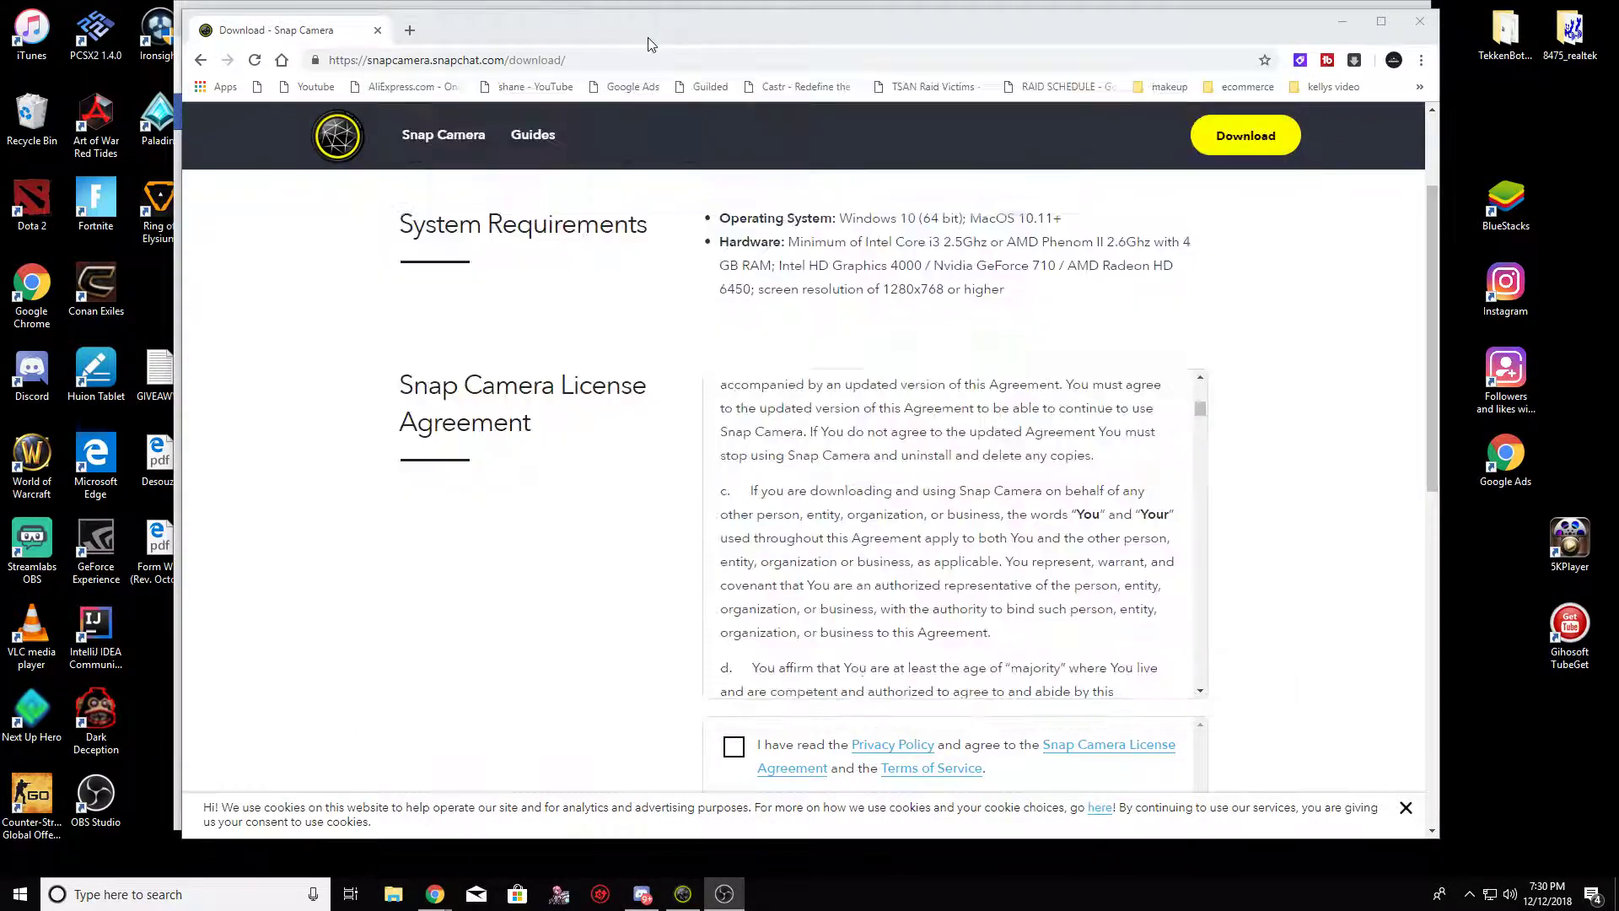
scroll(610, 706, "down", 4)
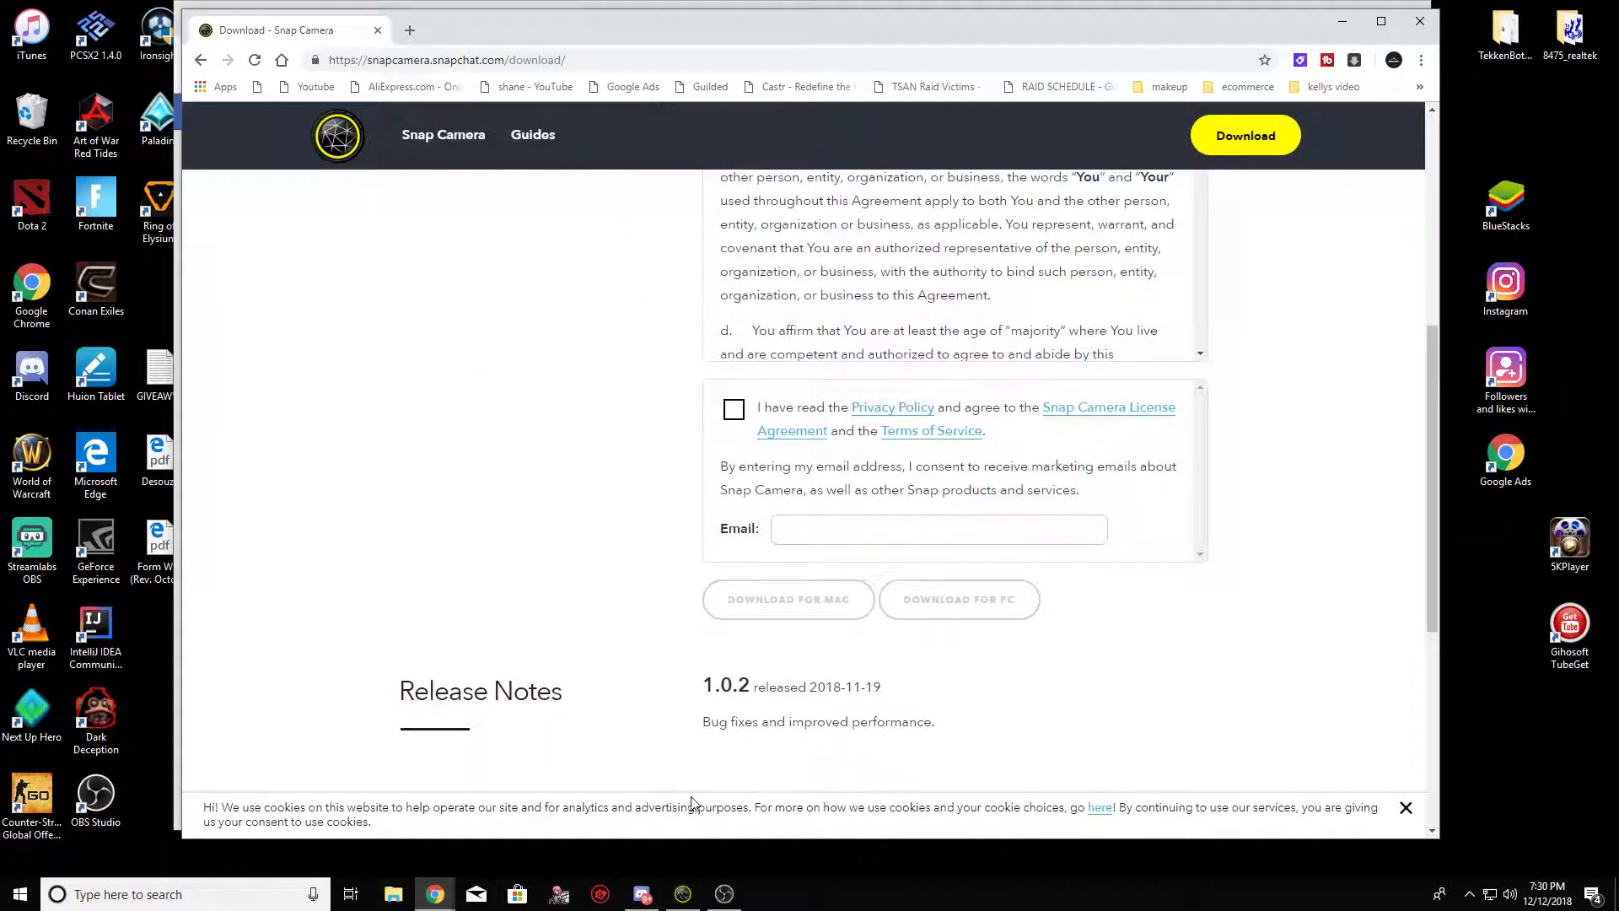
scroll(553, 573, "up", 6)
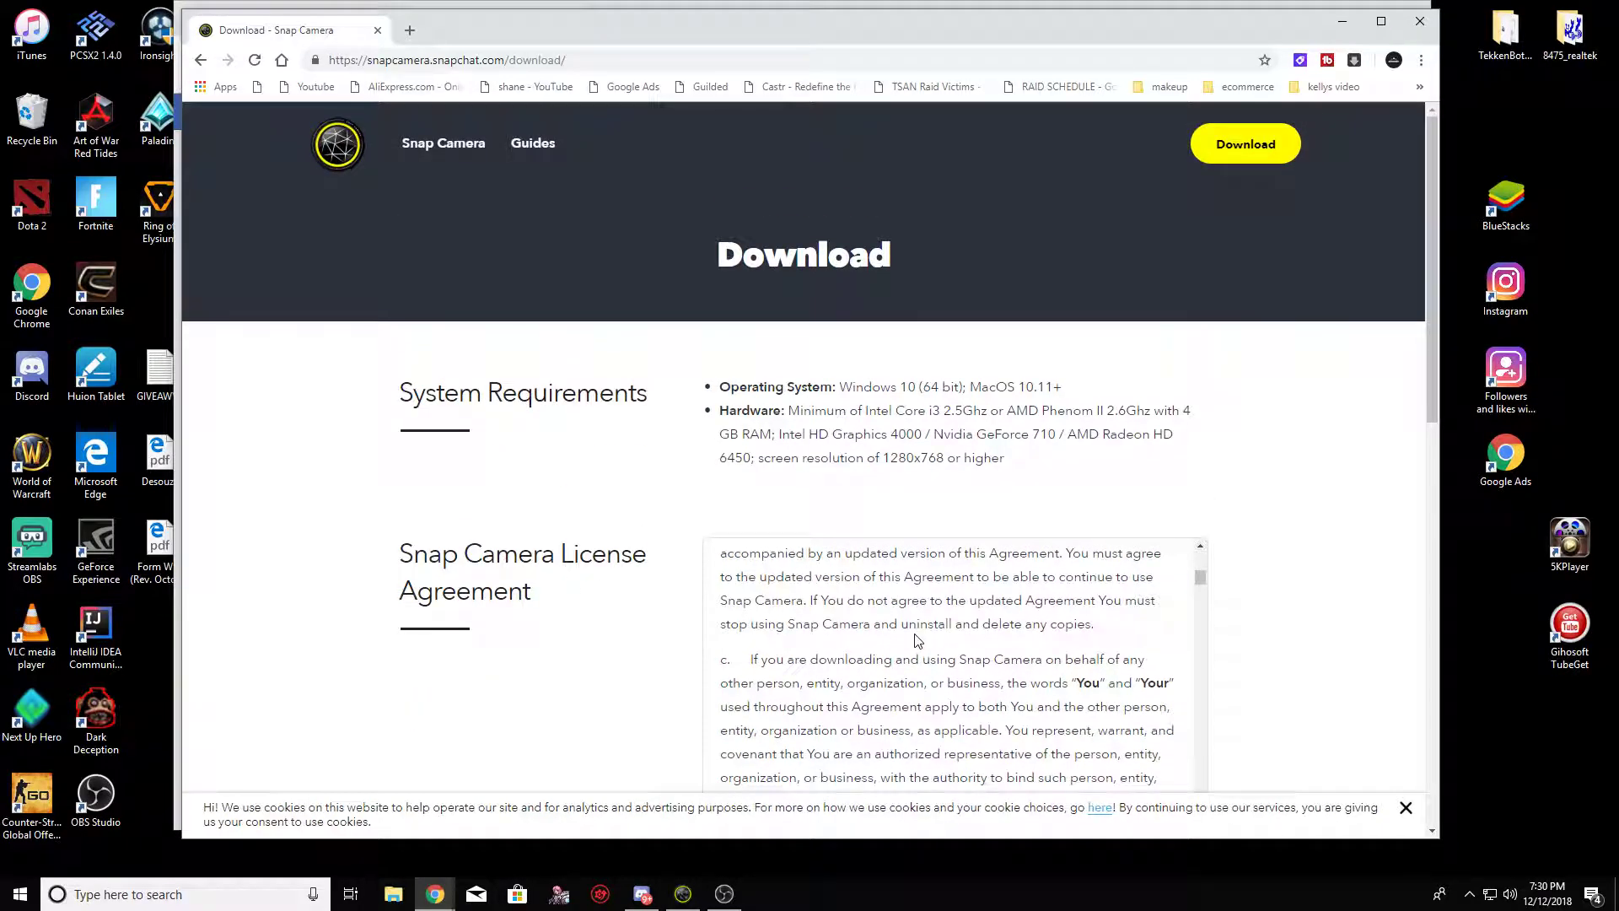
left_click(725, 895)
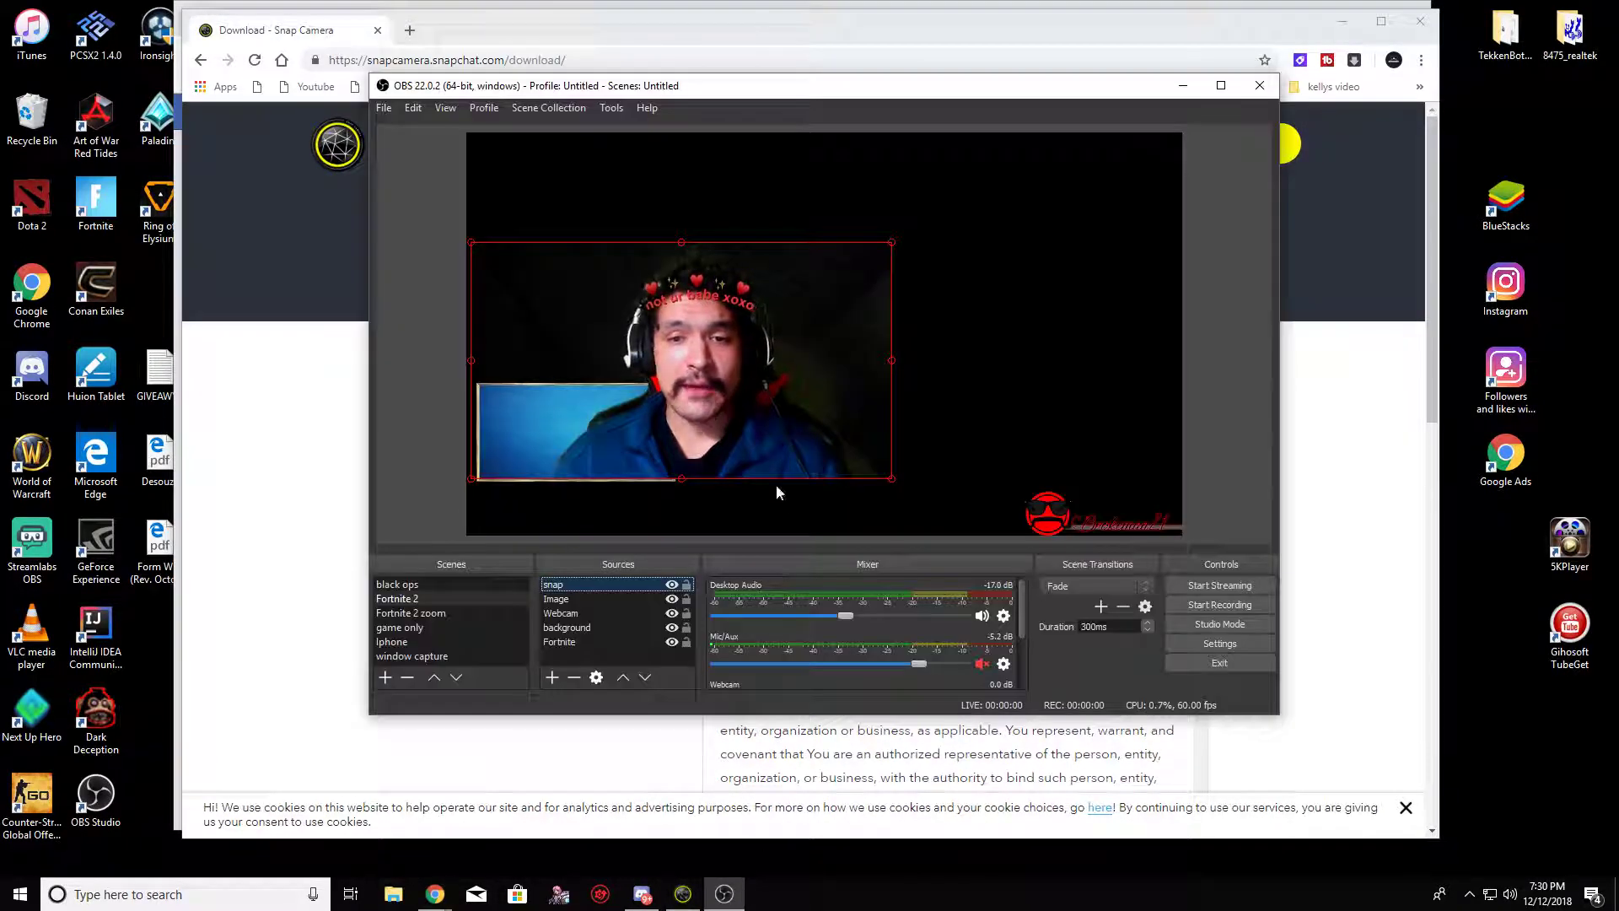
- Add the existing snap source to the scene again and drag the copy toward the upper right
left_click(552, 678)
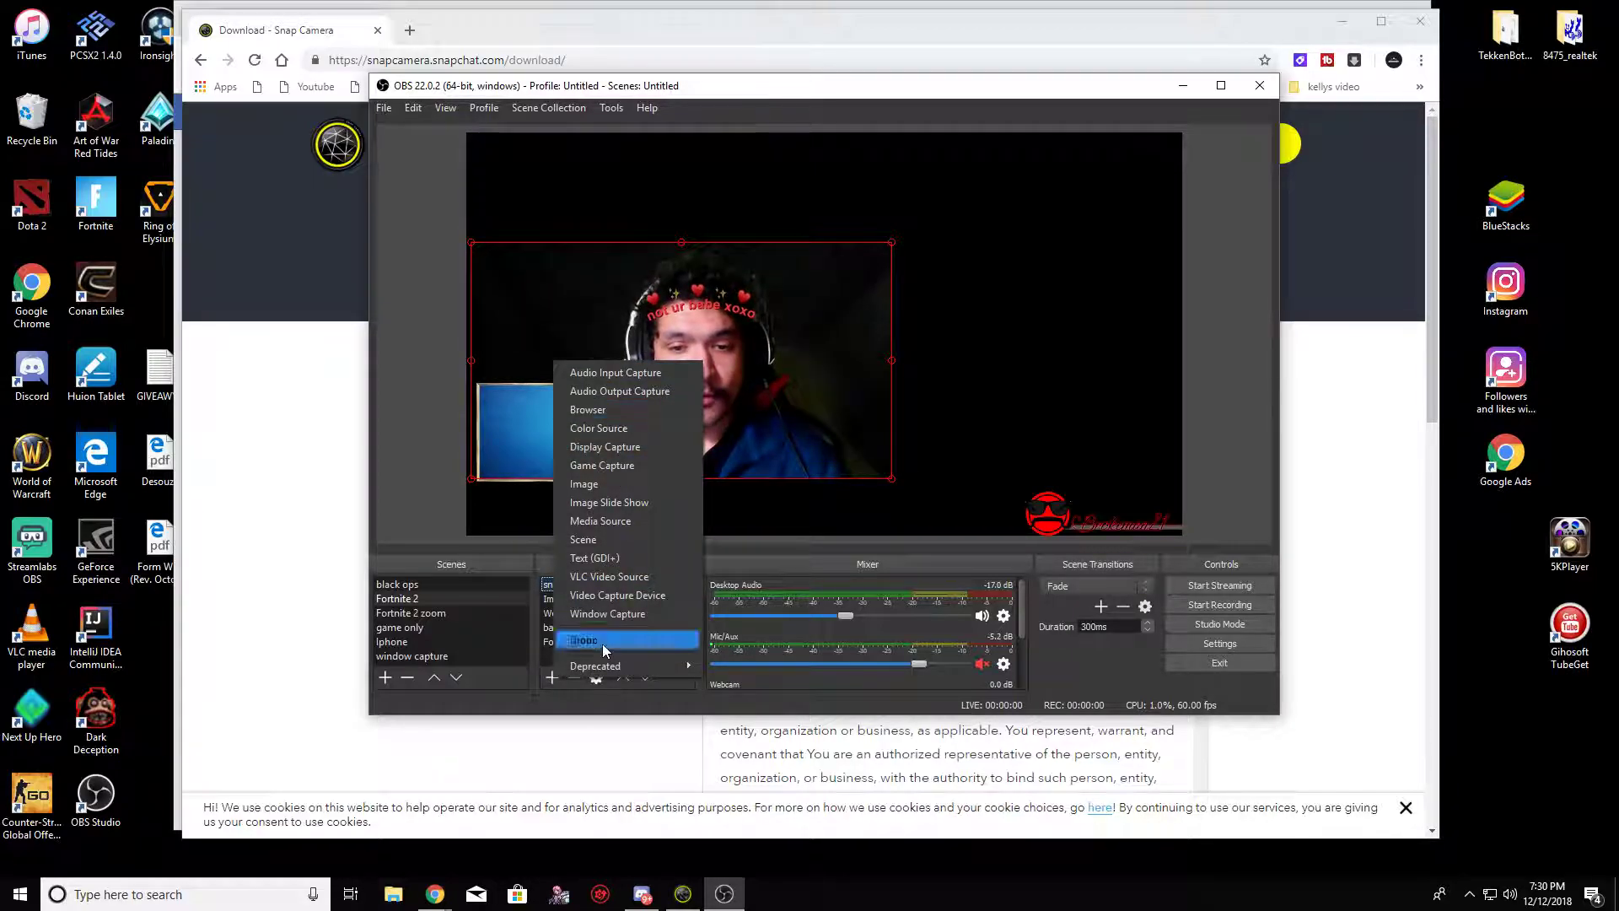
left_click(625, 599)
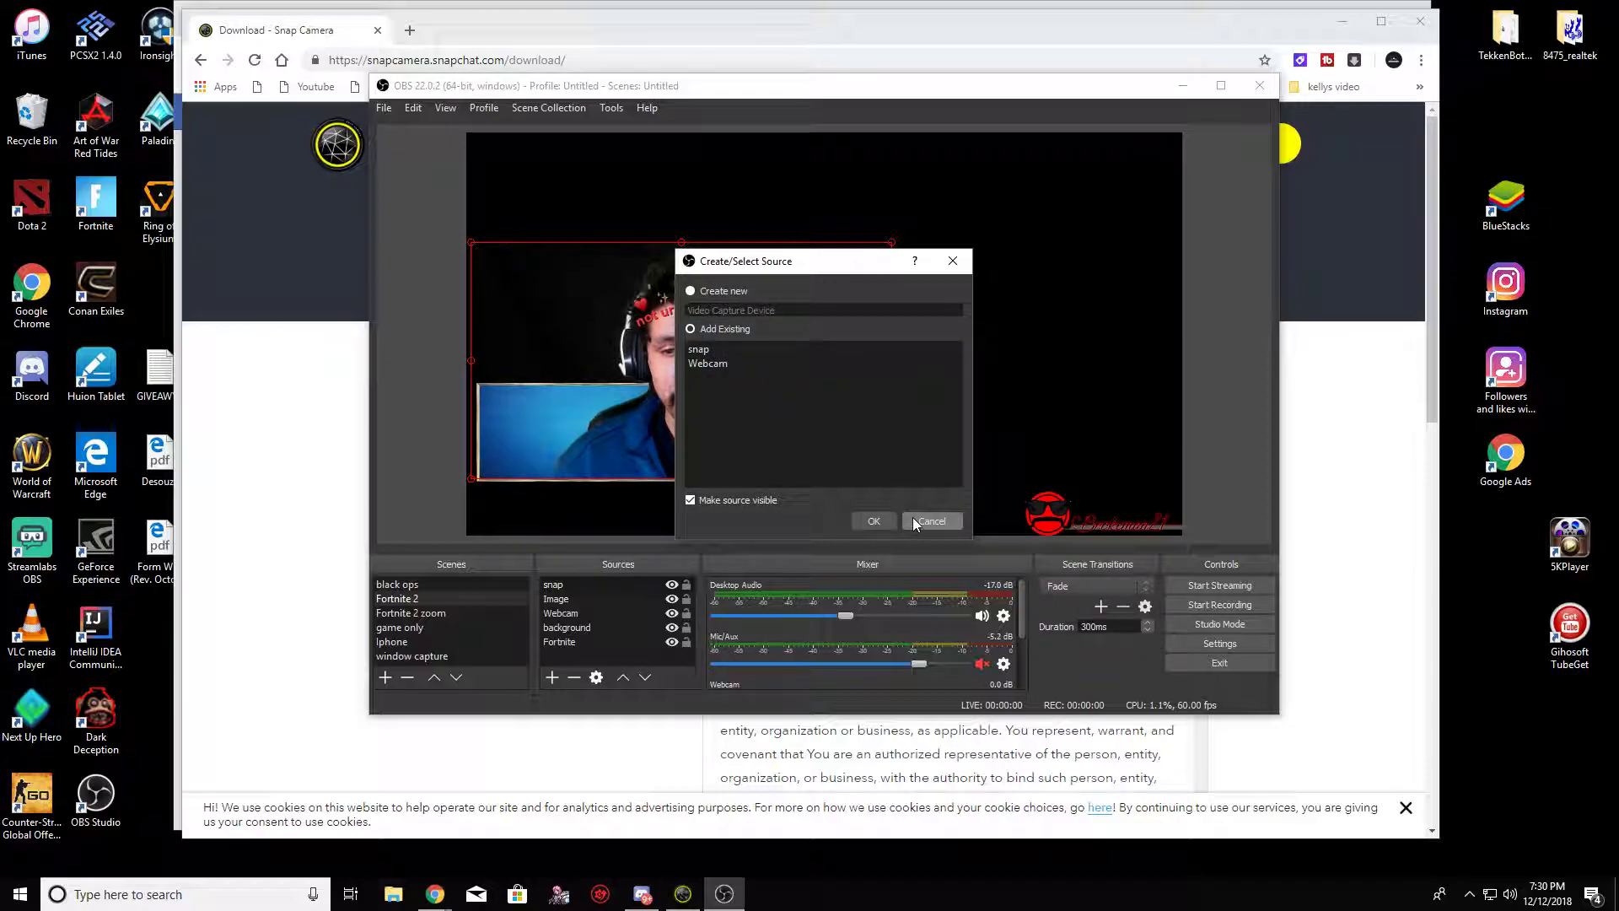
left_click(744, 348)
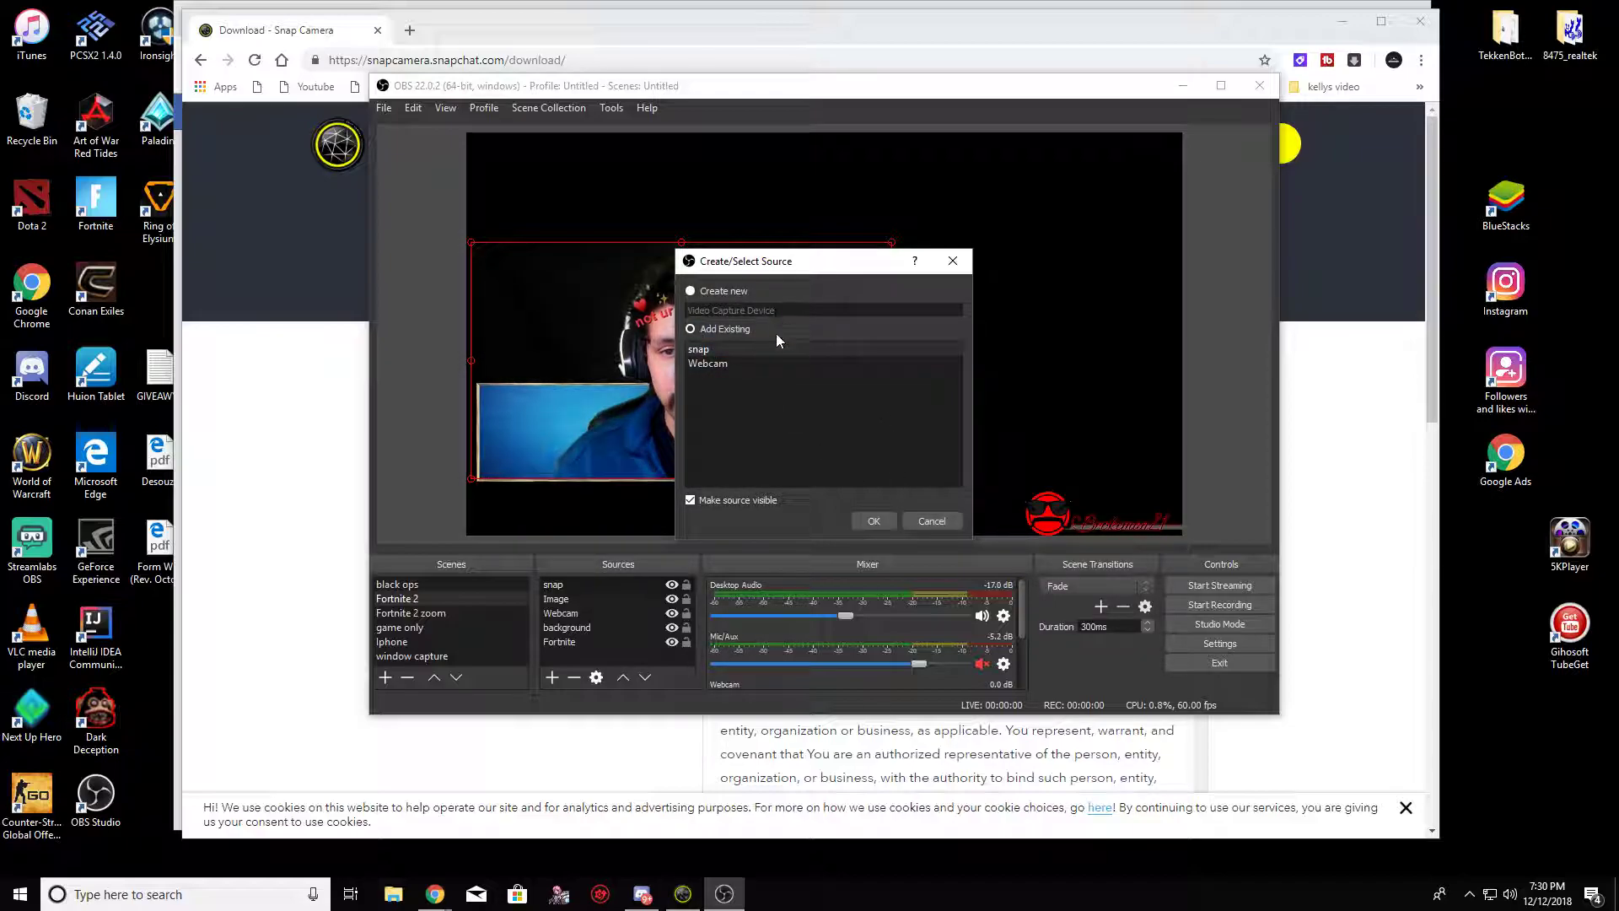
left_click(873, 521)
left_click_drag(740, 305, 686, 388)
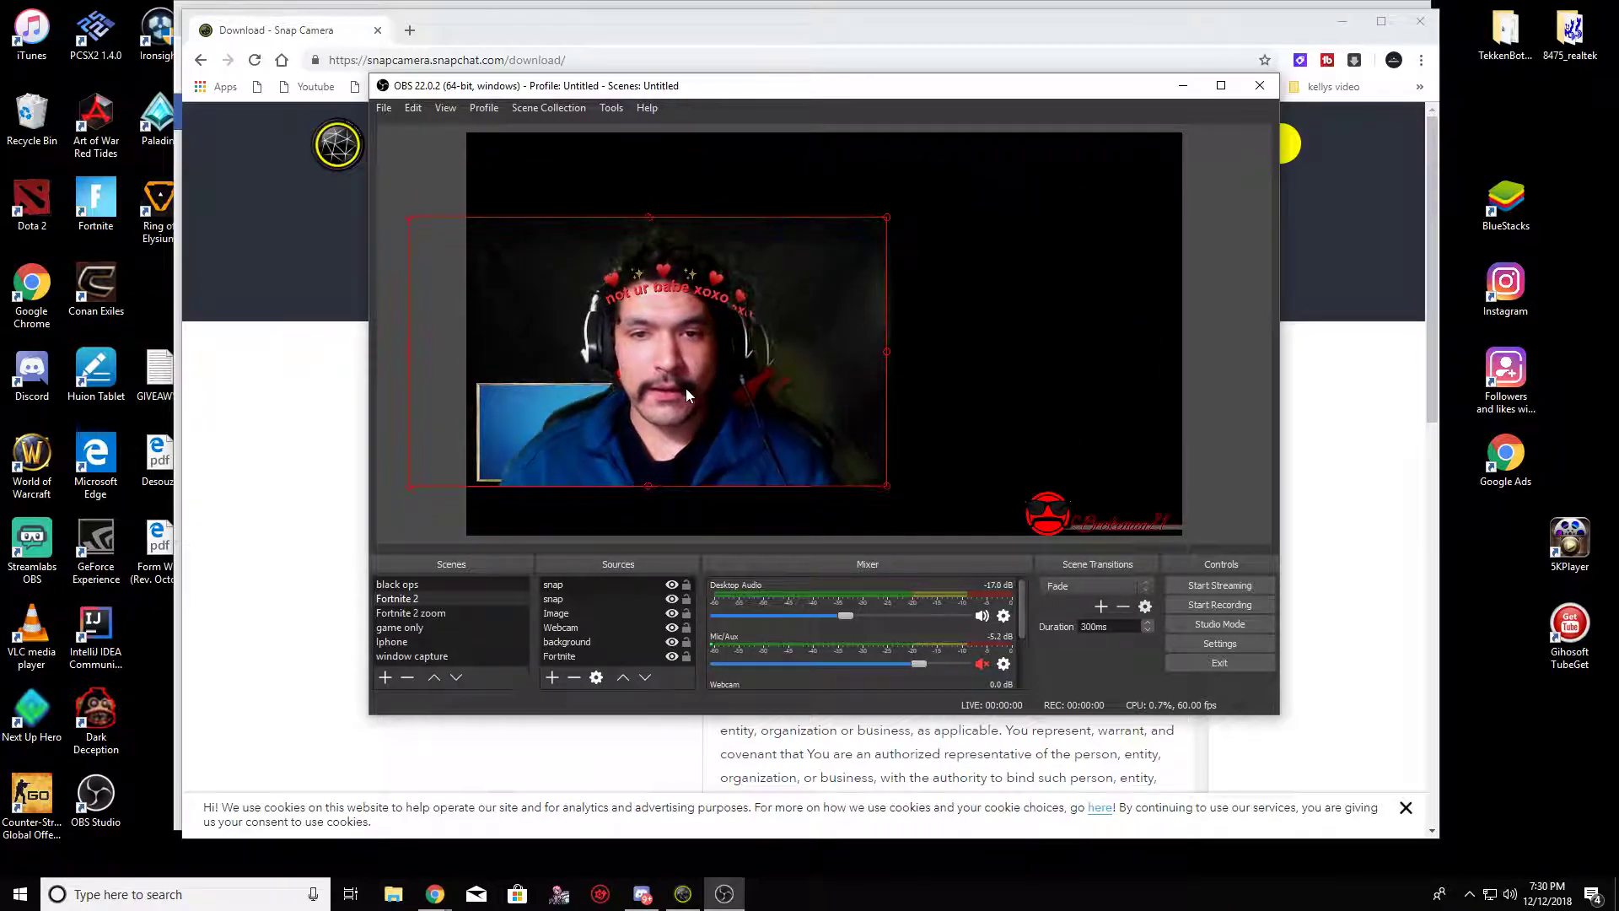
- Review the snap source's Chroma Key filter settings
right_click(587, 583)
left_click(603, 552)
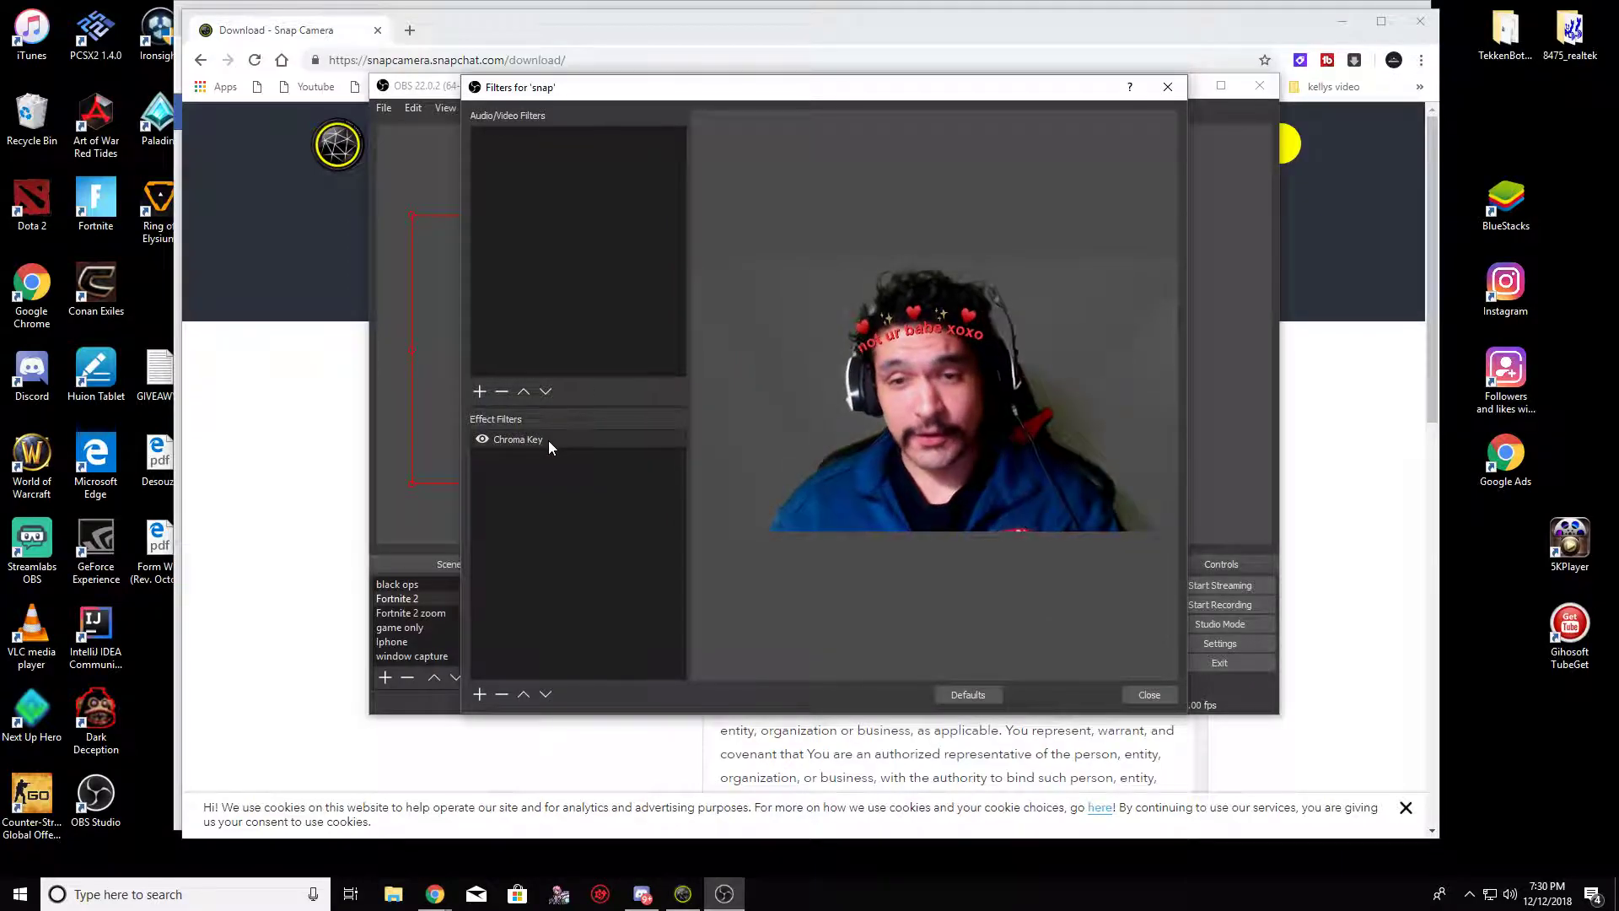
left_click(549, 440)
left_click(1167, 87)
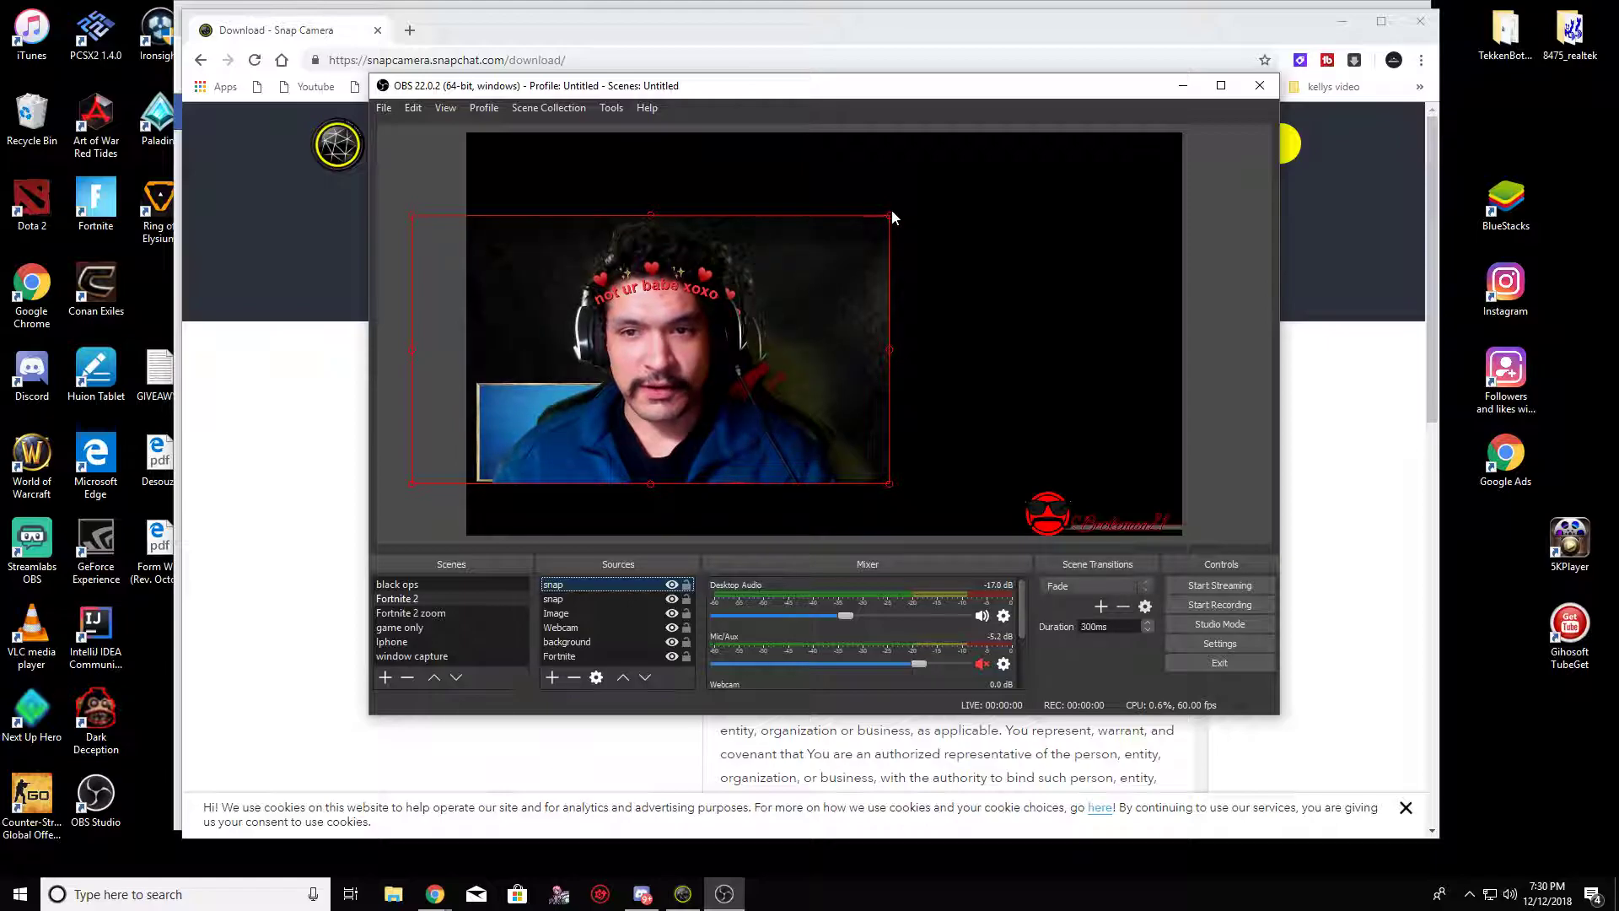
- Delete the duplicate snap source from the scene
left_click(929, 191)
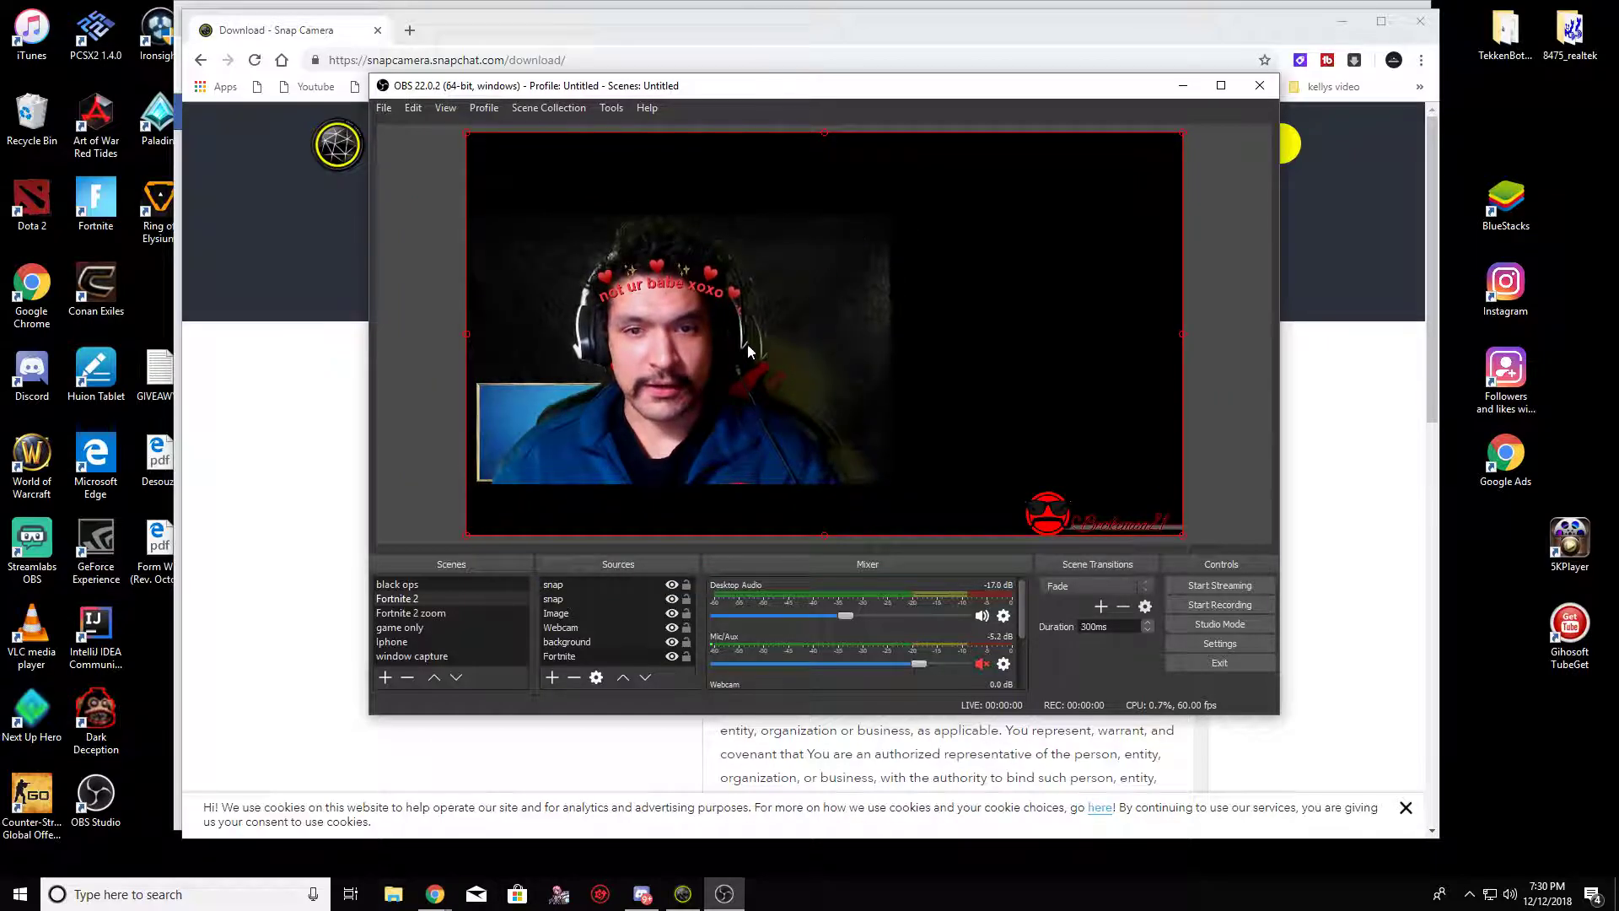
left_click(577, 586)
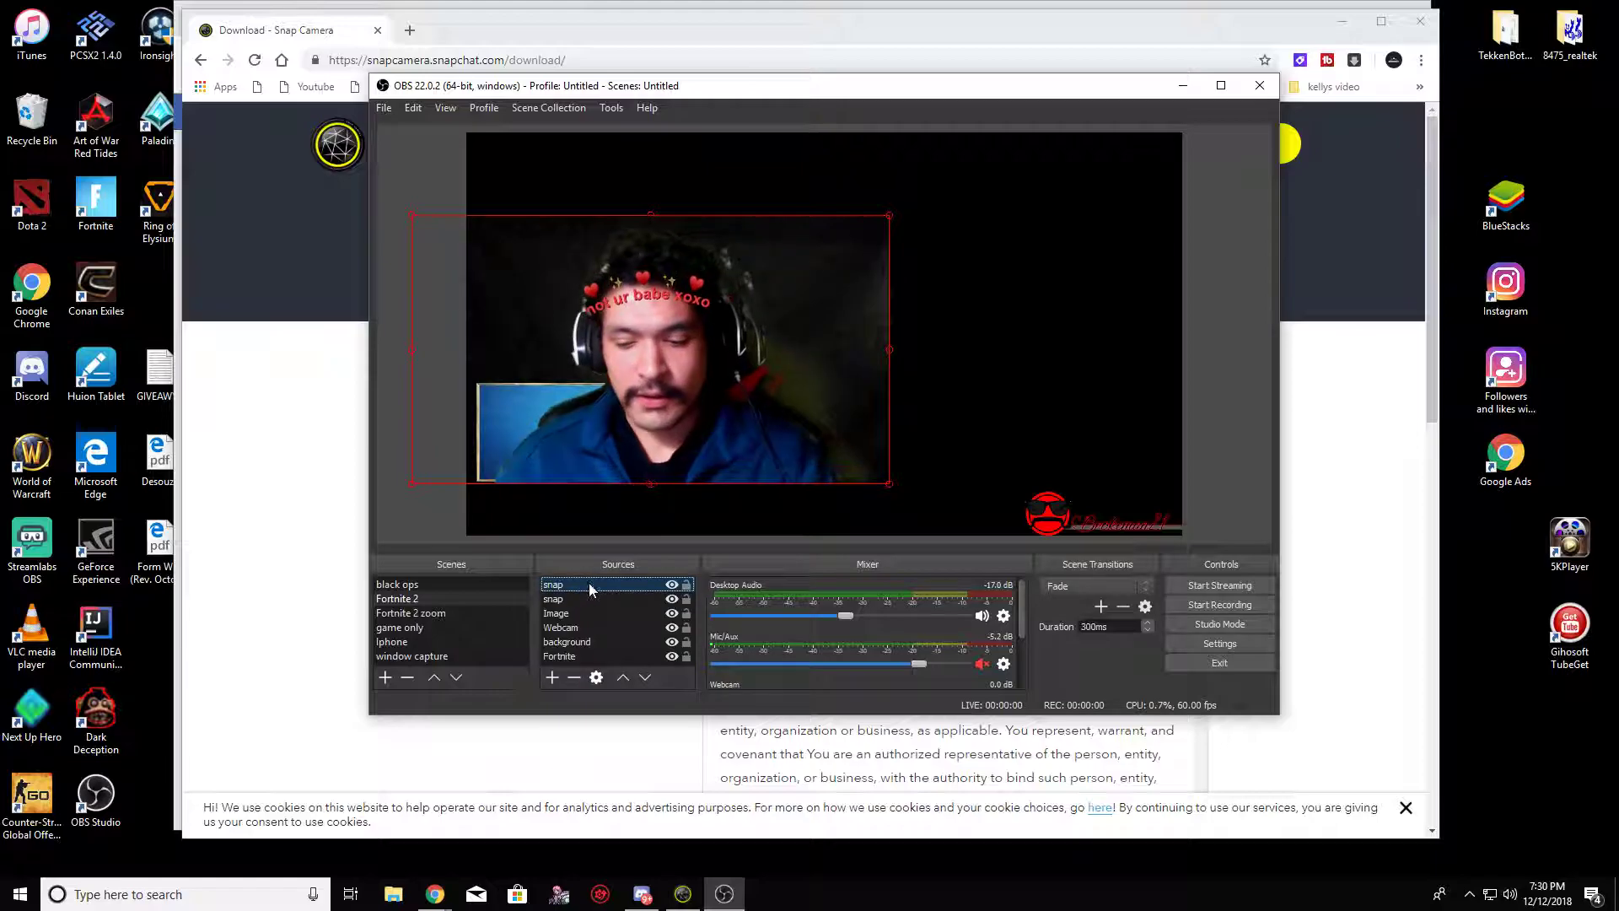
key("Delete")
left_click(868, 429)
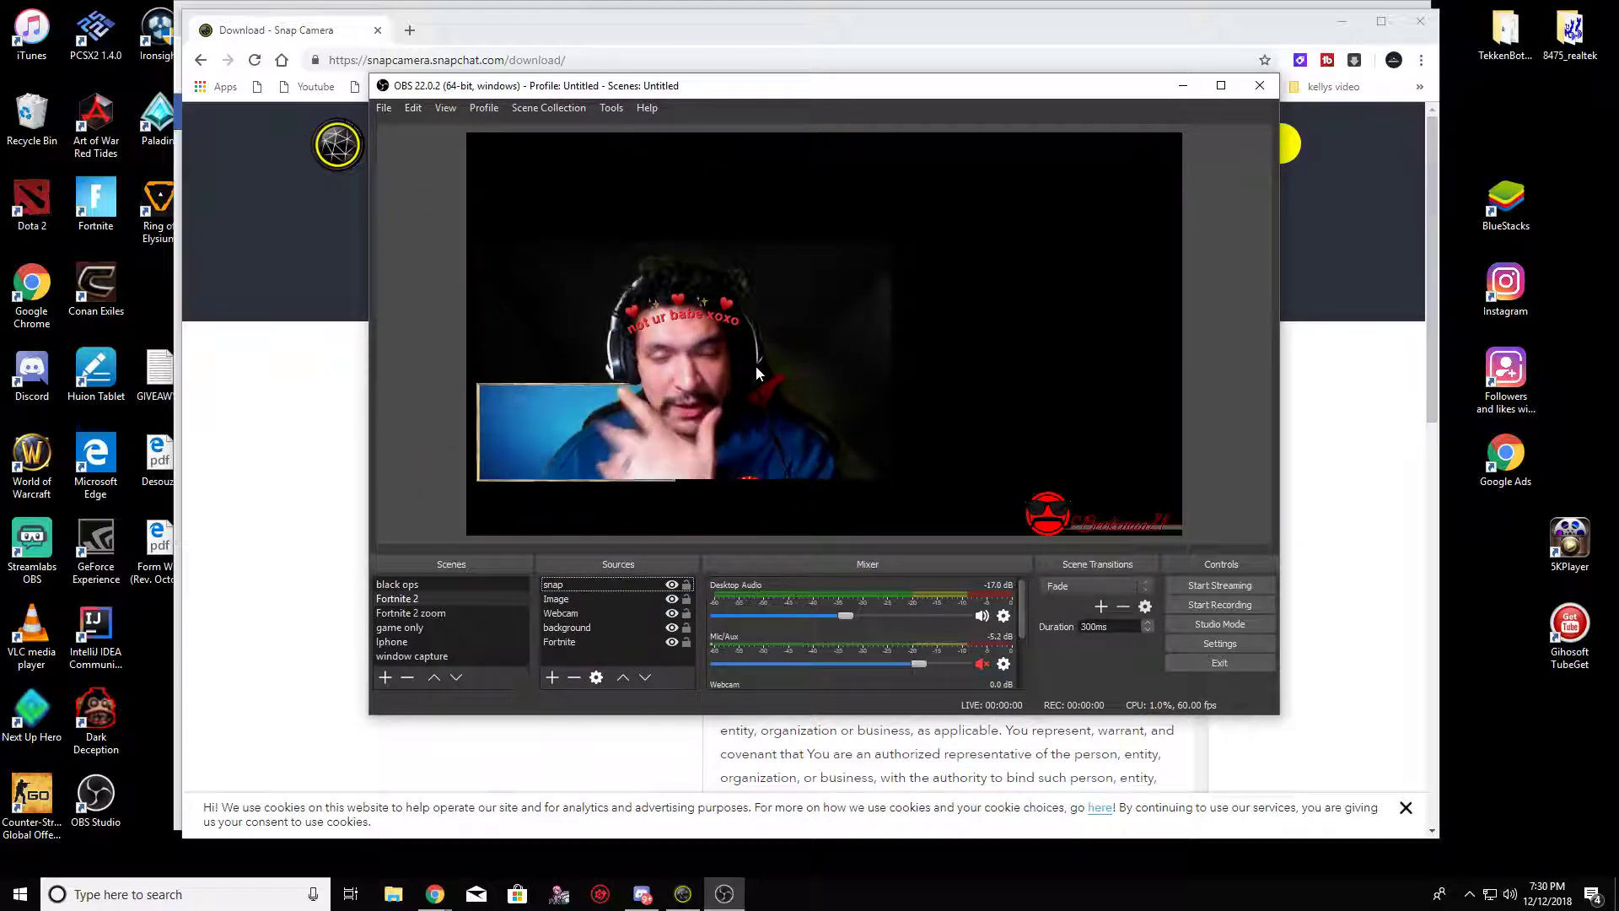
- Enlarge the lensed webcam source from its corner handle, then fine-tune its size
left_click(755, 365)
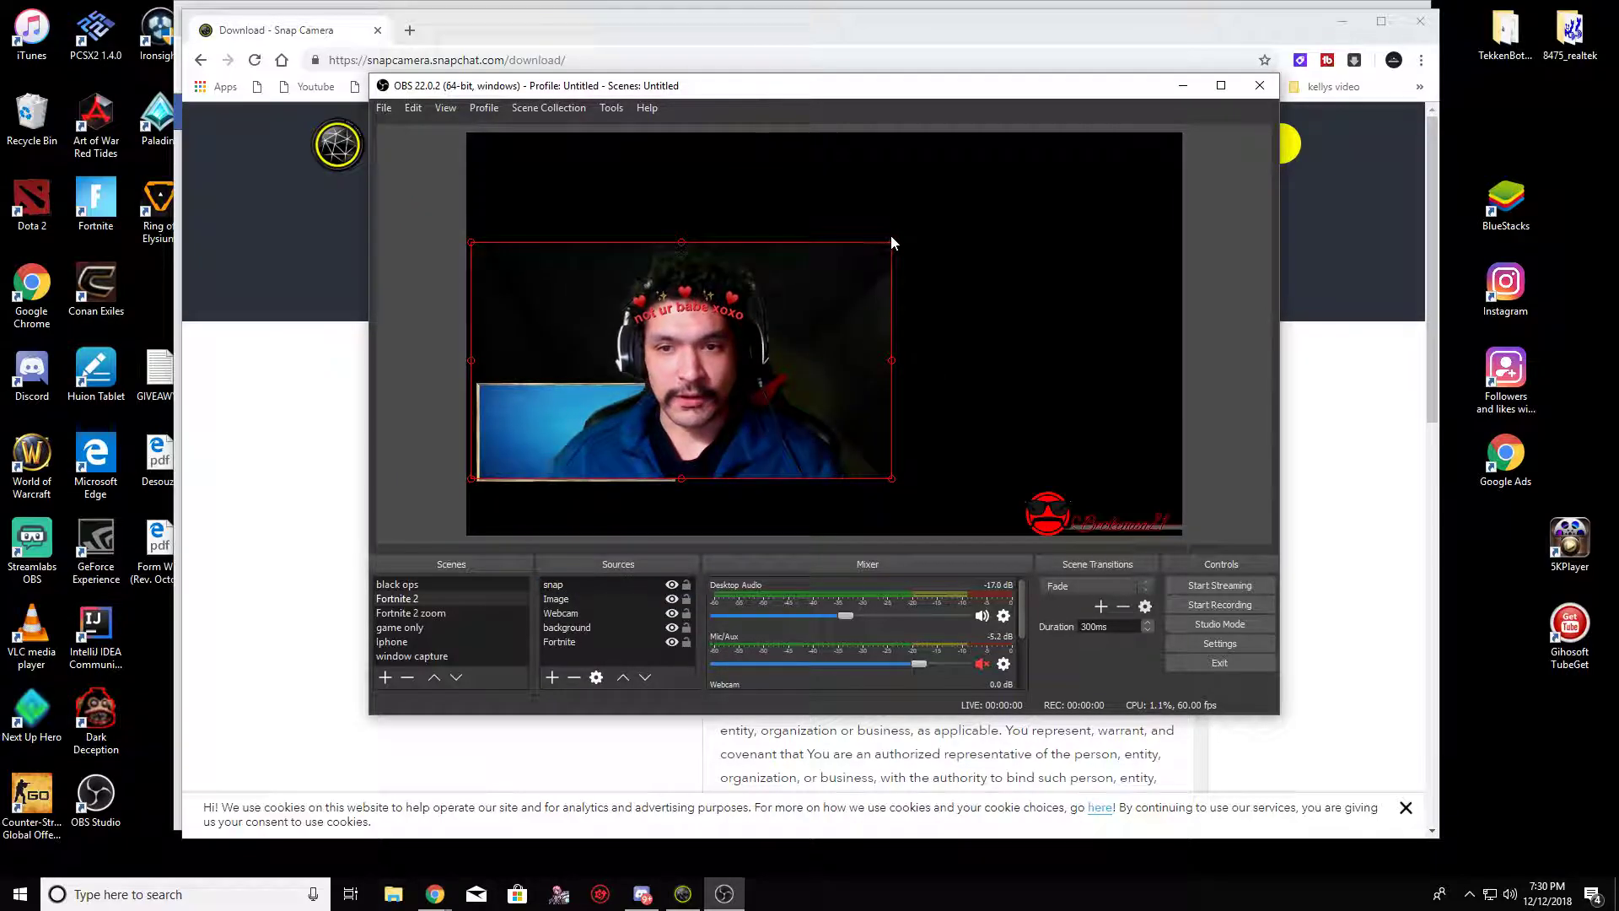
left_click_drag(892, 242, 1012, 190)
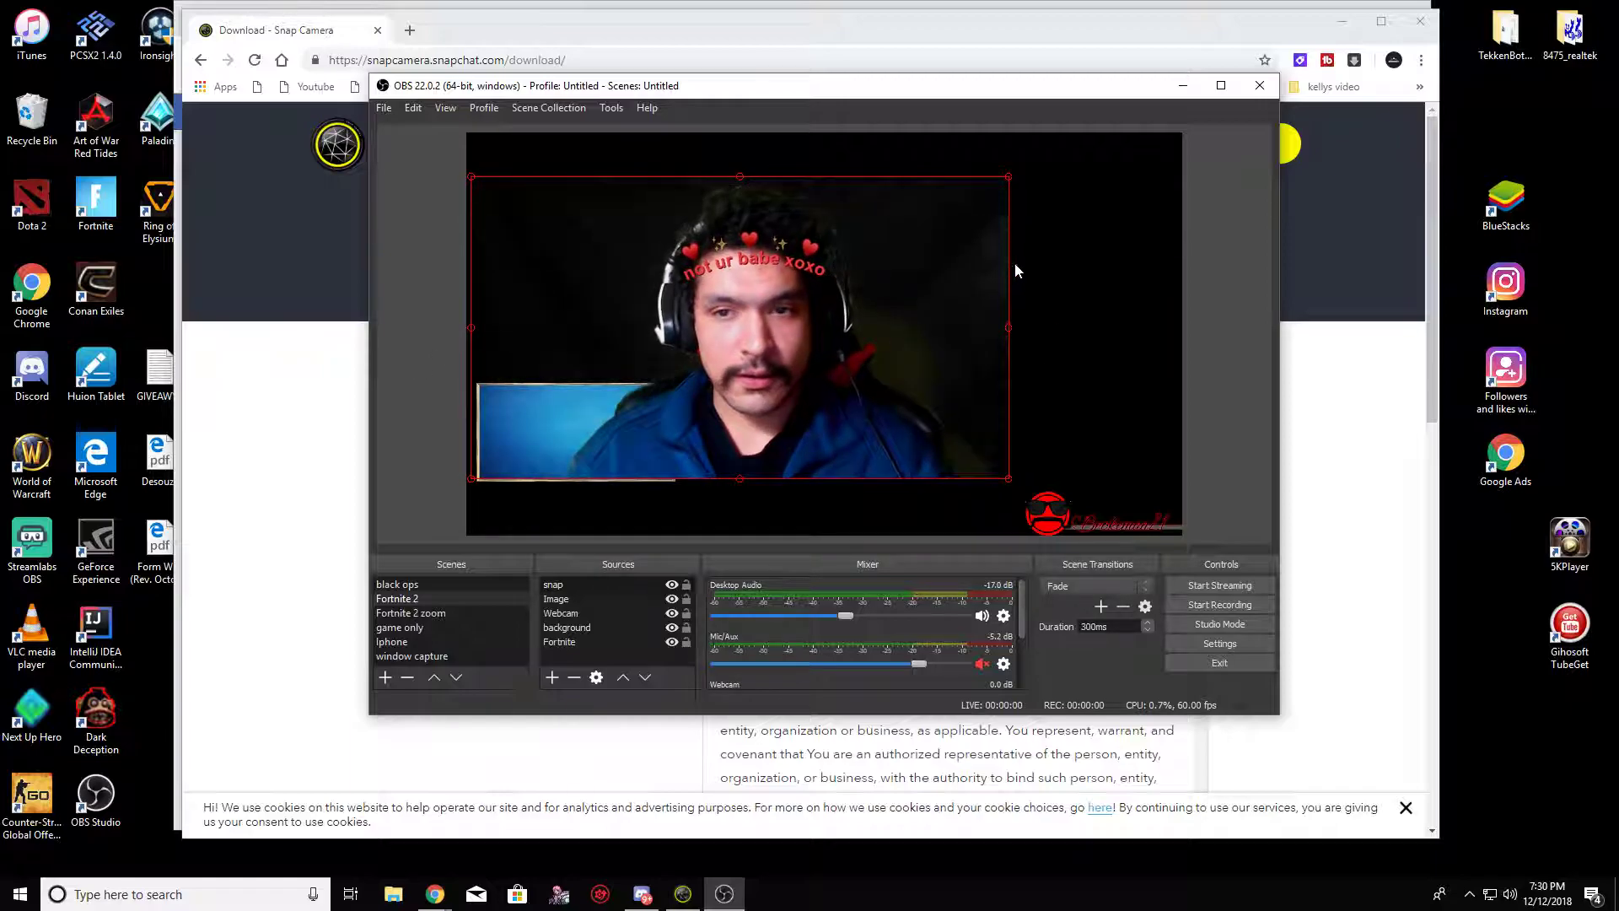
left_click_drag(1012, 185, 987, 188)
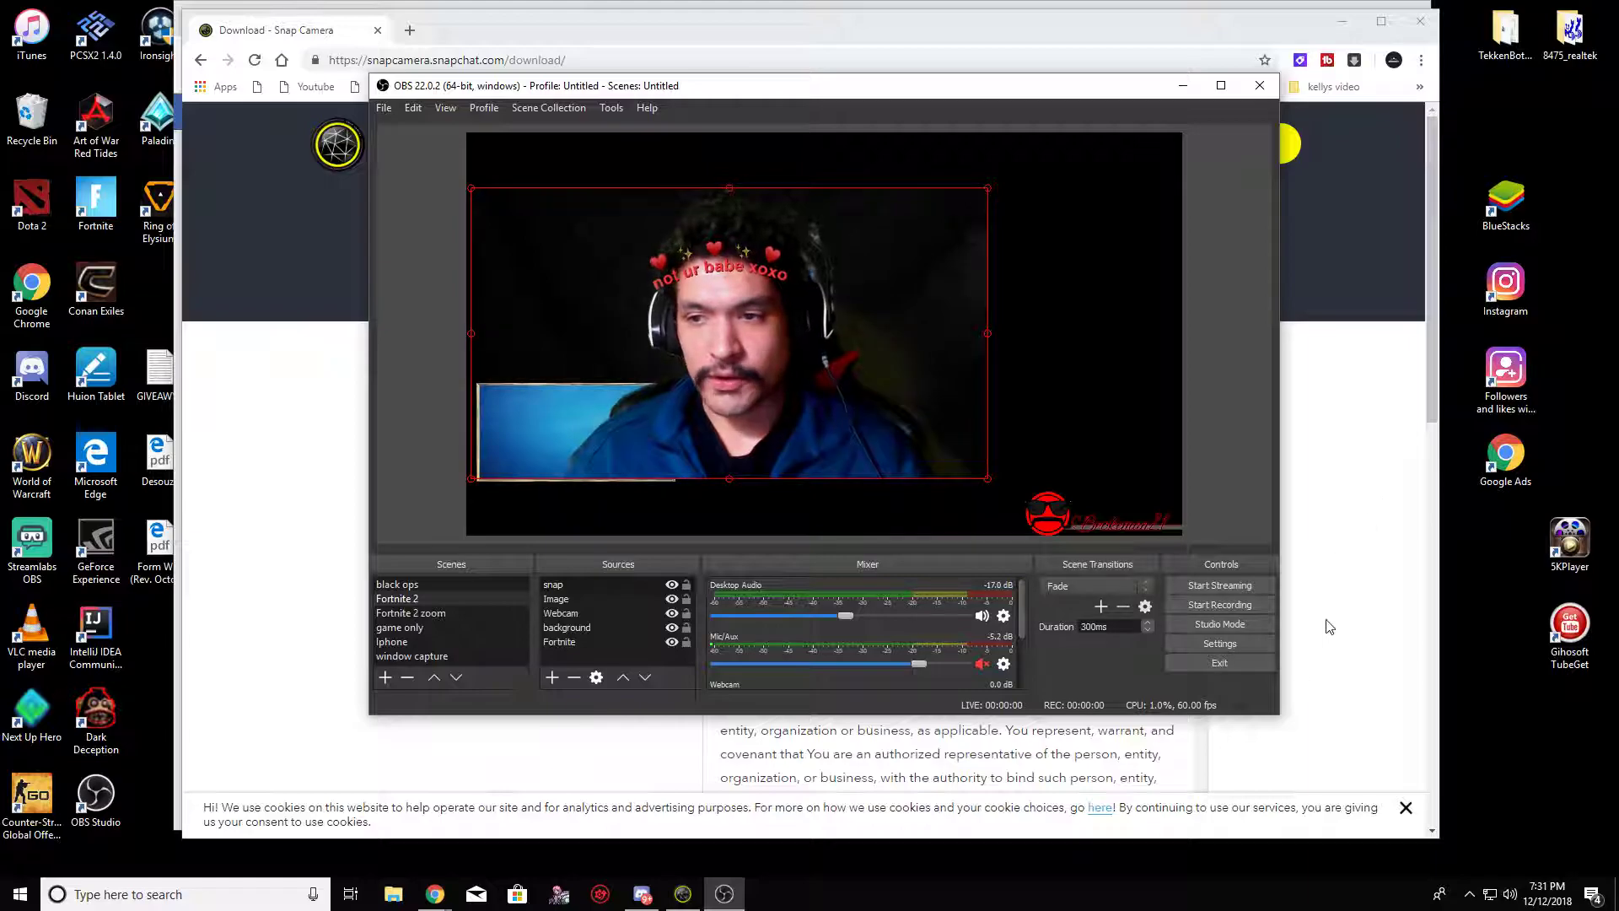
- Apply the God of Thunder lens from Snap Camera's Favorites and check it in OBS
left_click(699, 890)
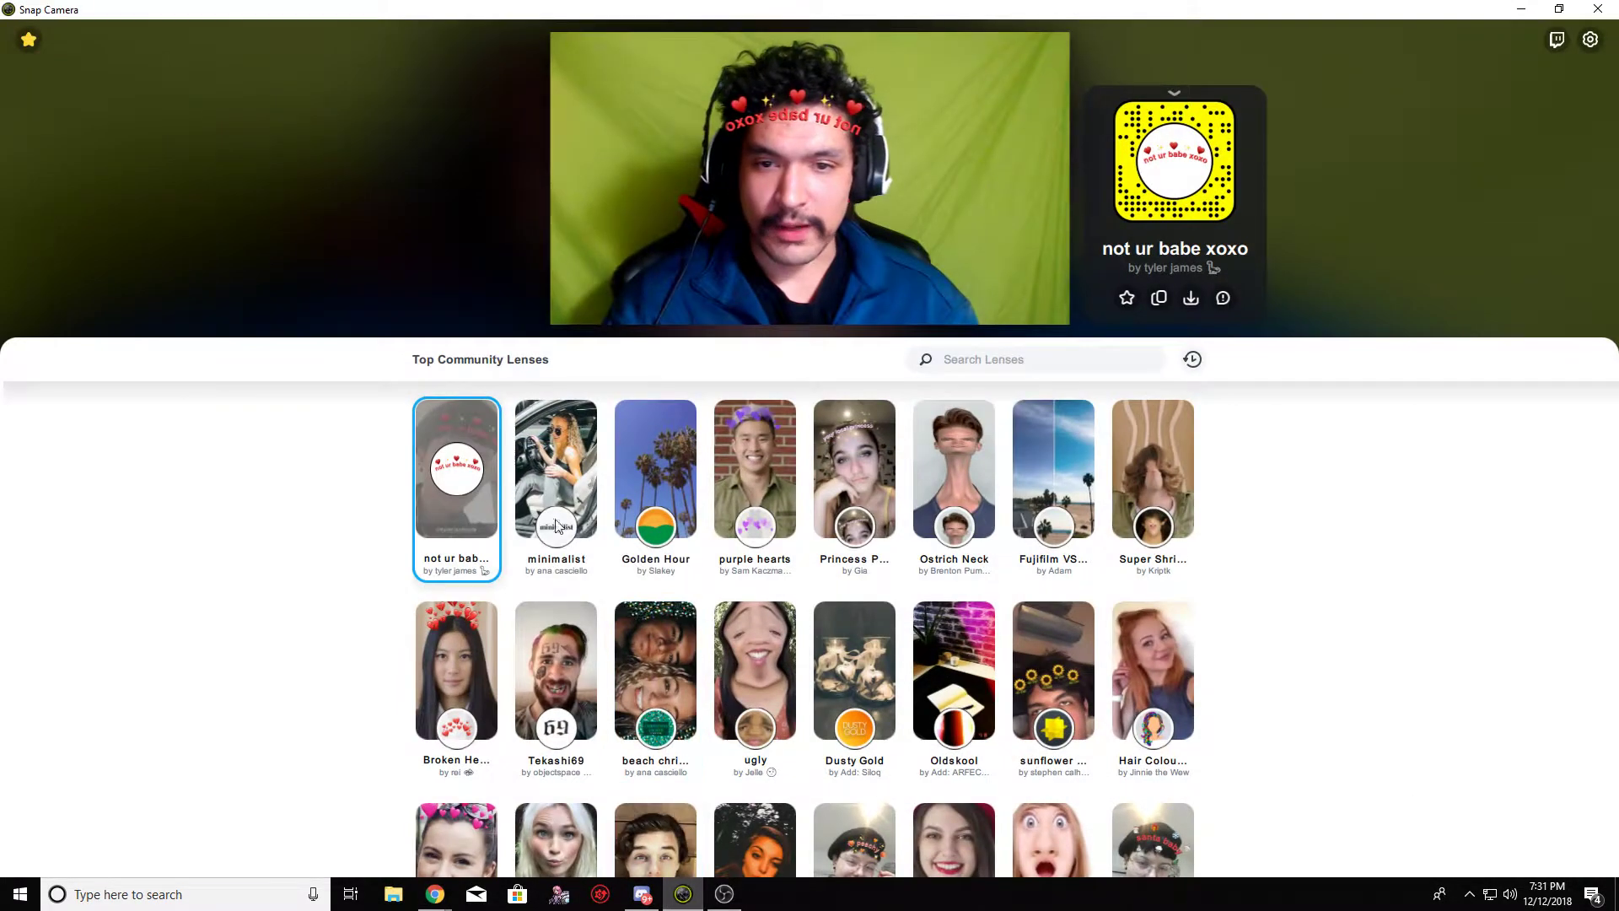
left_click(30, 40)
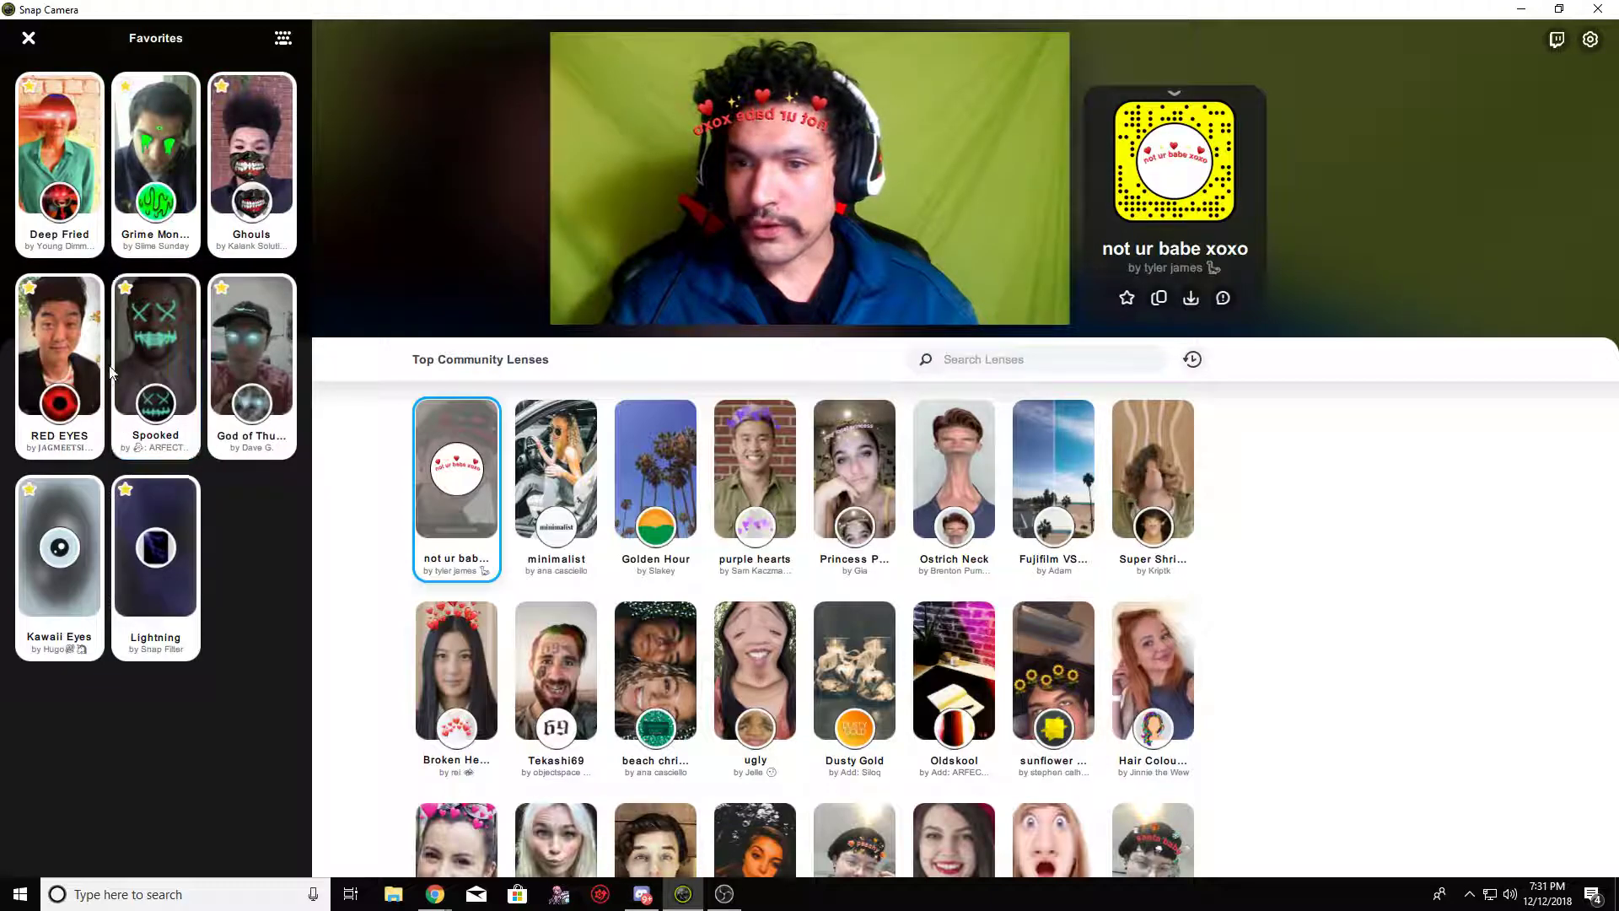
left_click(246, 401)
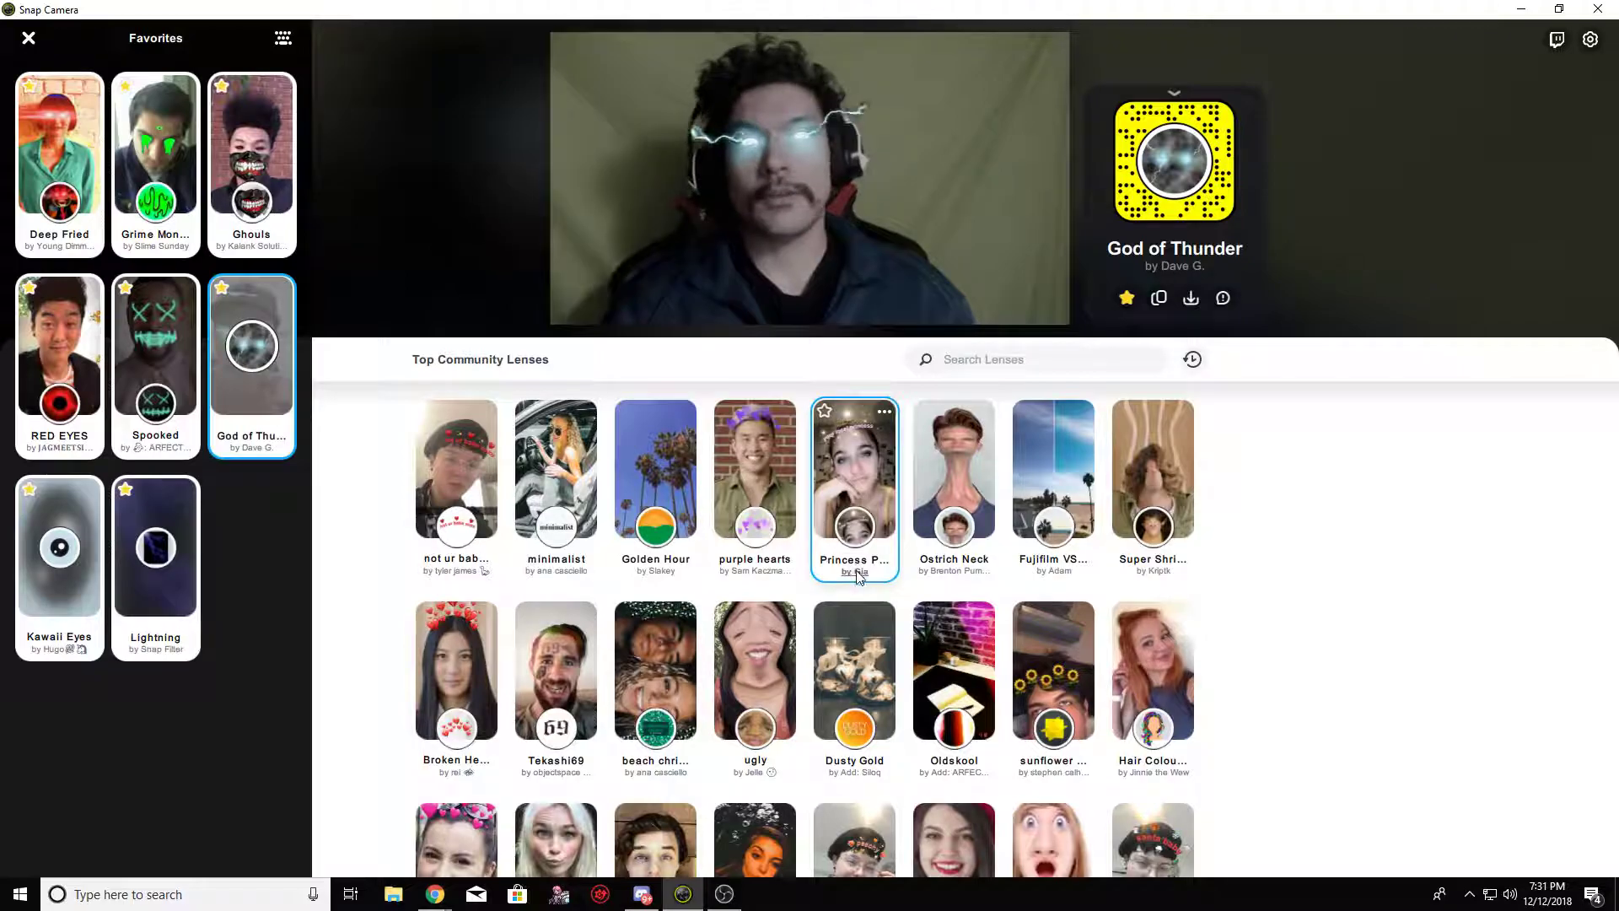
left_click(724, 893)
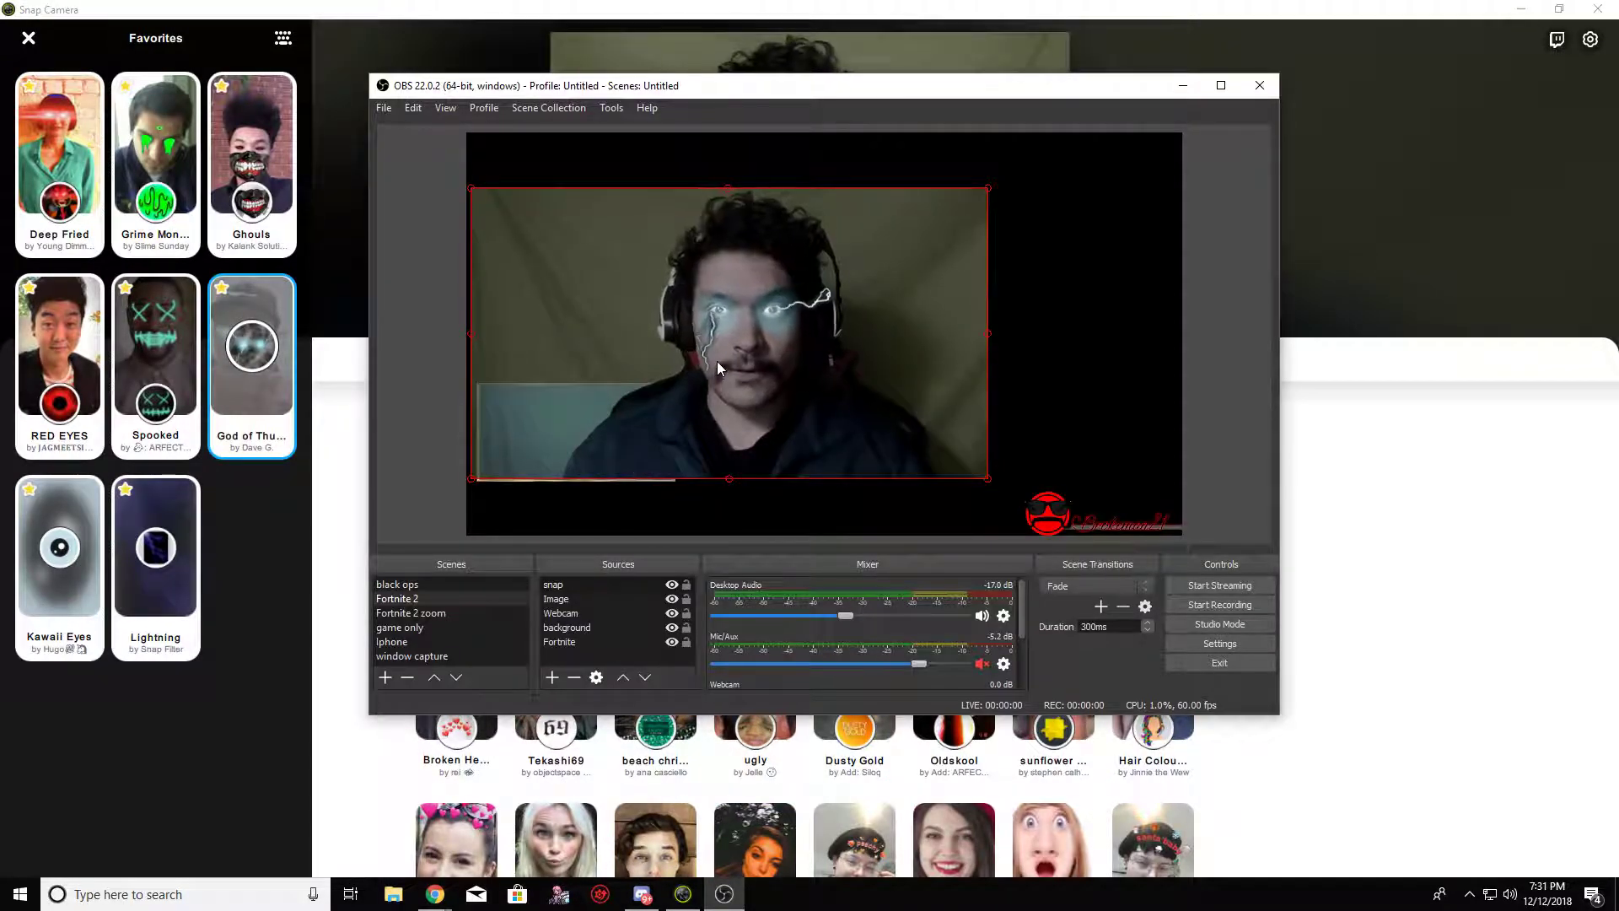
left_click(928, 44)
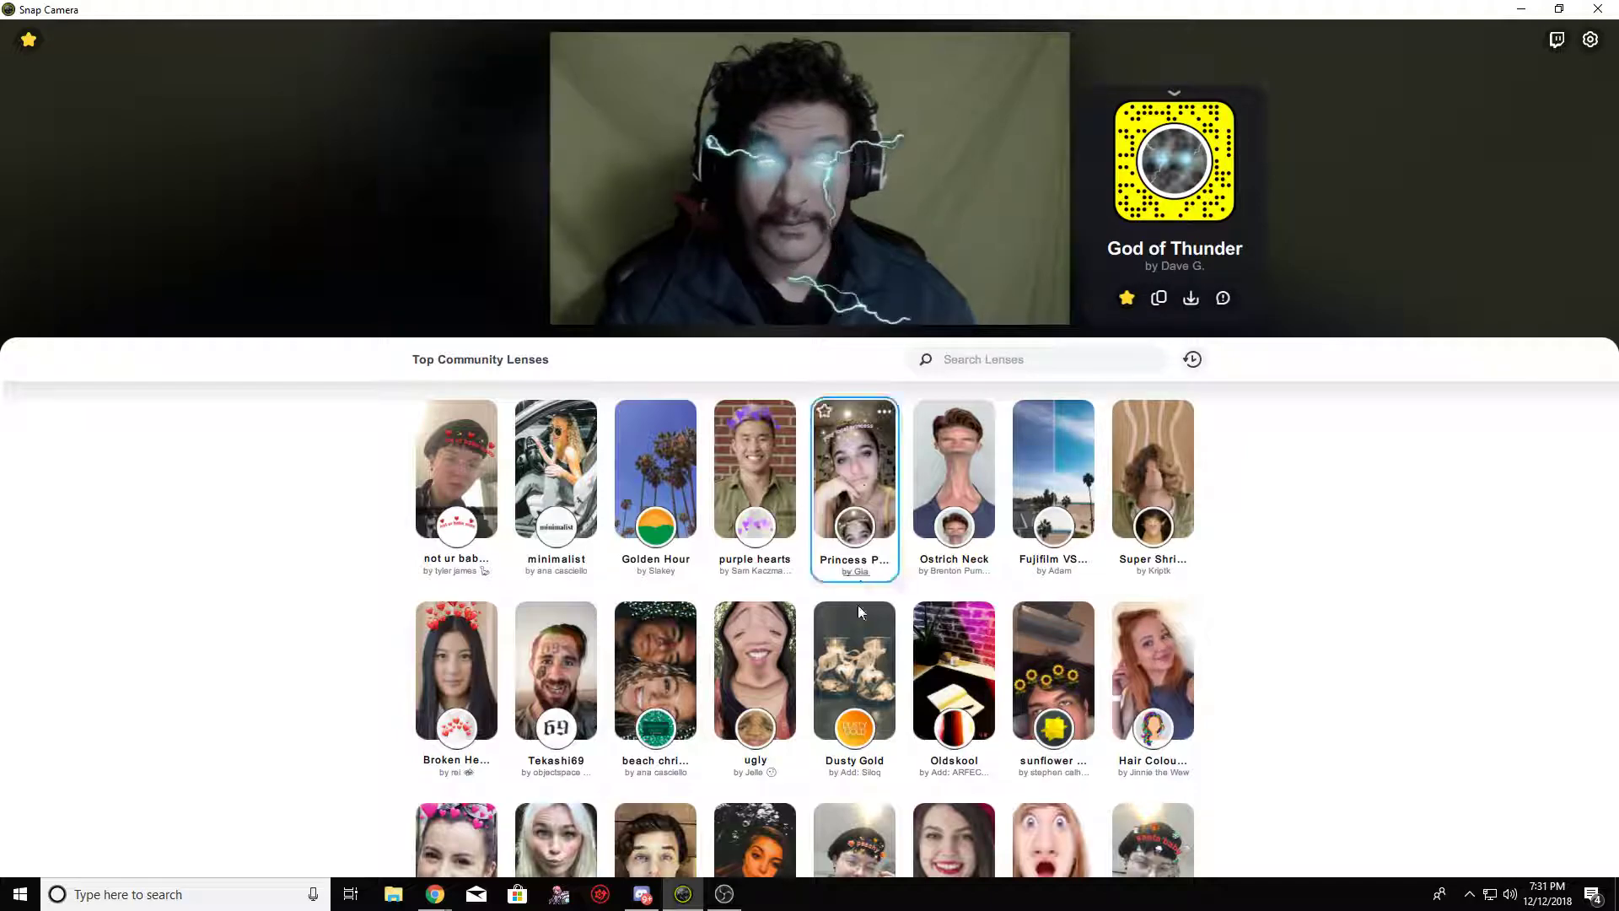
- Enlarge the webcam source in the OBS scene by dragging its top-right corner outward
left_click(724, 893)
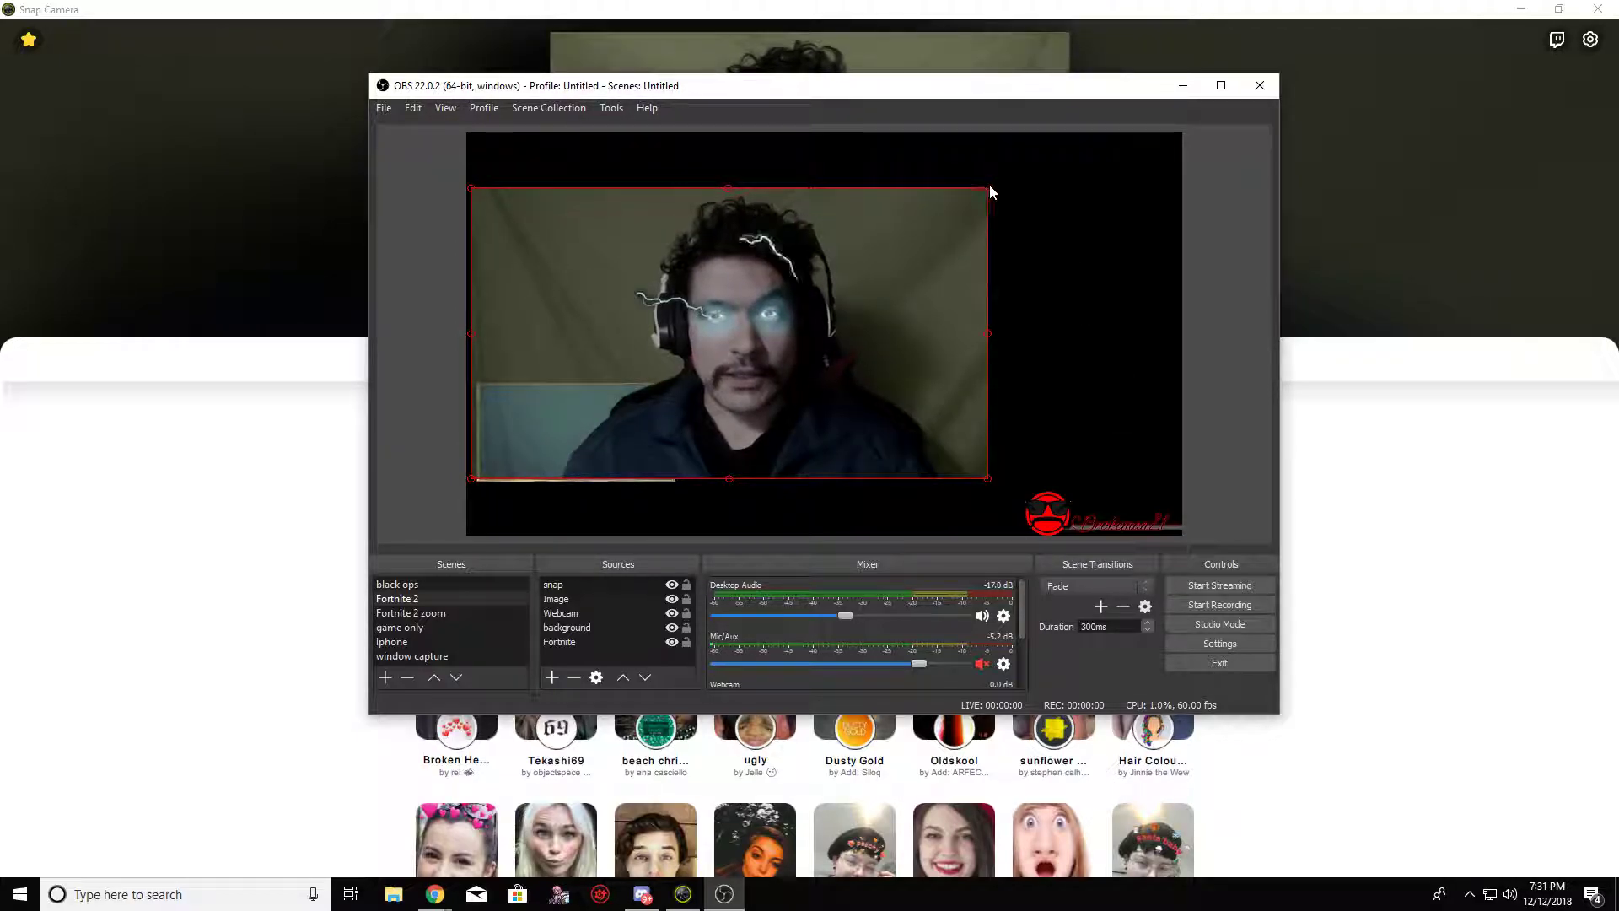
left_click_drag(989, 186, 1039, 231)
left_click(932, 356)
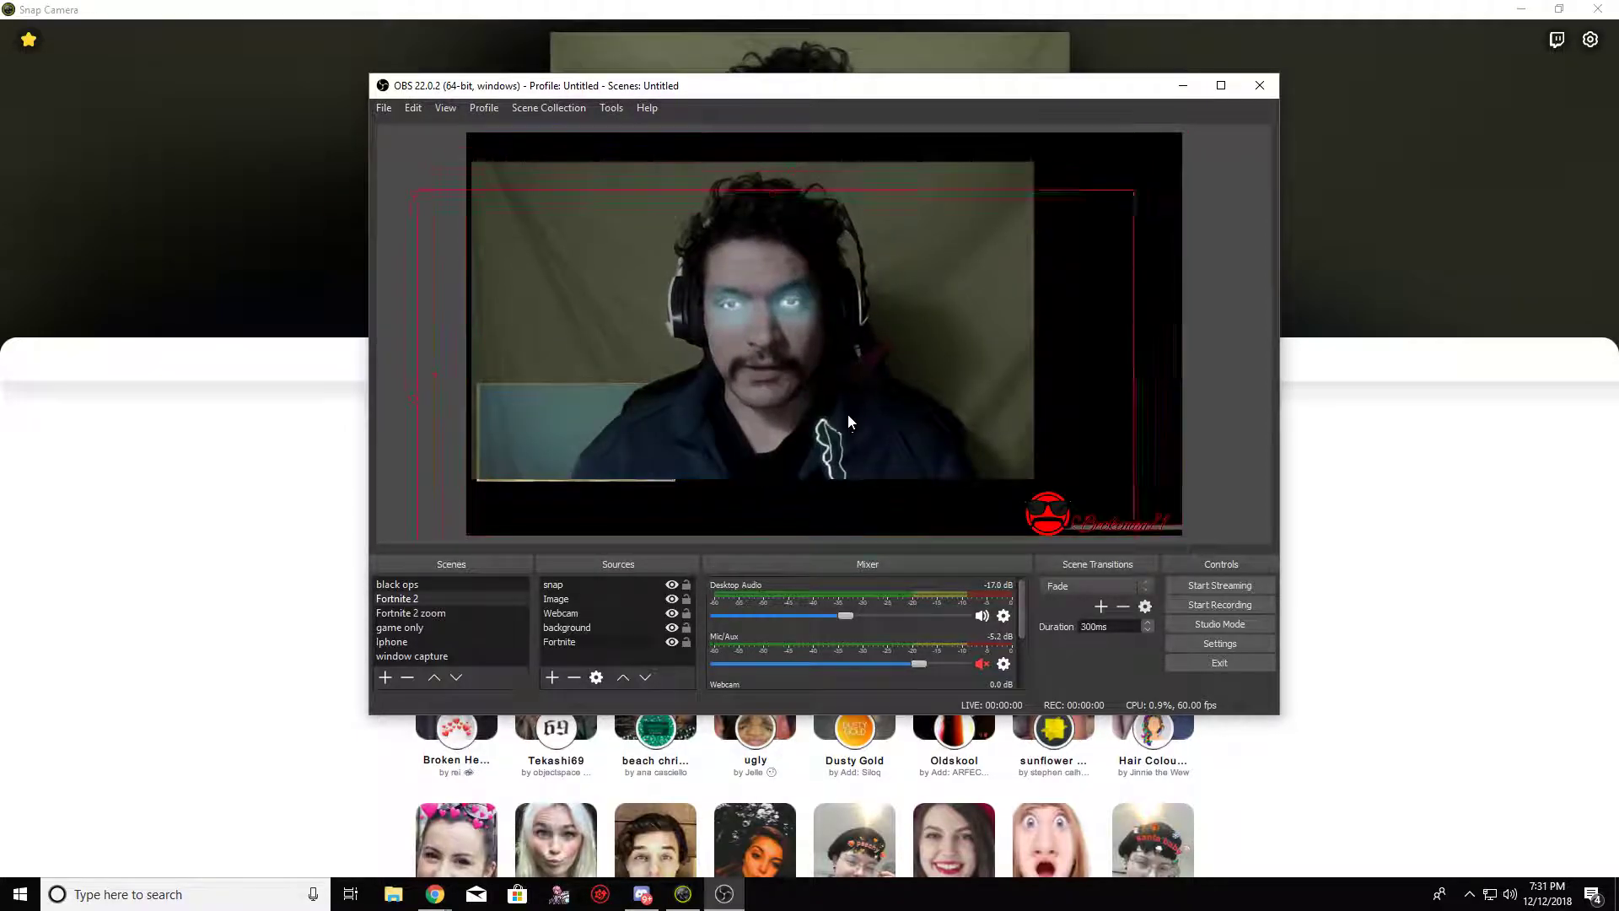
left_click(897, 356)
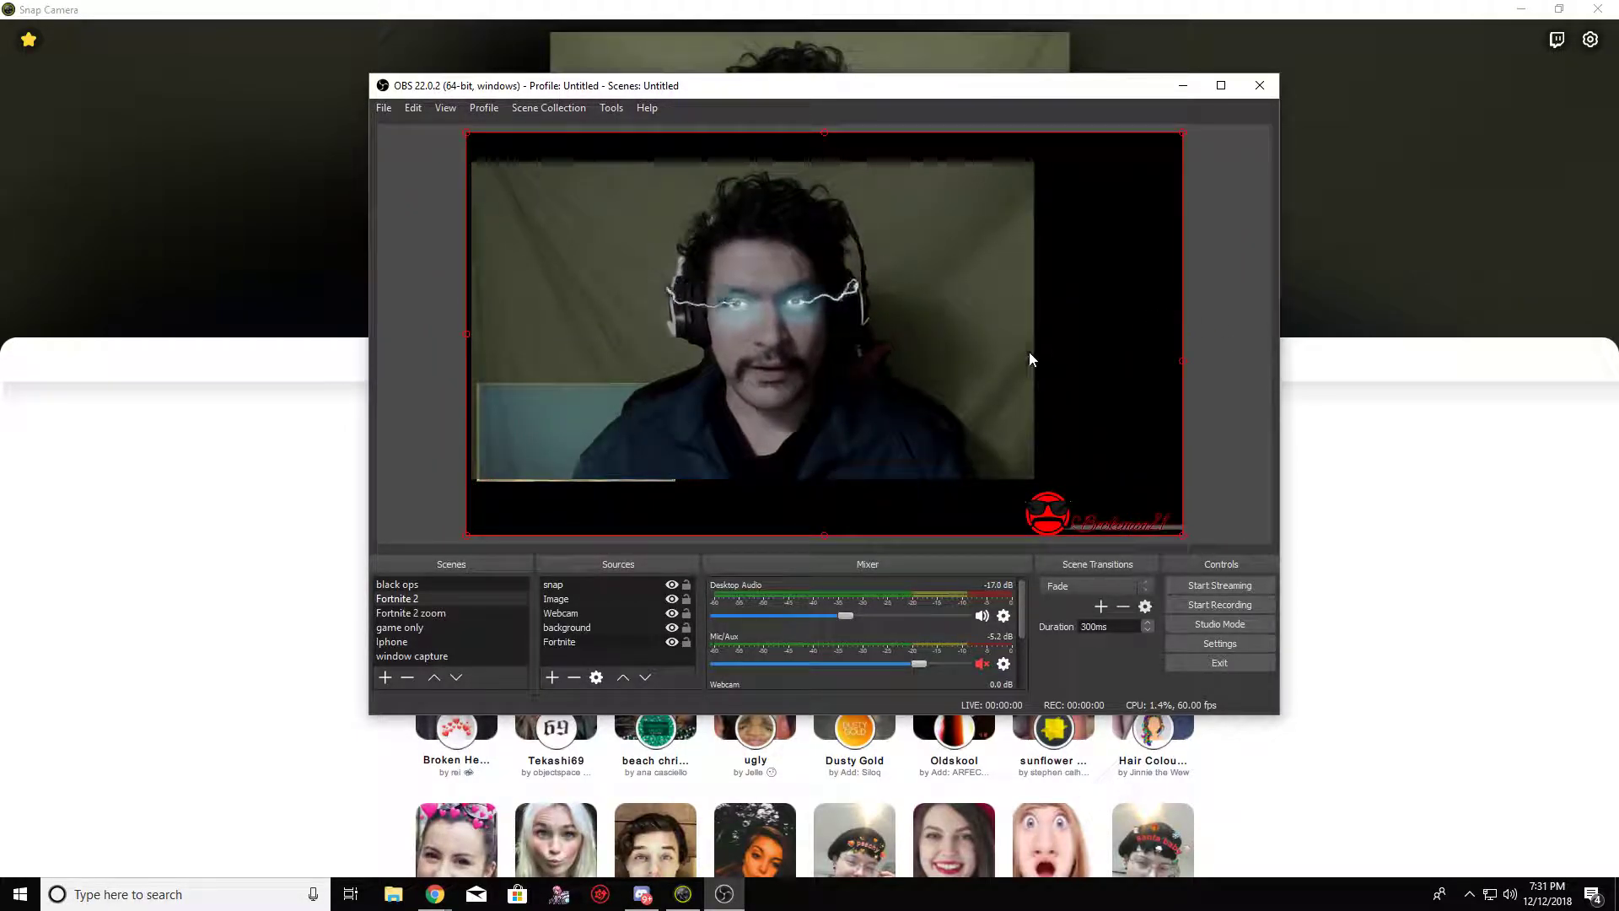
left_click(333, 514)
- Try the Grime Monday and Deep Fried favorite lenses, previewing Deep Fried in OBS
left_click(28, 38)
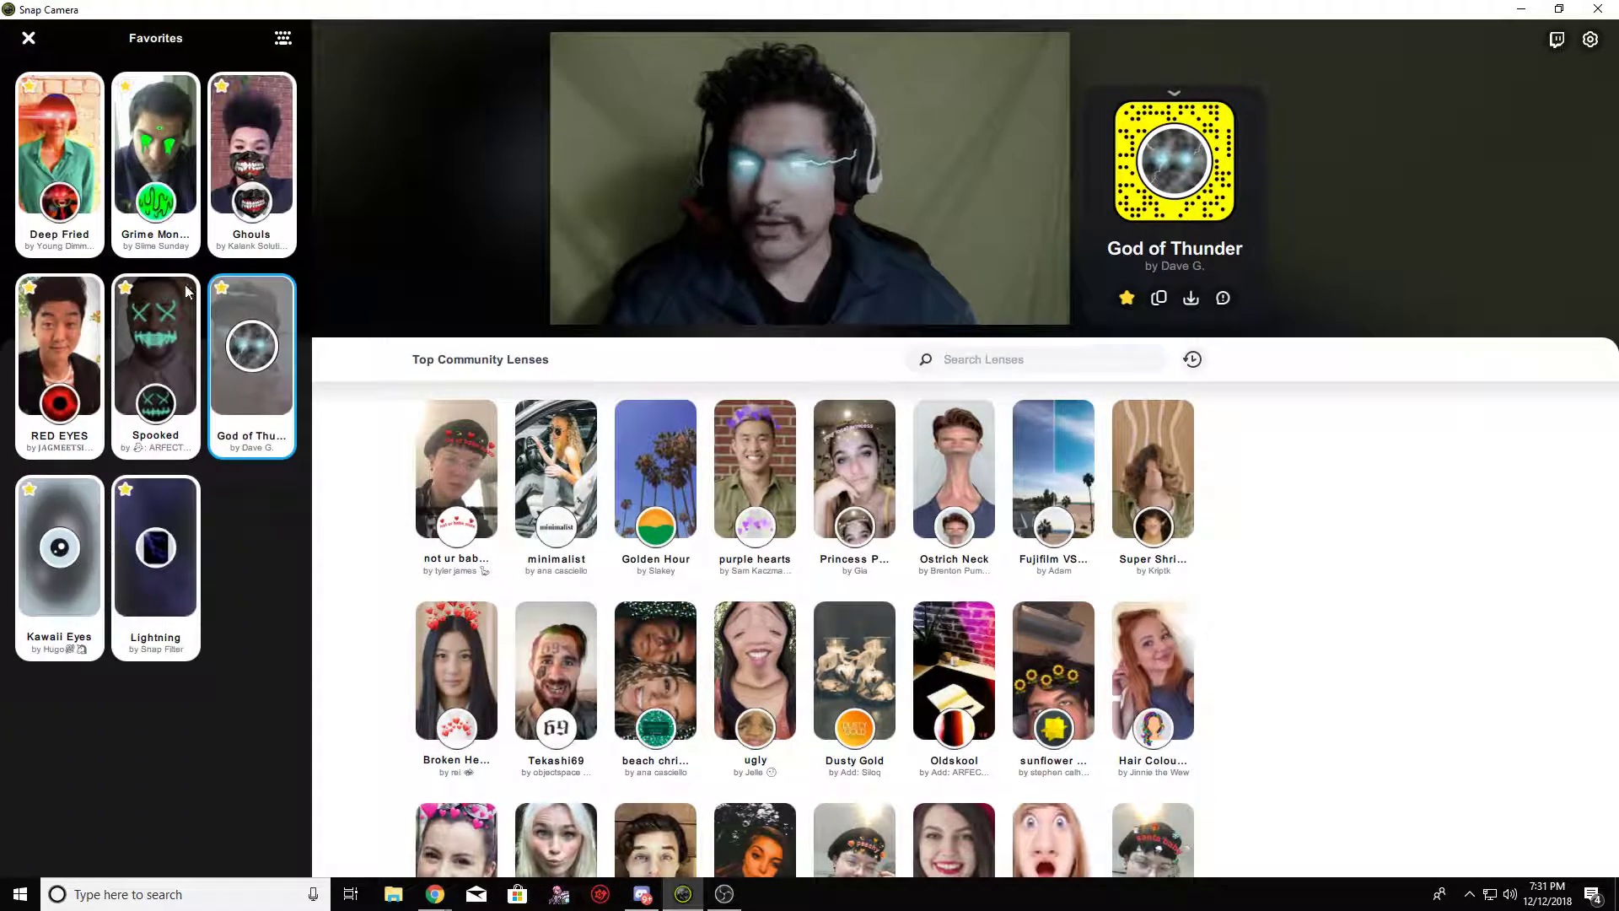
left_click(169, 152)
left_click(59, 152)
left_click(724, 894)
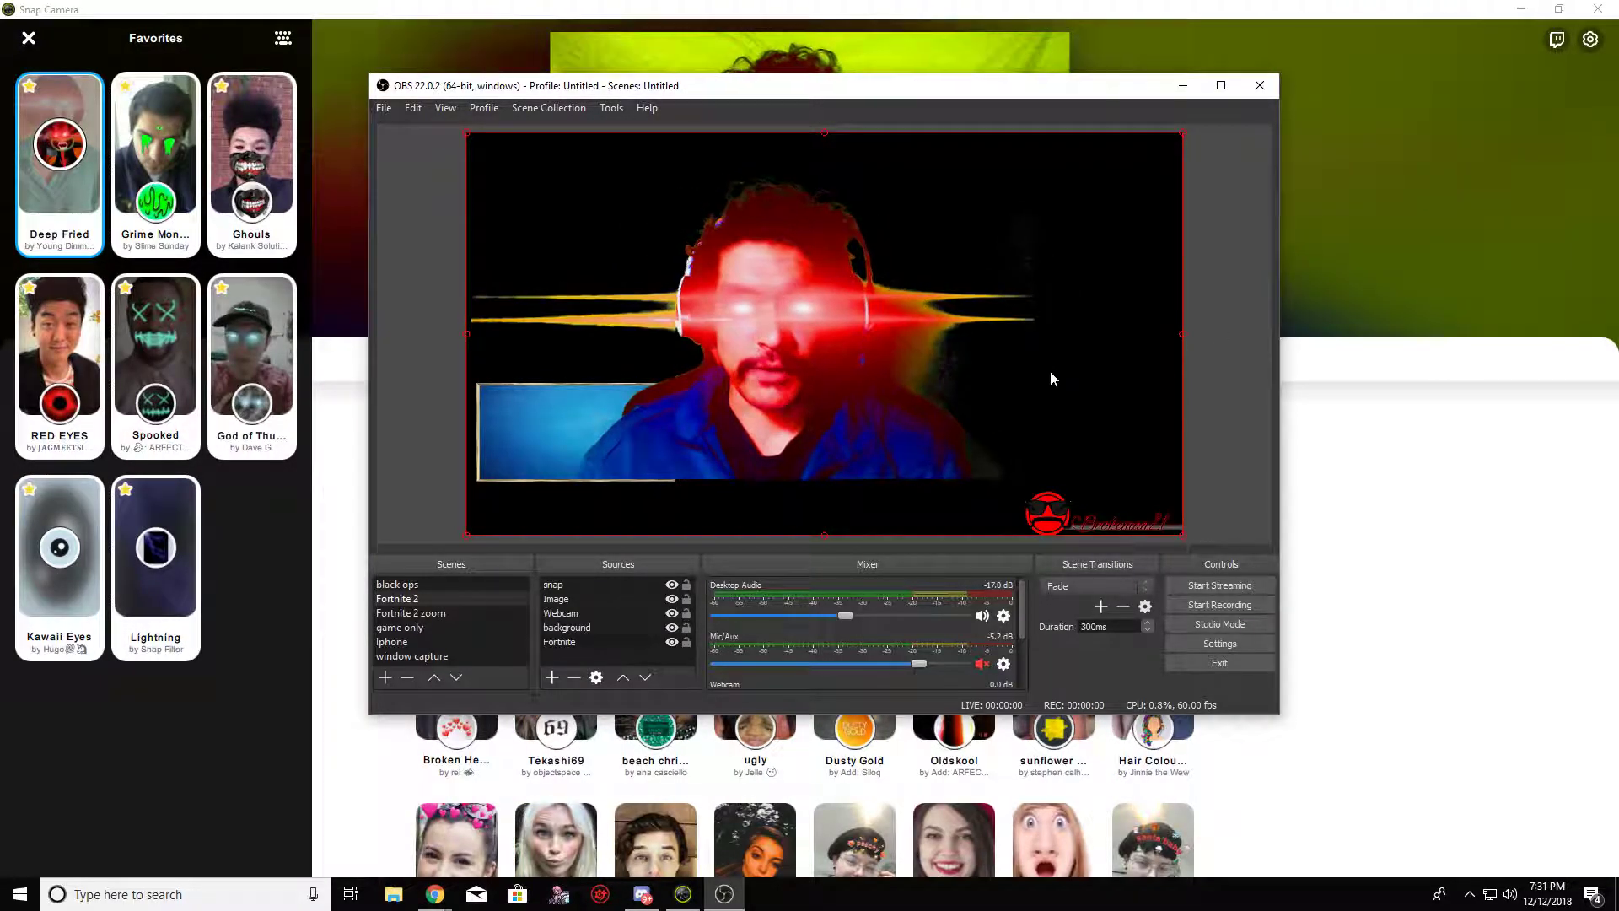
- Apply the Kawaii Eyes lens, check it in OBS, and close the Favorites panel
left_click(59, 557)
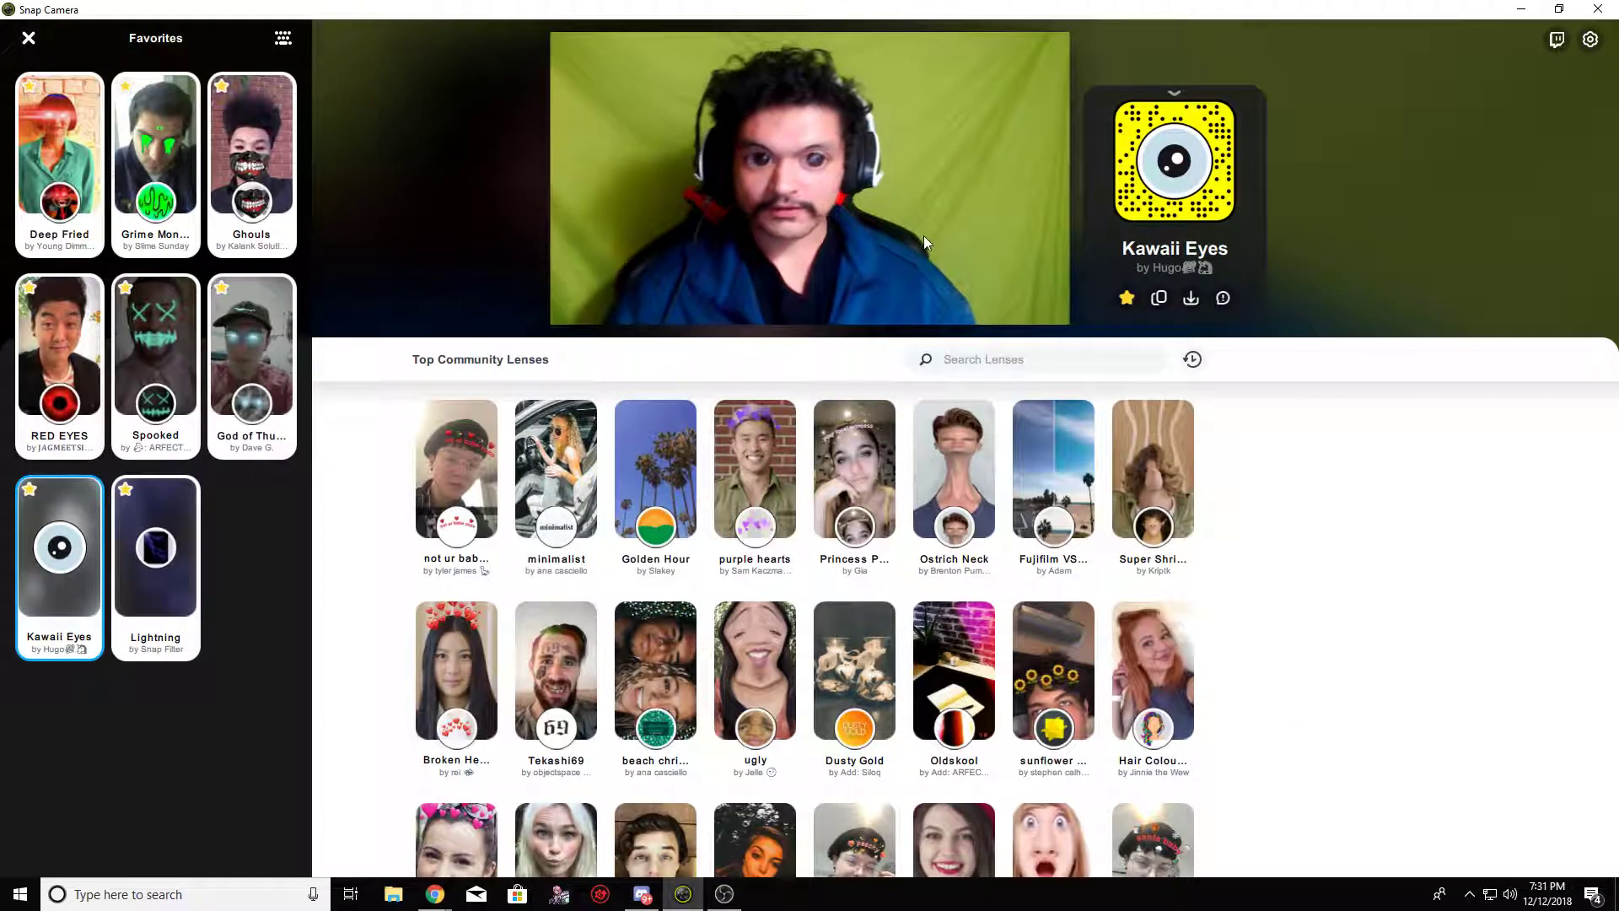
key("alt+Tab")
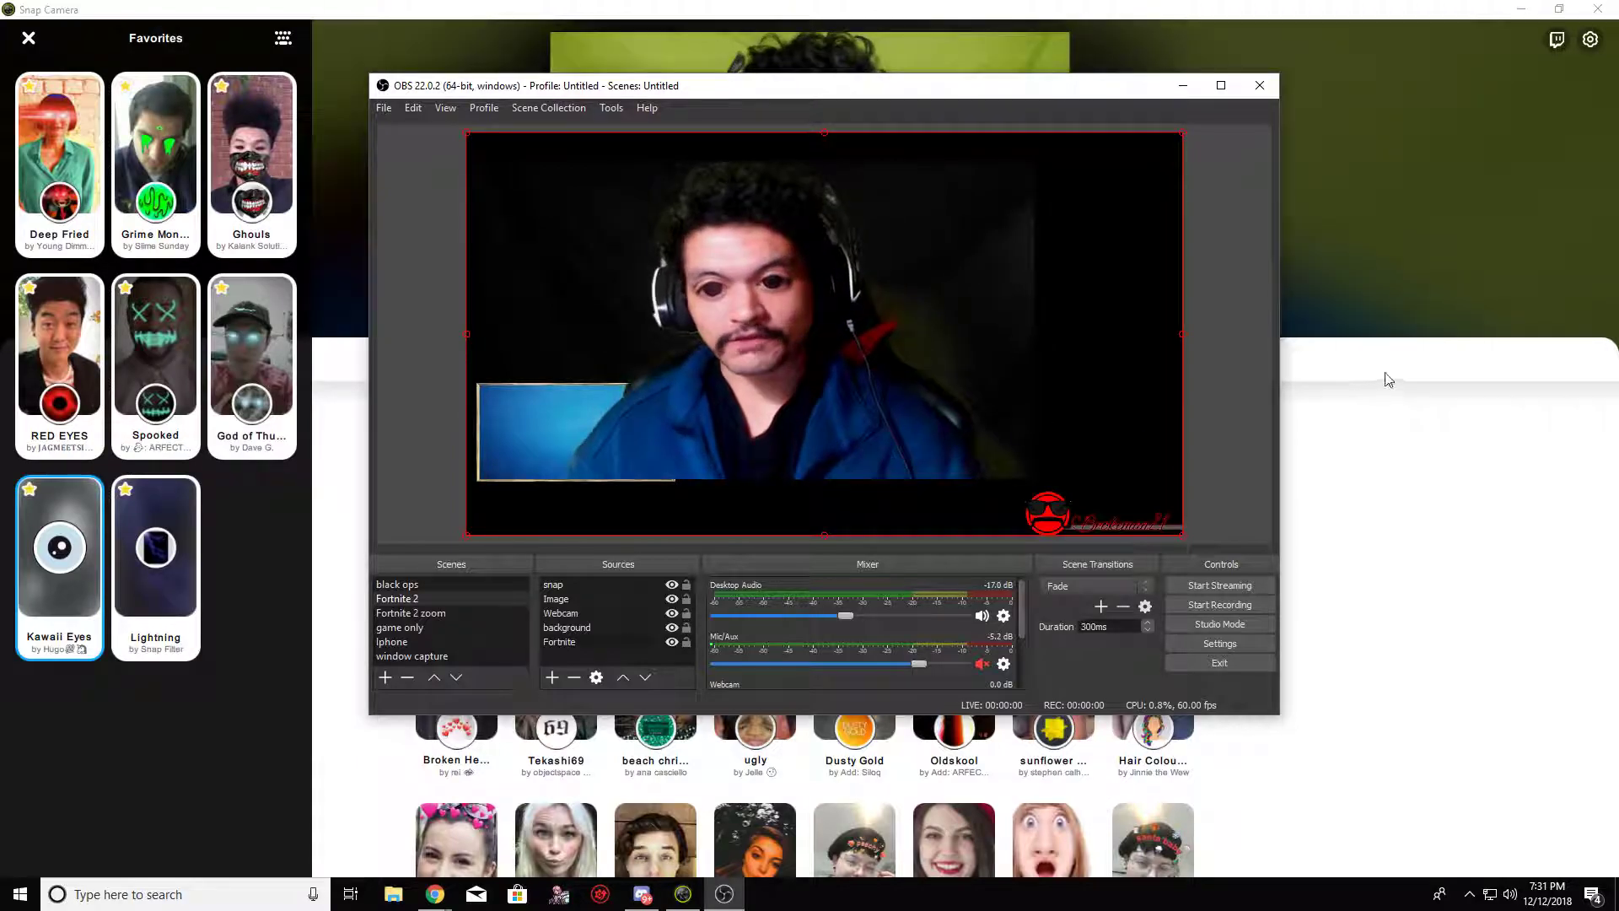
left_click(1436, 165)
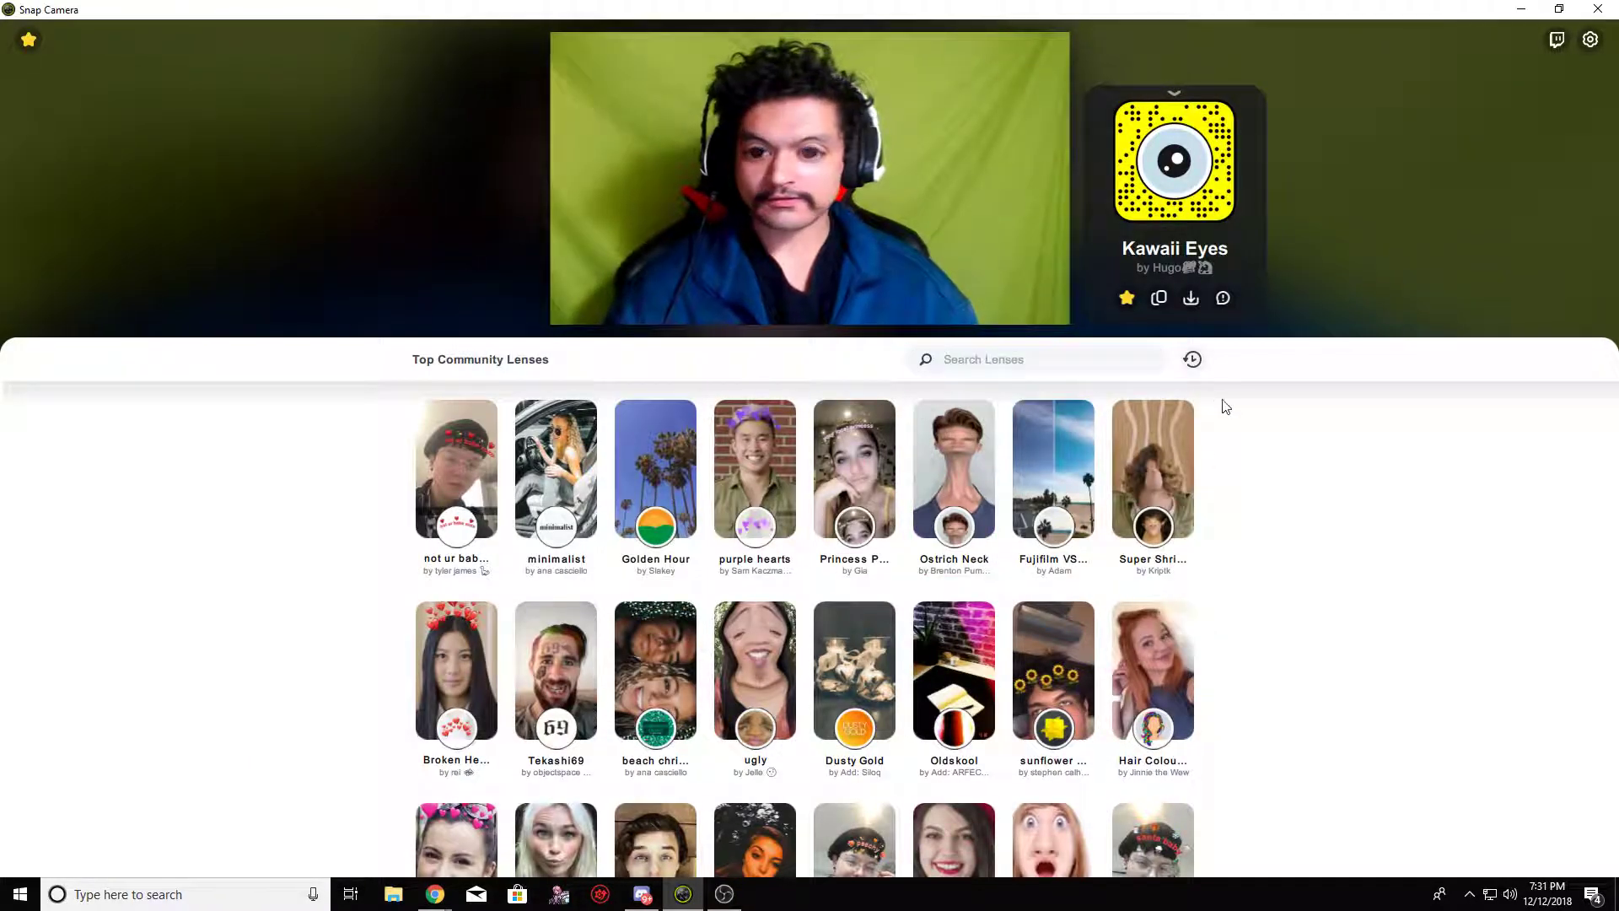